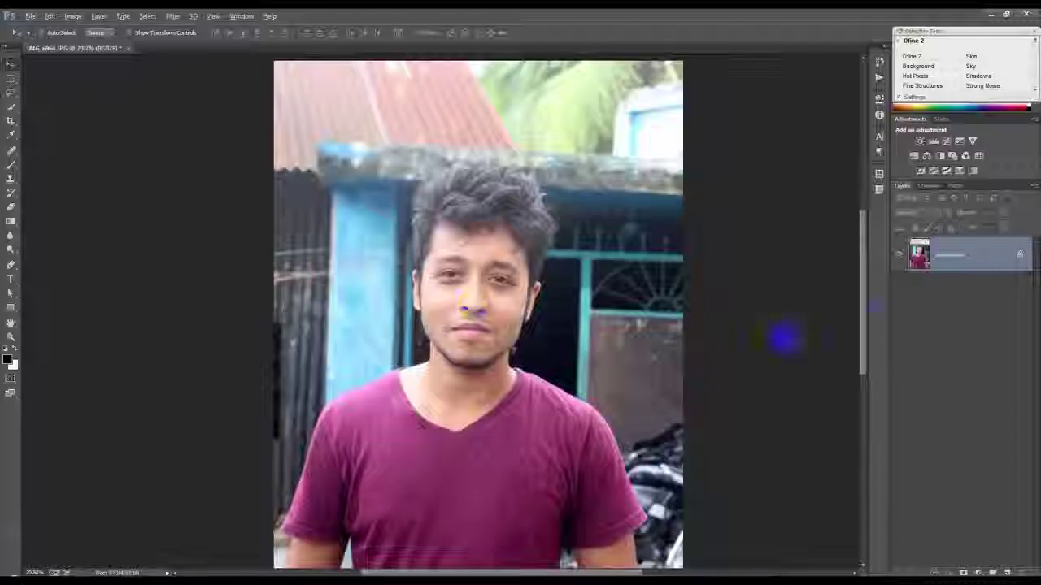
- Duplicate the Background layer and apply a High Pass filter to the copy
right_click(968, 254)
click(925, 272)
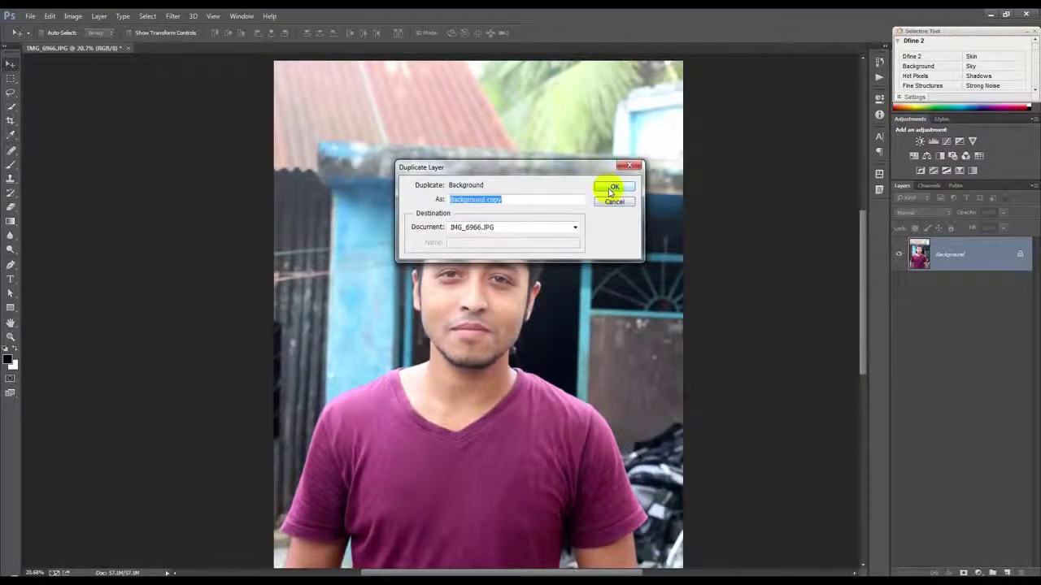
click(612, 188)
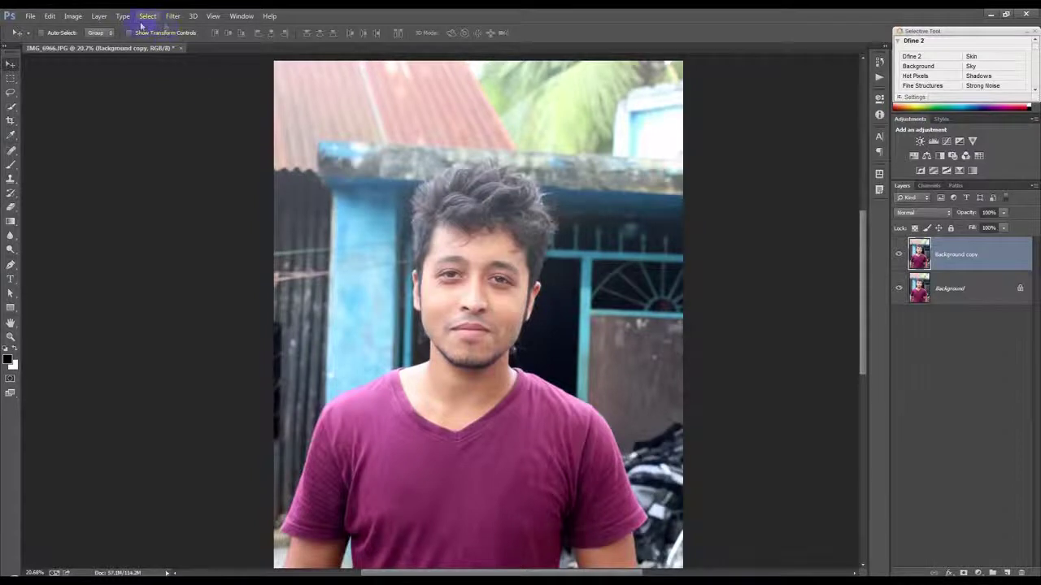
click(172, 16)
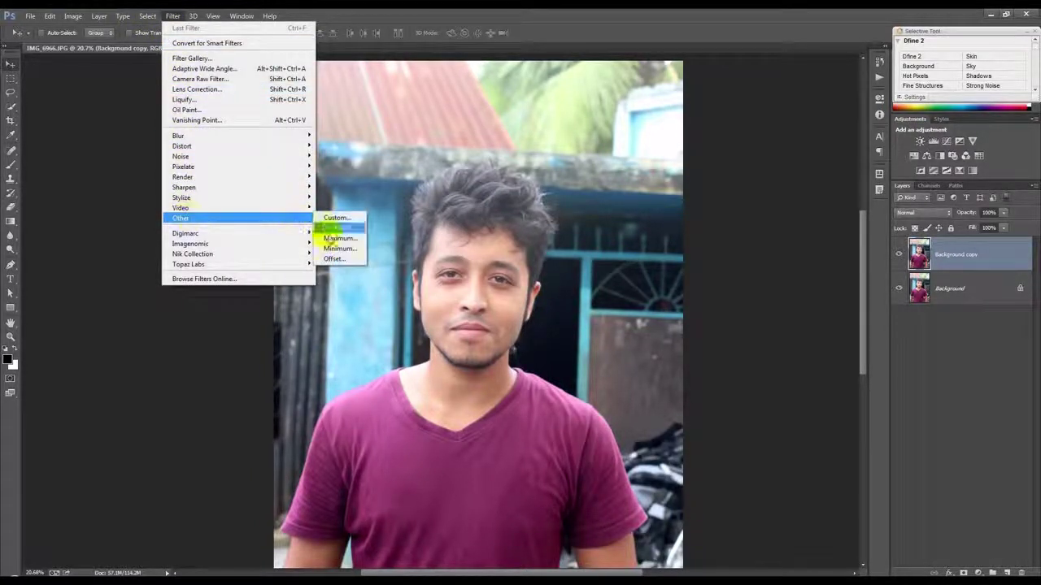
click(335, 228)
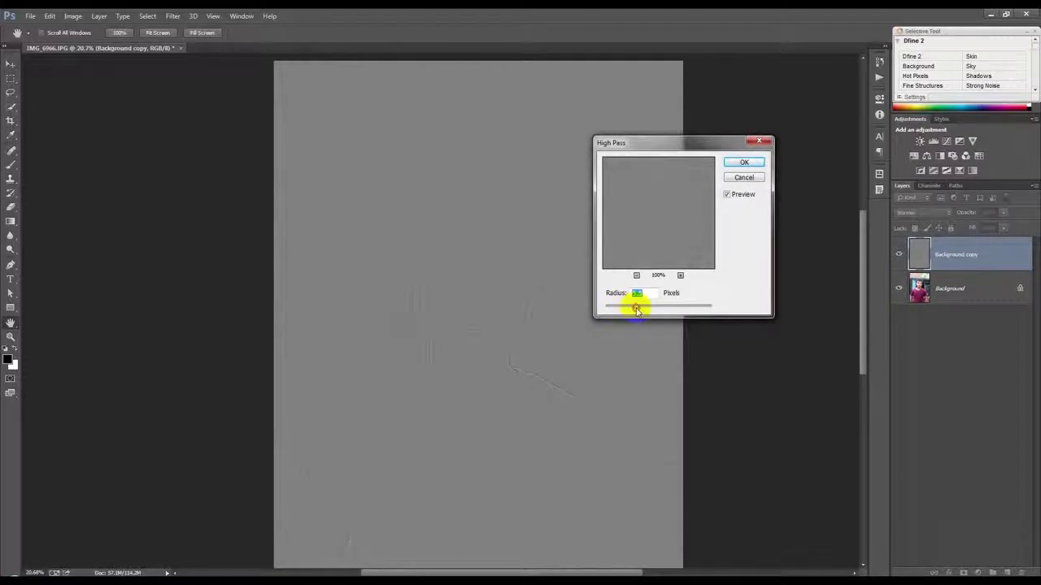
click(741, 165)
- Blend the high-pass copy in Overlay mode and select Background along with it
click(927, 215)
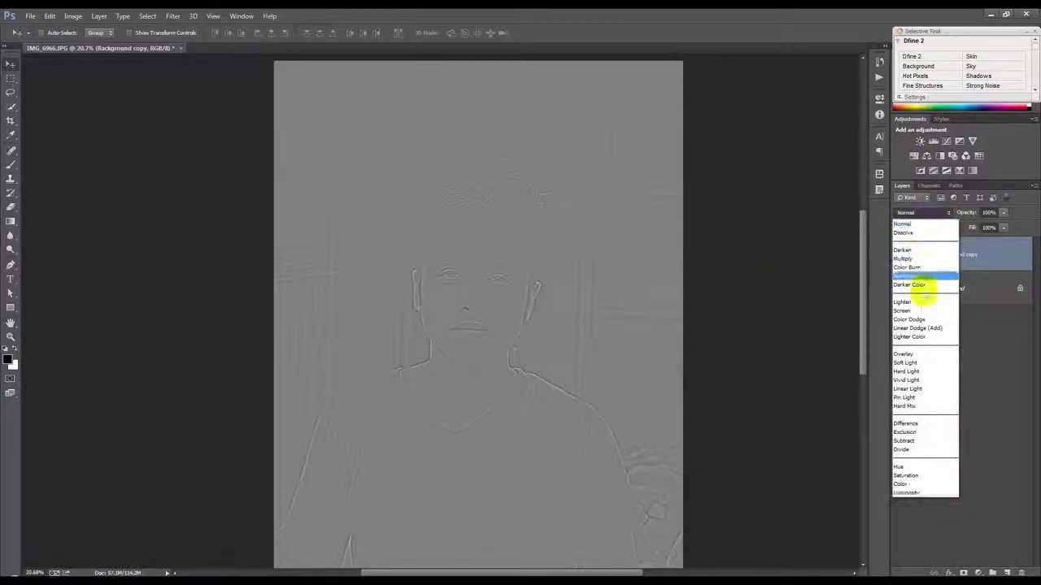
click(910, 360)
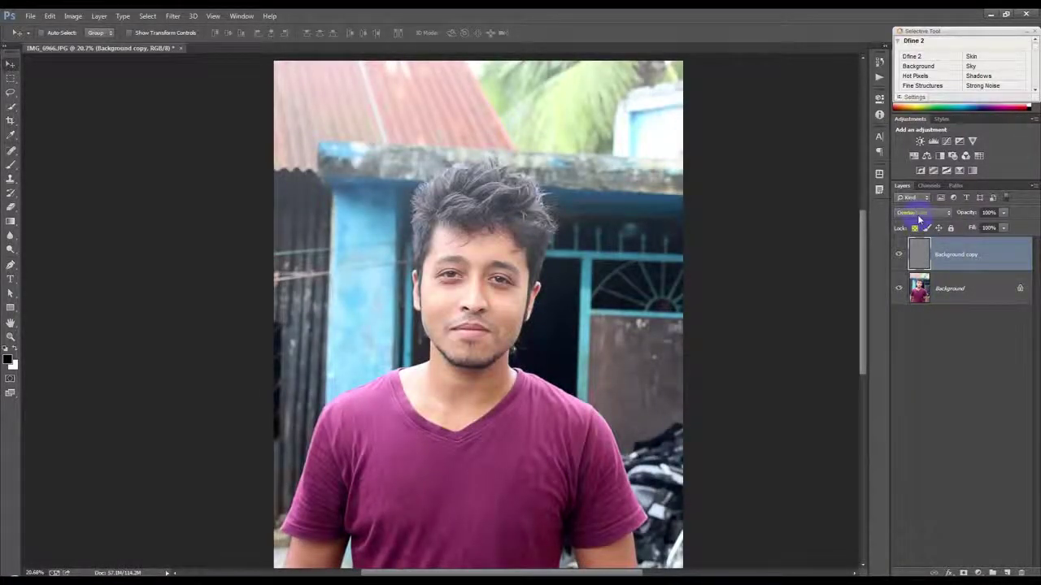
shift+click(944, 288)
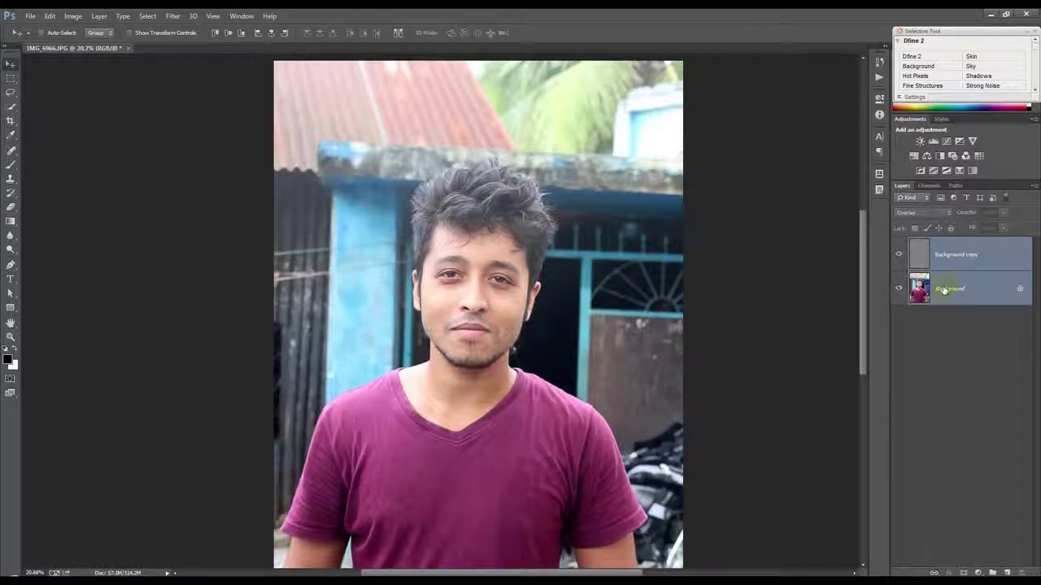
- Merge the layers and apply Unsharp Mask at 3.0 px radius, threshold 0
key(ctrl+e)
click(473, 336)
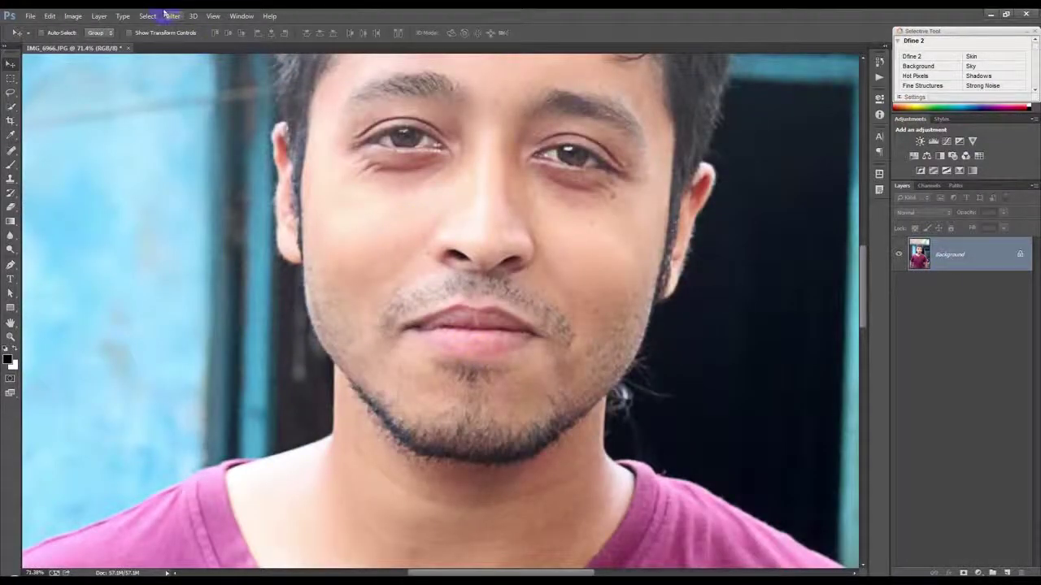
click(167, 14)
mouse_move(184, 187)
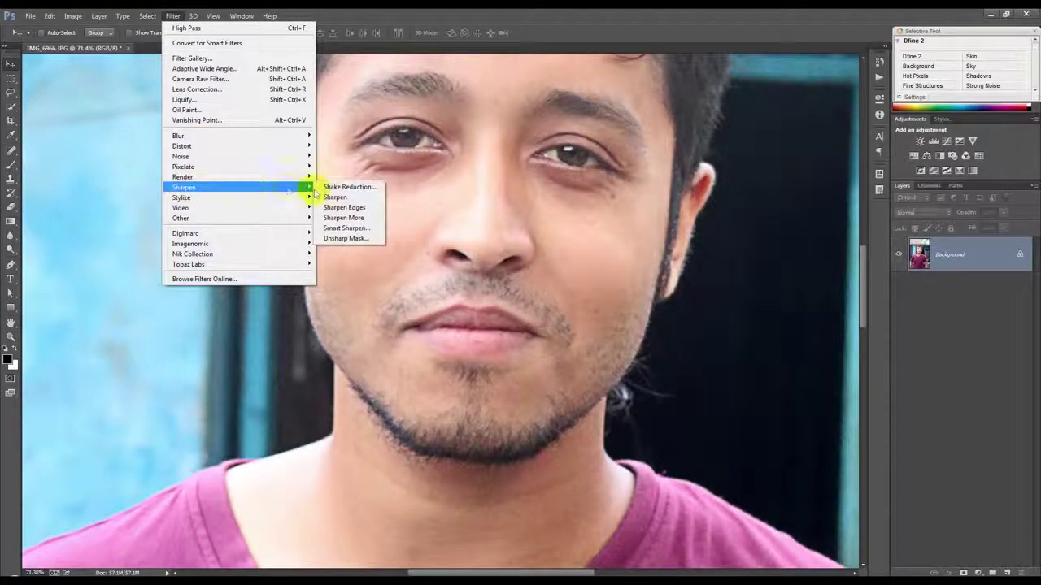
click(343, 238)
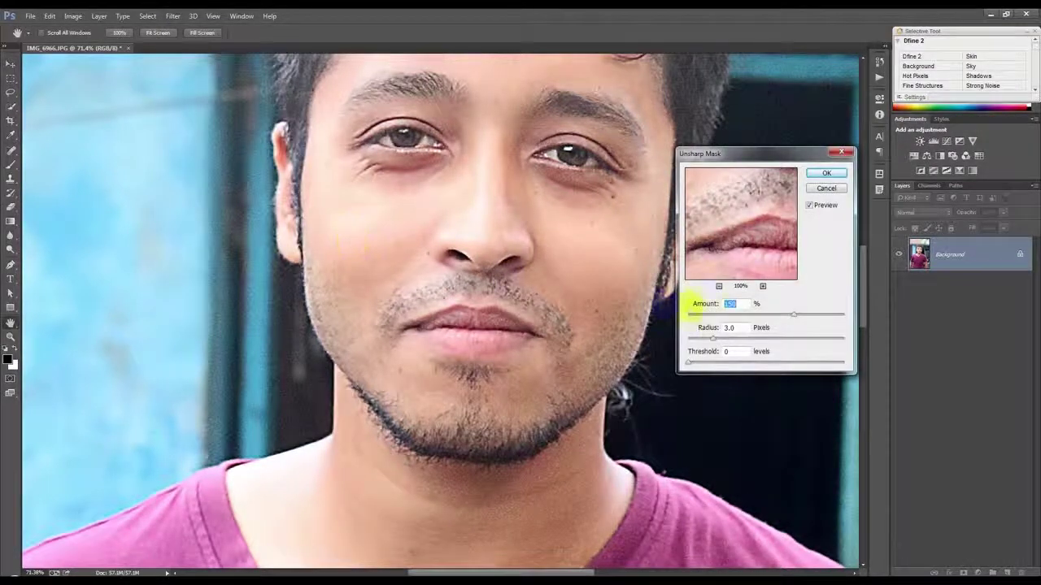
click(827, 175)
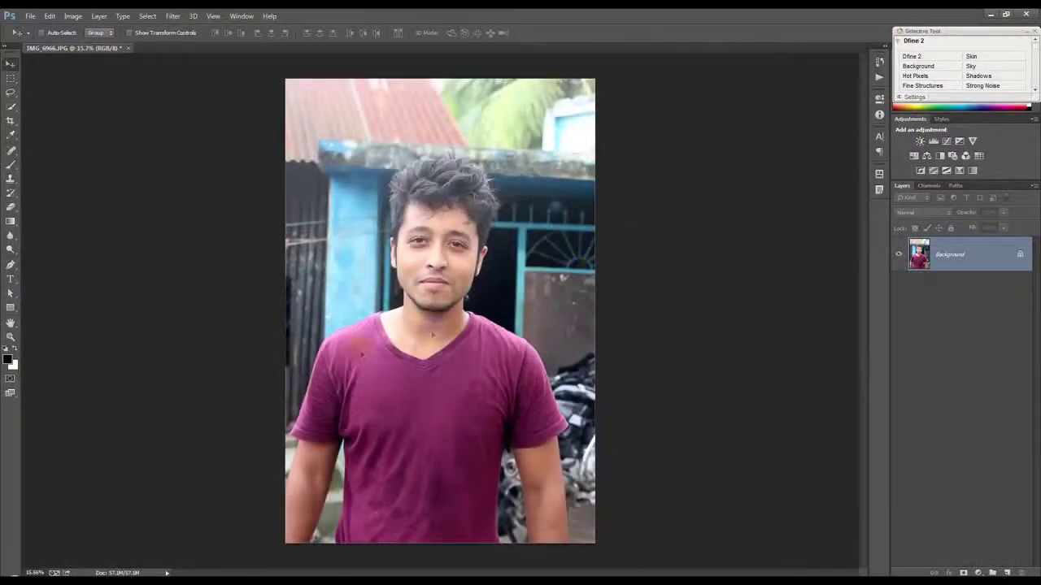
- Zoom around the sharpened portrait and select the Dodge toning tool
scroll(472, 167, up, 2)
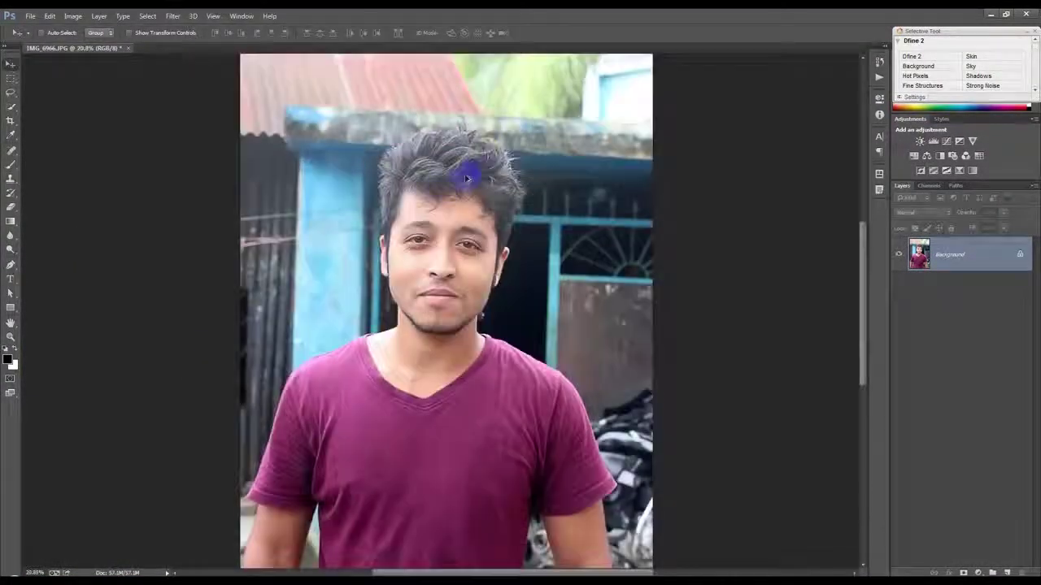
scroll(390, 228, up, 3)
scroll(397, 239, up, 3)
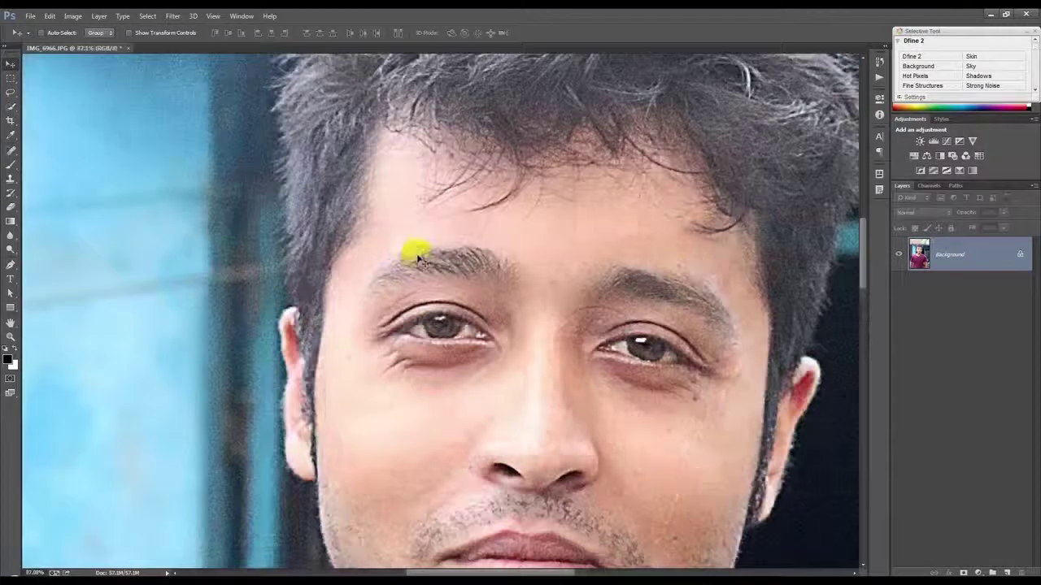
scroll(413, 255, down, 1)
scroll(429, 255, up, 1)
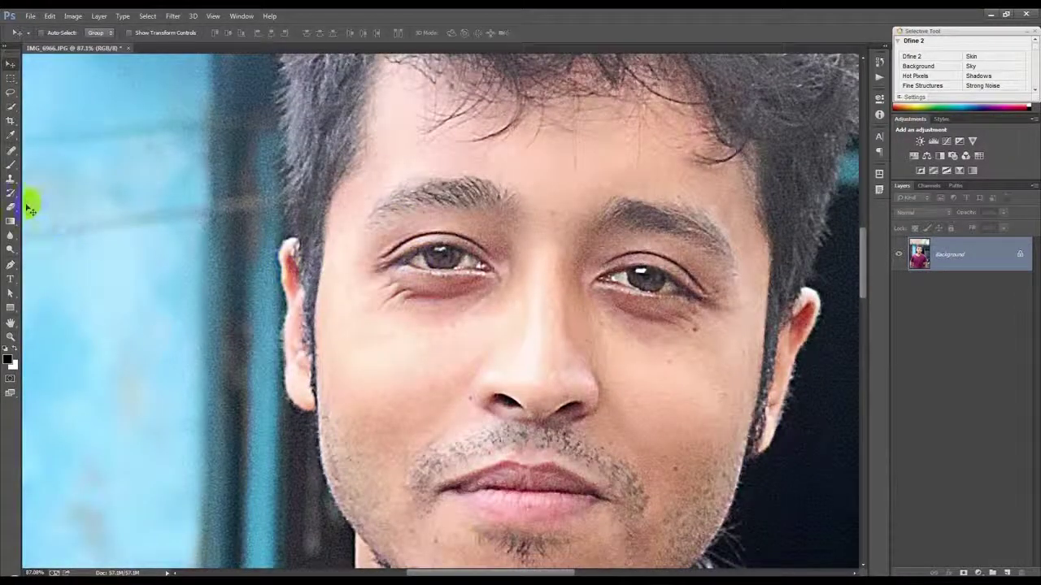
click(15, 248)
- Switch to the Smudge tool and smooth the nose bridge and skin under the nose
drag(10, 235, 64, 264)
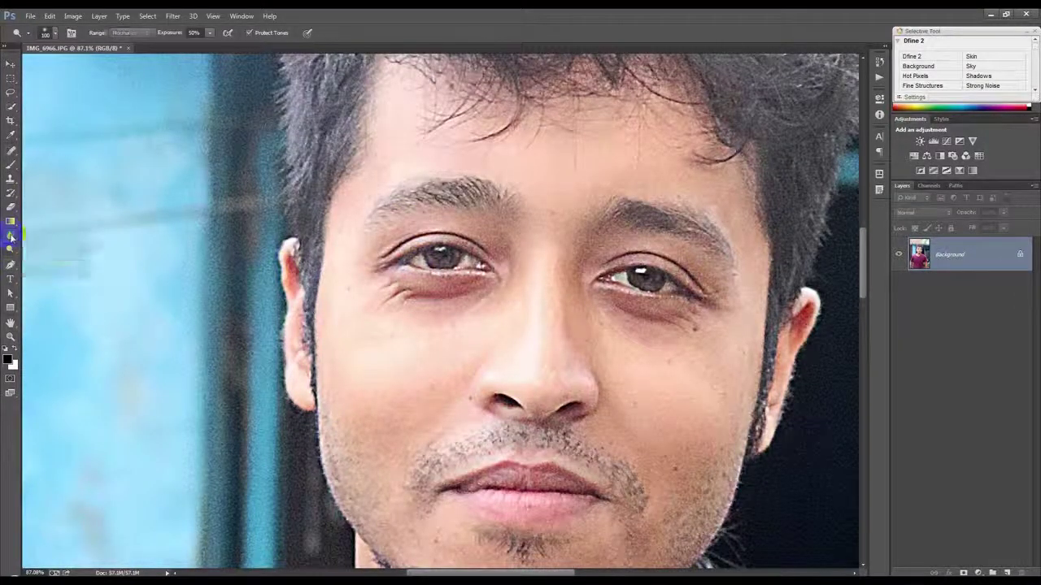
click(59, 256)
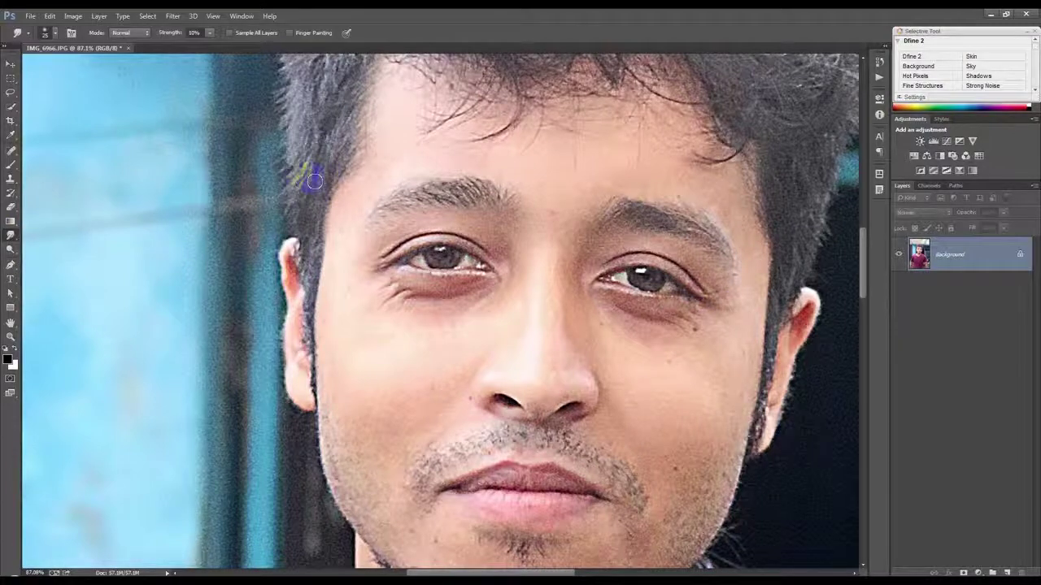
scroll(372, 239, up, 3)
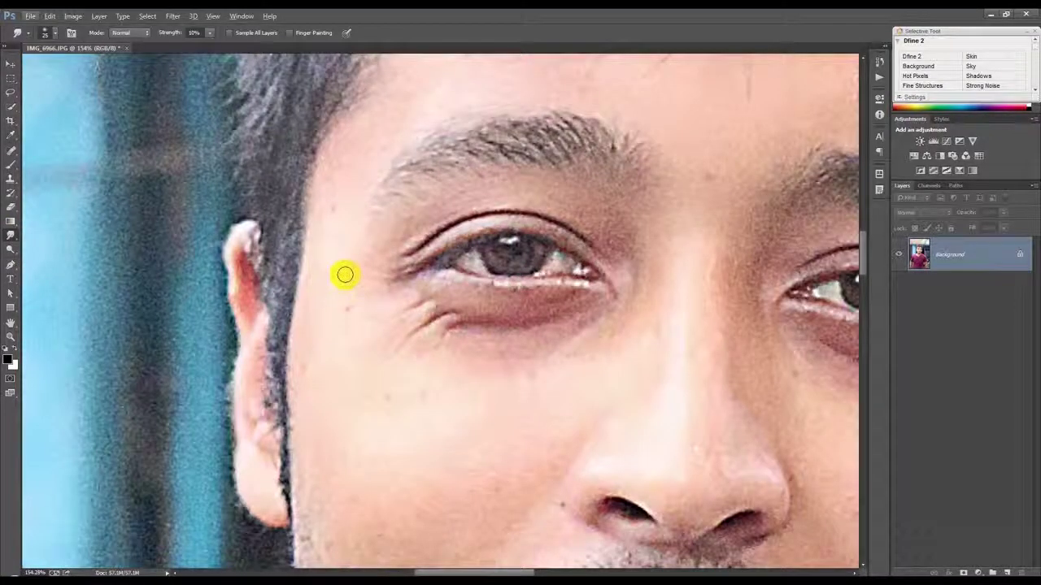
scroll(345, 276, down, 1)
scroll(366, 285, down, 1)
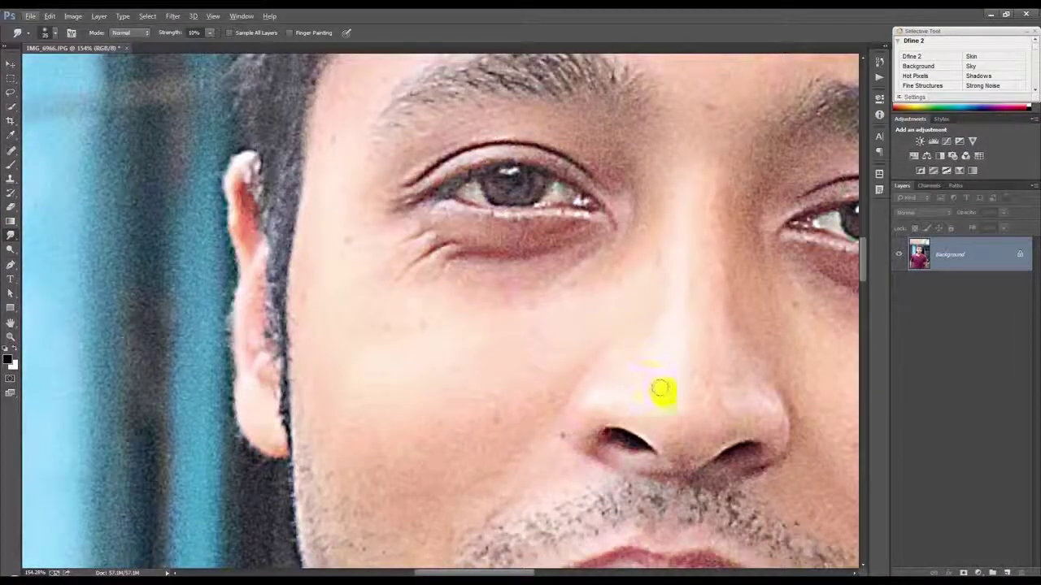
drag(679, 327, 678, 237)
drag(675, 346, 669, 297)
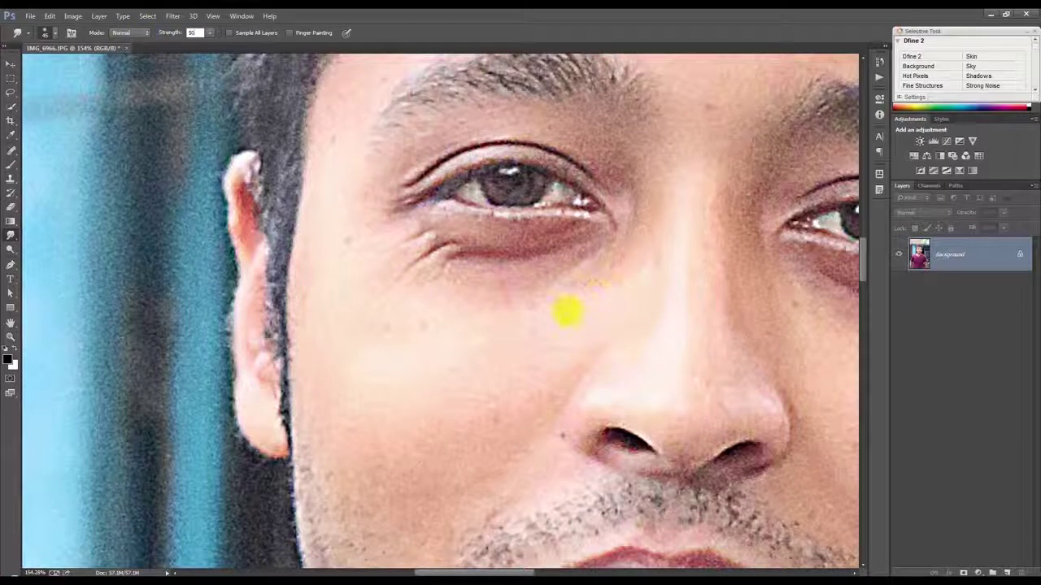
drag(664, 364, 673, 322)
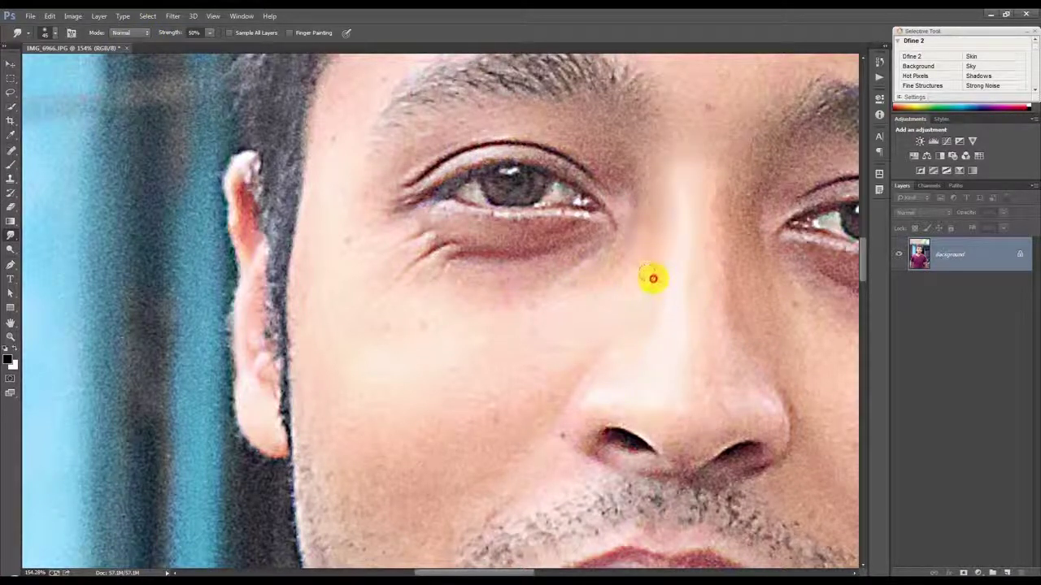
drag(651, 461, 726, 465)
- At 30% strength, smudge the skin beside the eye, the under-eye wrinkles and the outer corner
scroll(513, 395, down, 3)
key(3)
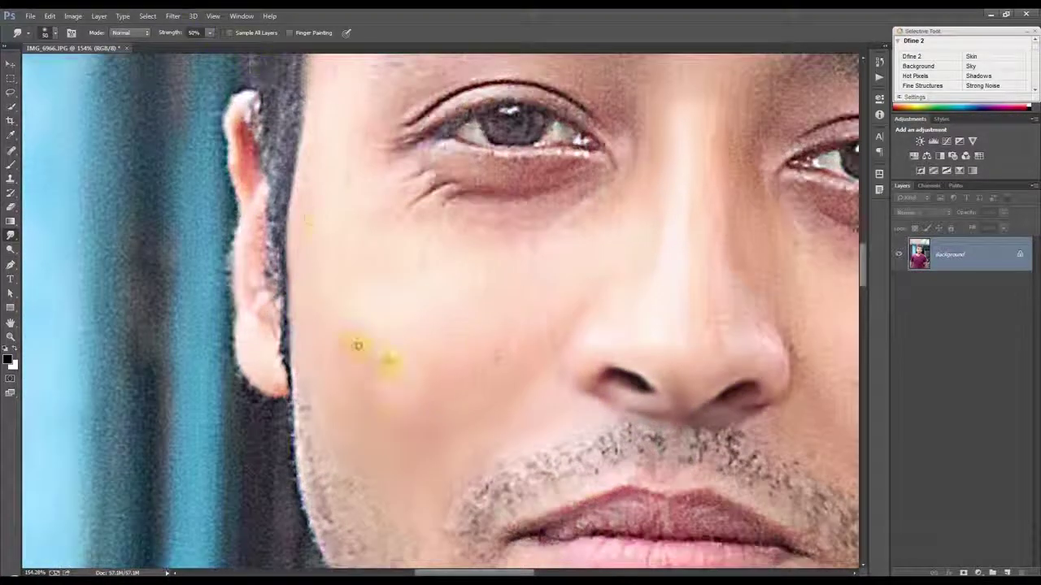
scroll(389, 355, up, 4)
drag(631, 218, 627, 162)
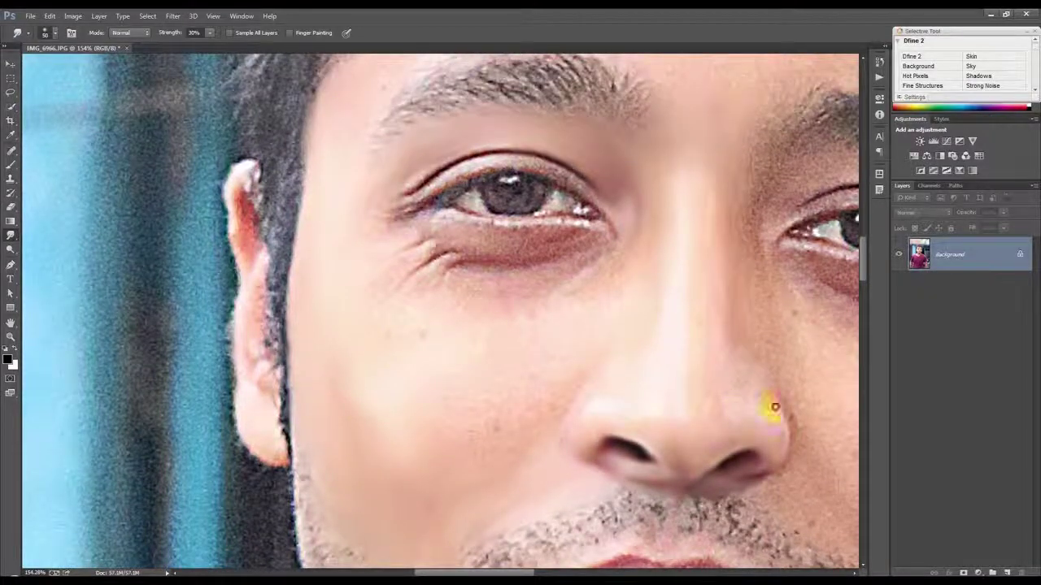
mouse_move(360, 255)
mouse_down()
mouse_move(523, 225)
mouse_move(423, 286)
mouse_up()
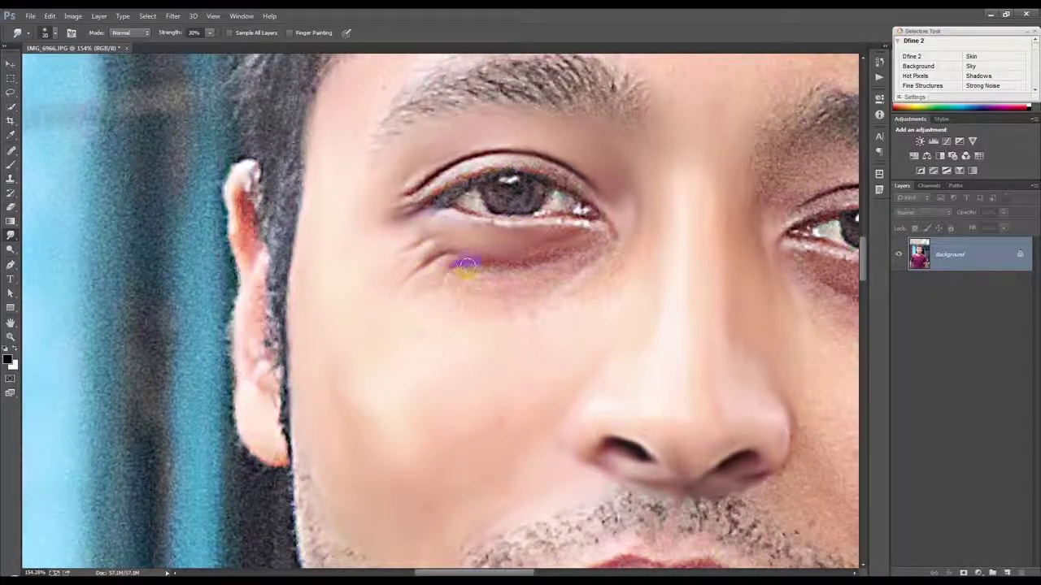
scroll(585, 257, up, 2)
scroll(455, 249, up, 1)
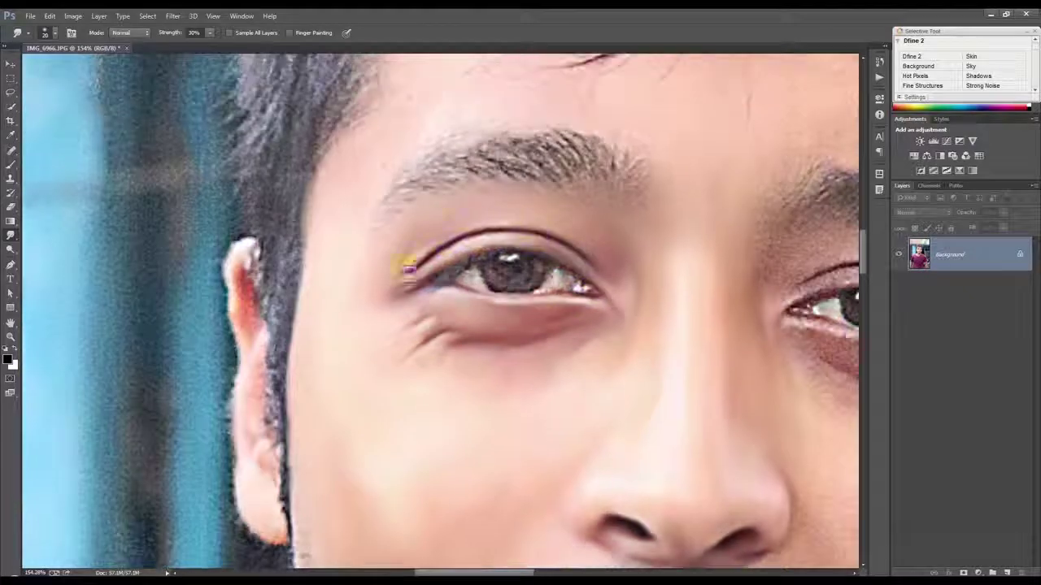
scroll(488, 235, down, 1)
mouse_move(488, 236)
mouse_down()
mouse_move(524, 254)
mouse_move(465, 232)
mouse_up()
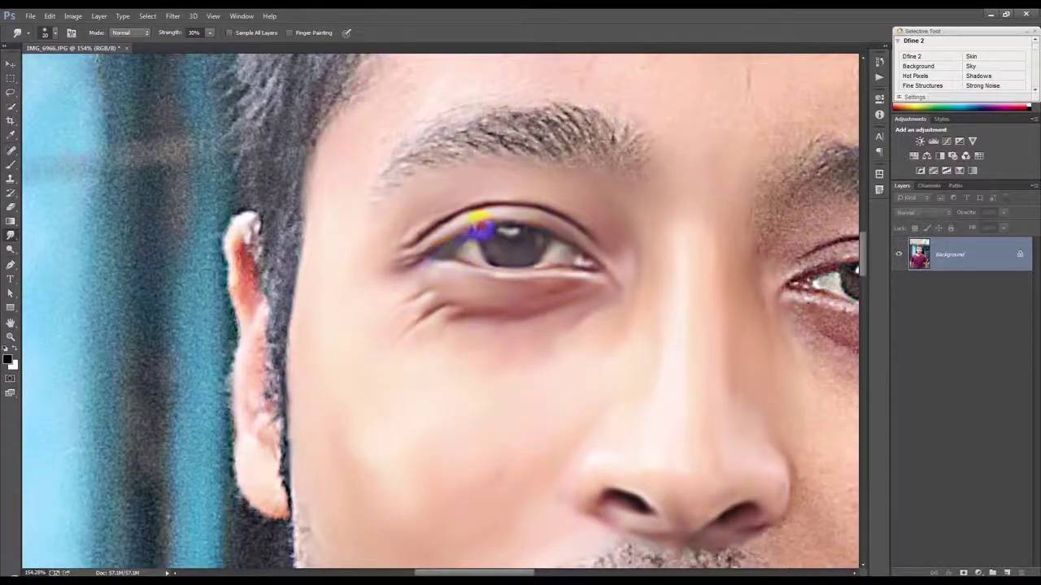
scroll(460, 211, up, 5)
scroll(701, 234, right, 7)
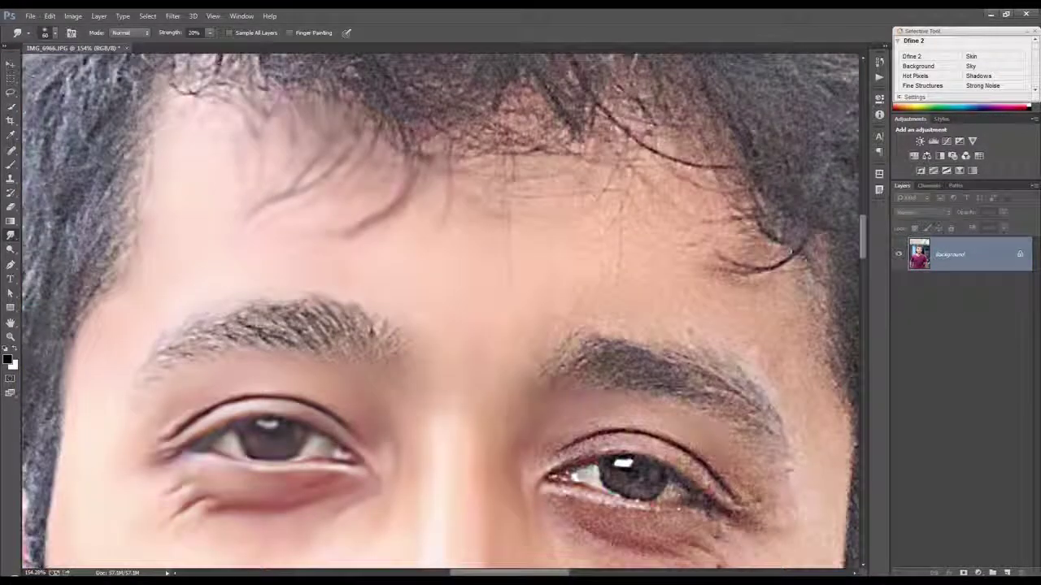
- Zoom and scroll around the face to inspect the cheeks, chin and beard
scroll(493, 233, down, 1)
scroll(559, 185, down, 6)
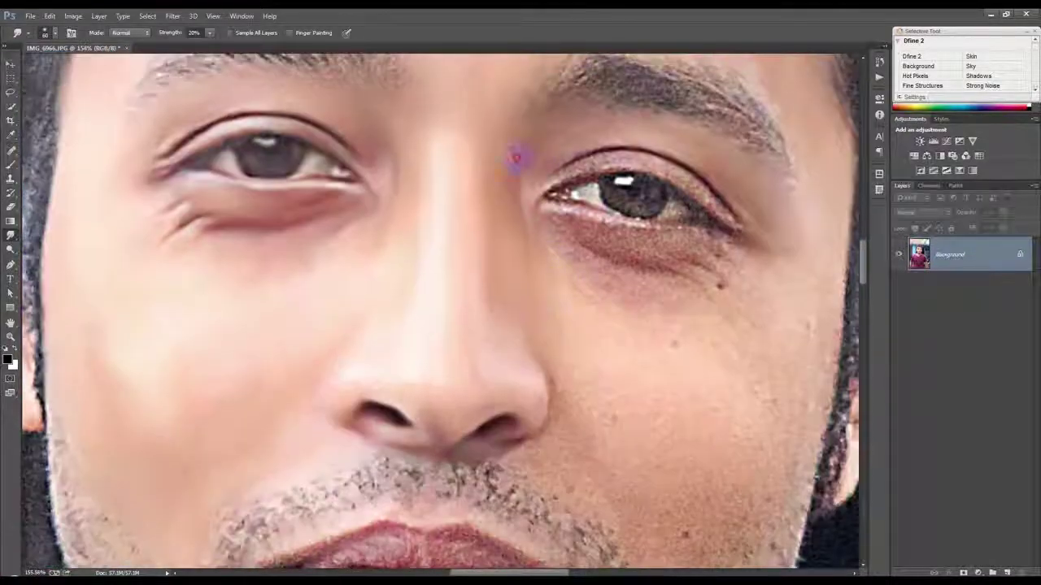
scroll(640, 315, up, 1)
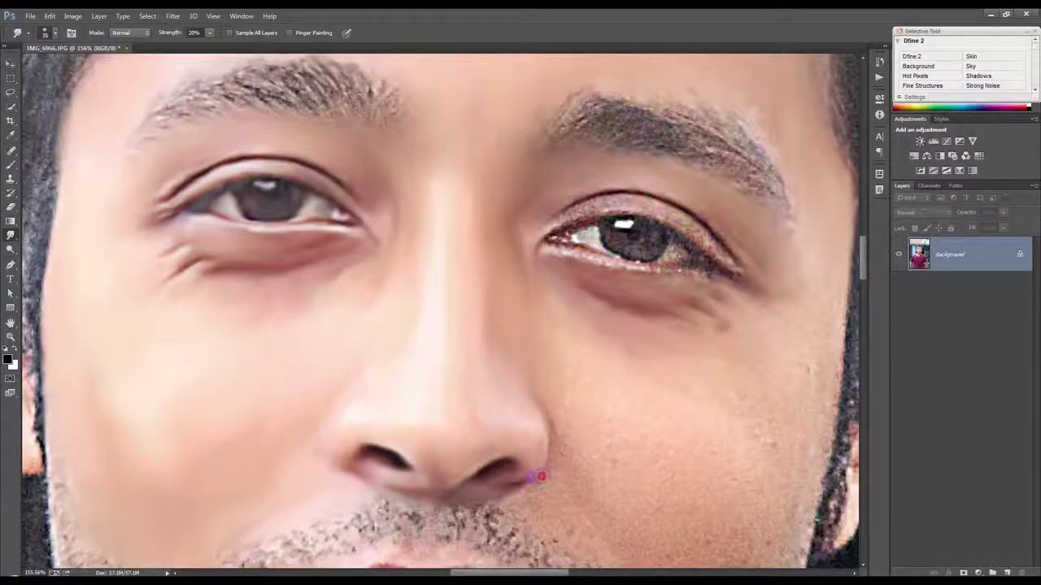
scroll(816, 429, up, 1)
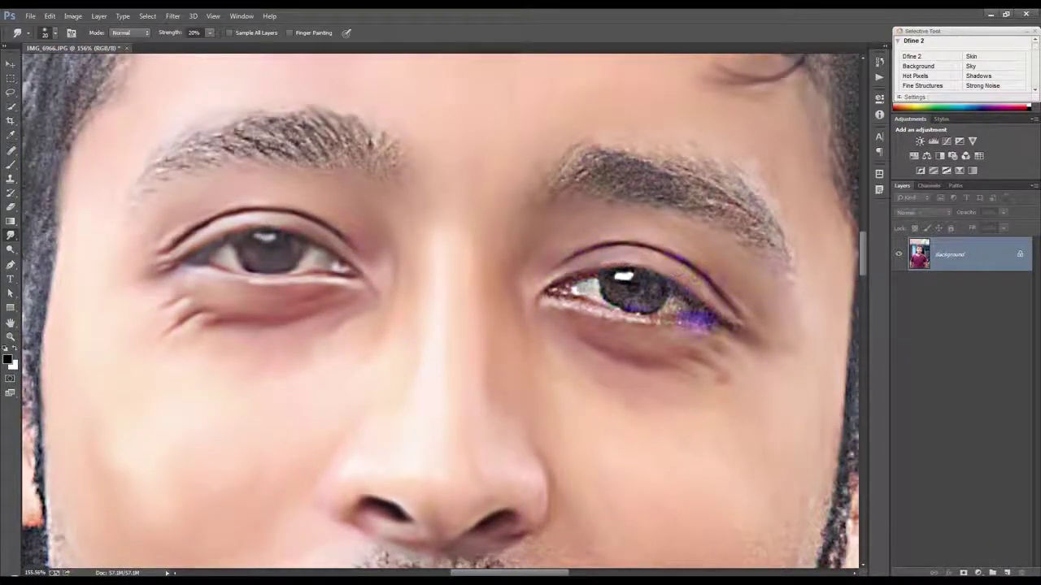
scroll(692, 297, down, 1)
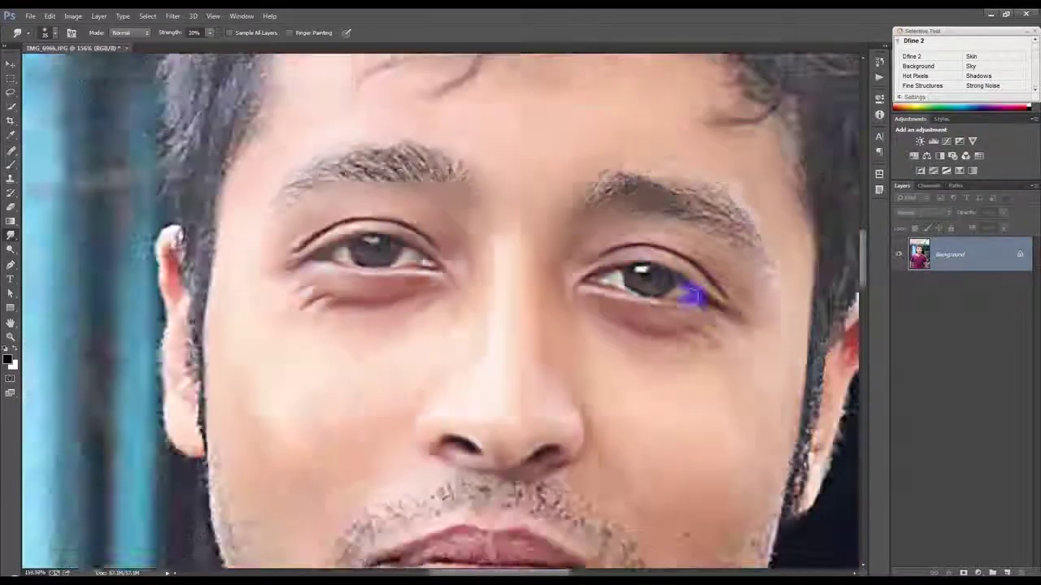
scroll(691, 297, down, 3)
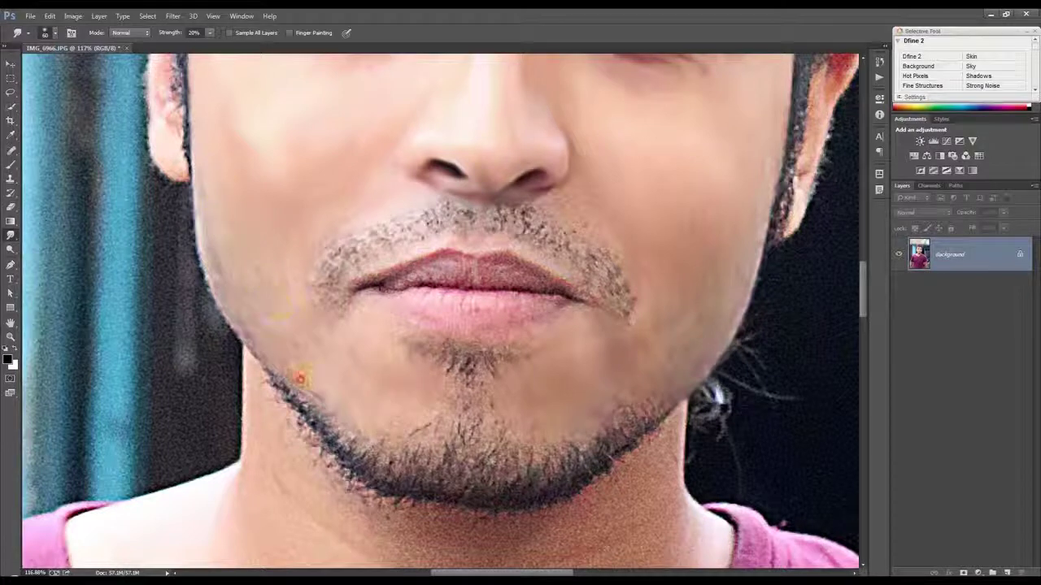
scroll(298, 336, down, 1)
scroll(679, 169, up, 5)
scroll(679, 168, up, 2)
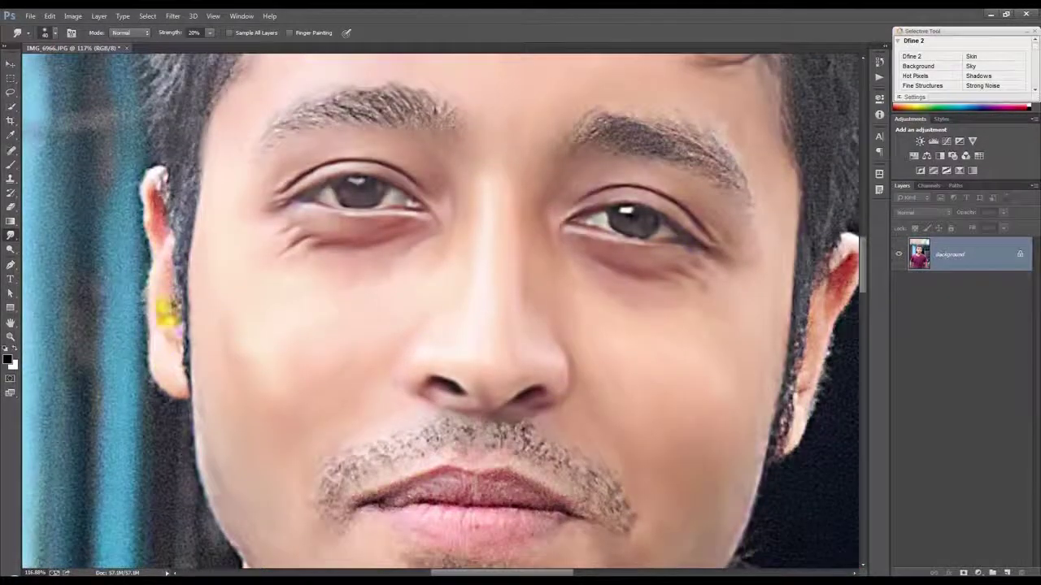
scroll(156, 197, up, 3)
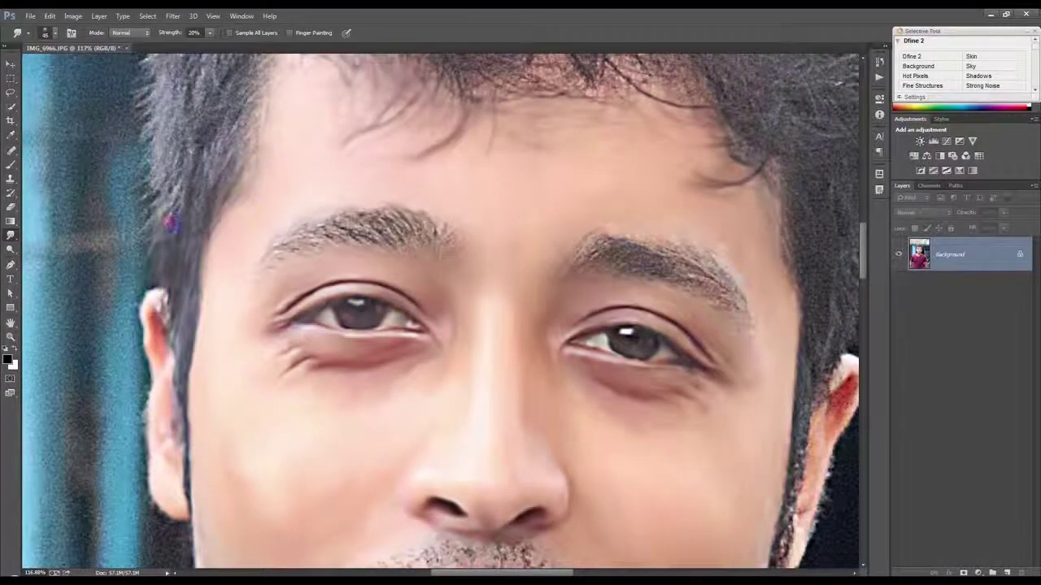
- Raise smudge strength to 50% and smudge the hair and eyebrows
scroll(171, 187, up, 2)
scroll(203, 175, up, 4)
scroll(122, 281, up, 2)
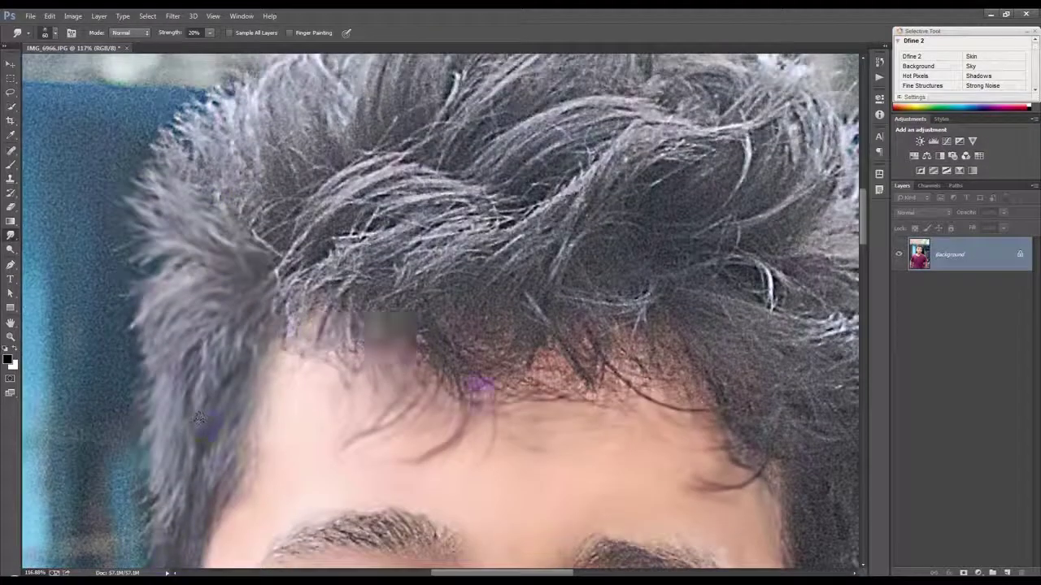
scroll(492, 299, up, 1)
scroll(314, 255, up, 1)
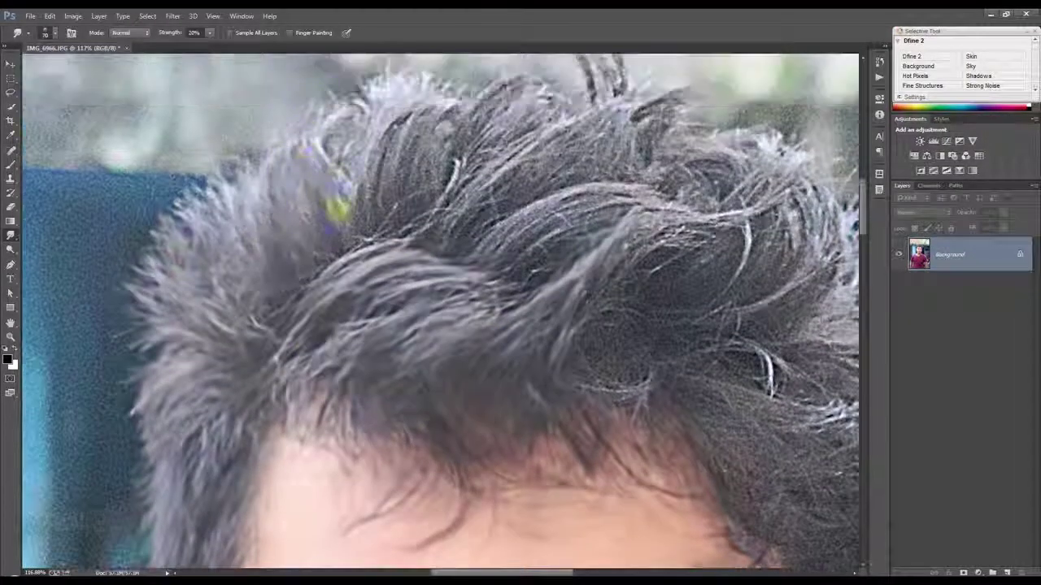
scroll(615, 139, up, 1)
scroll(534, 263, down, 1)
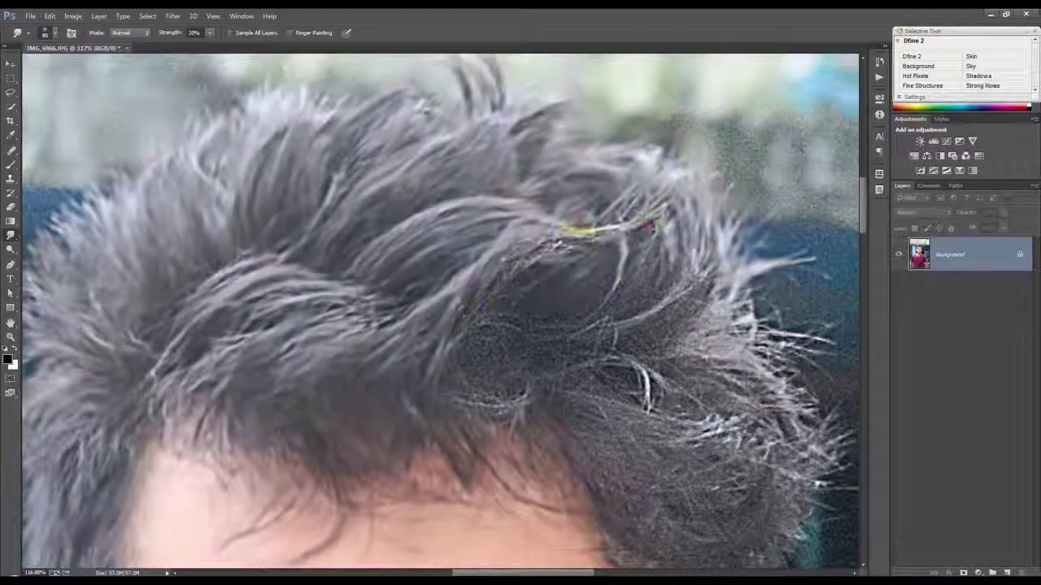
scroll(551, 279, down, 1)
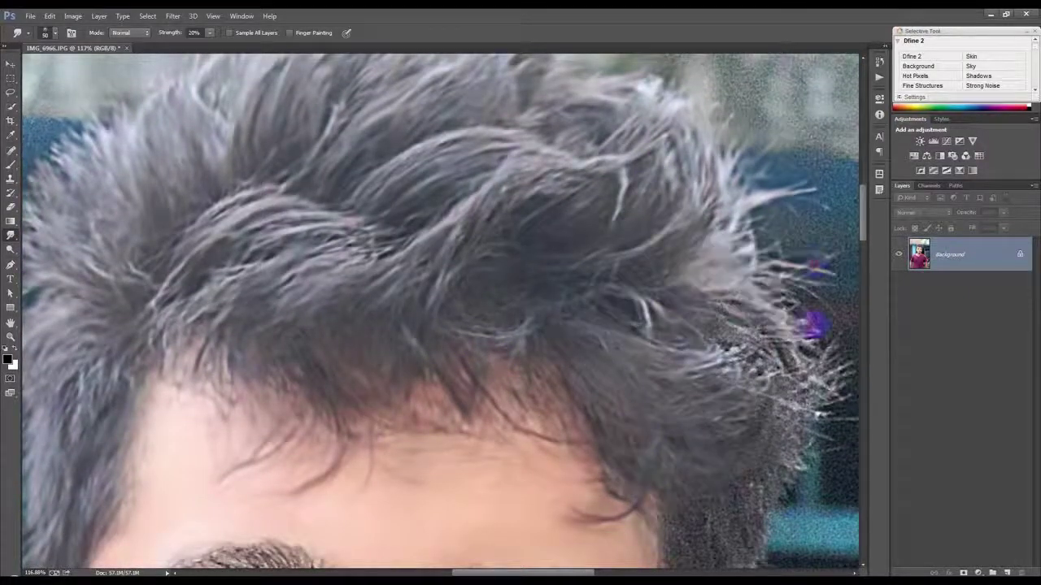
scroll(618, 342, down, 1)
scroll(586, 366, down, 1)
scroll(558, 384, down, 1)
scroll(558, 385, up, 2)
key(5)
drag(410, 280, 561, 337)
mouse_move(289, 276)
mouse_down()
mouse_move(158, 263)
mouse_move(88, 318)
mouse_up()
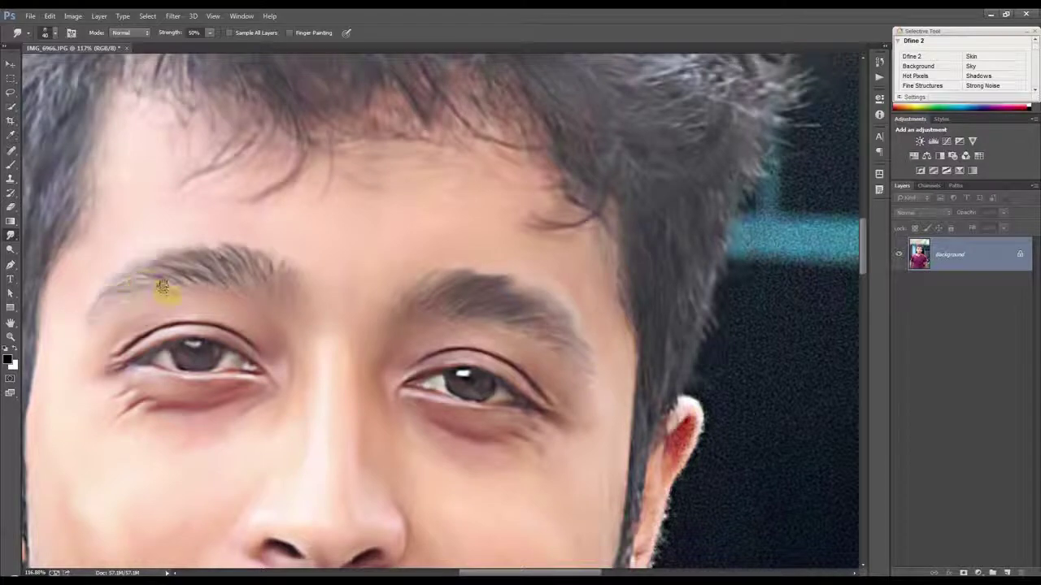
- Smudge the mustache, then smudge the lips with a size-30 brush at 20% strength
scroll(476, 285, down, 1)
scroll(360, 250, down, 2)
mouse_move(360, 250)
mouse_down()
mouse_move(493, 216)
mouse_move(618, 231)
mouse_move(659, 256)
mouse_up()
right_click(488, 216)
key(Return)
scroll(478, 202, down, 1)
key(2)
mouse_move(477, 199)
mouse_down()
mouse_move(429, 251)
mouse_move(599, 239)
mouse_move(529, 207)
mouse_move(537, 240)
mouse_up()
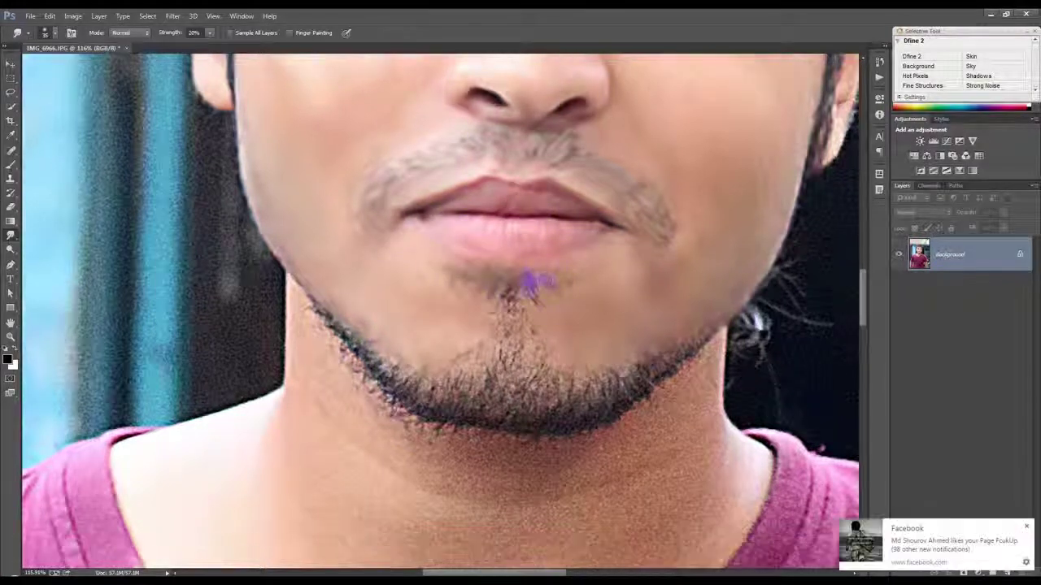
- Enlarge the brush to 45 and smudge the jaw beard and neck smooth
scroll(520, 279, down, 2)
key(bracketright)
key(bracketright)
key(bracketright)
mouse_move(504, 248)
mouse_down()
mouse_move(317, 276)
mouse_move(639, 352)
mouse_move(542, 371)
mouse_up()
scroll(455, 341, down, 1)
right_click(435, 302)
key(Return)
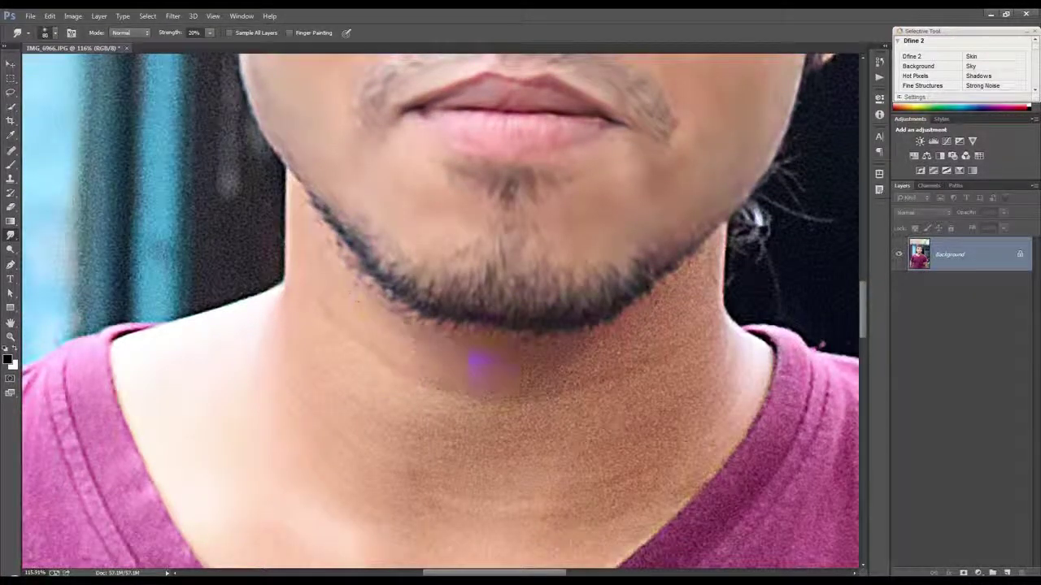
scroll(634, 414, down, 1)
scroll(480, 508, down, 2)
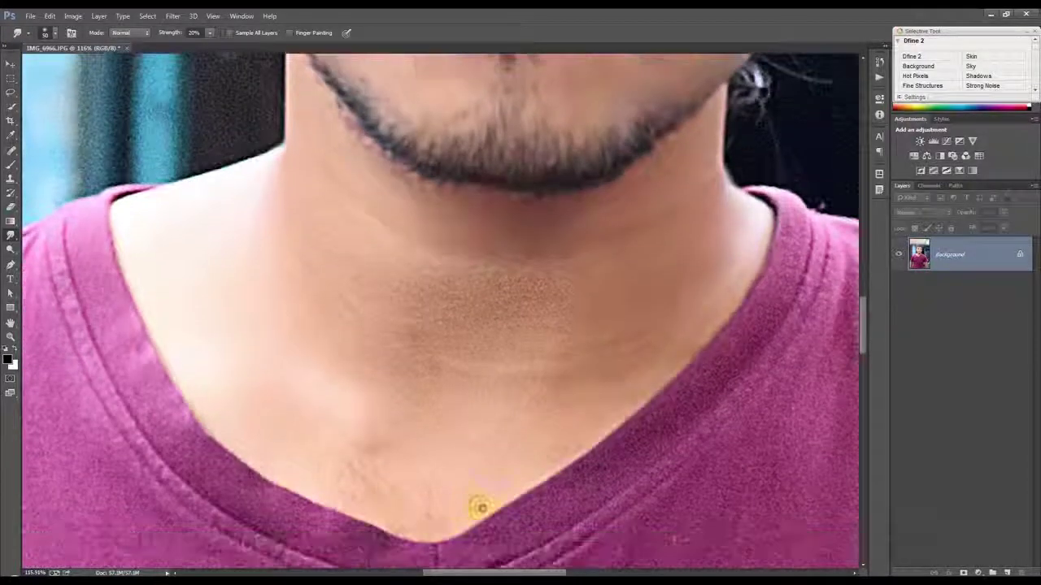
- Smudge the shoulder edge into the background and review the painted head
drag(207, 163, 276, 151)
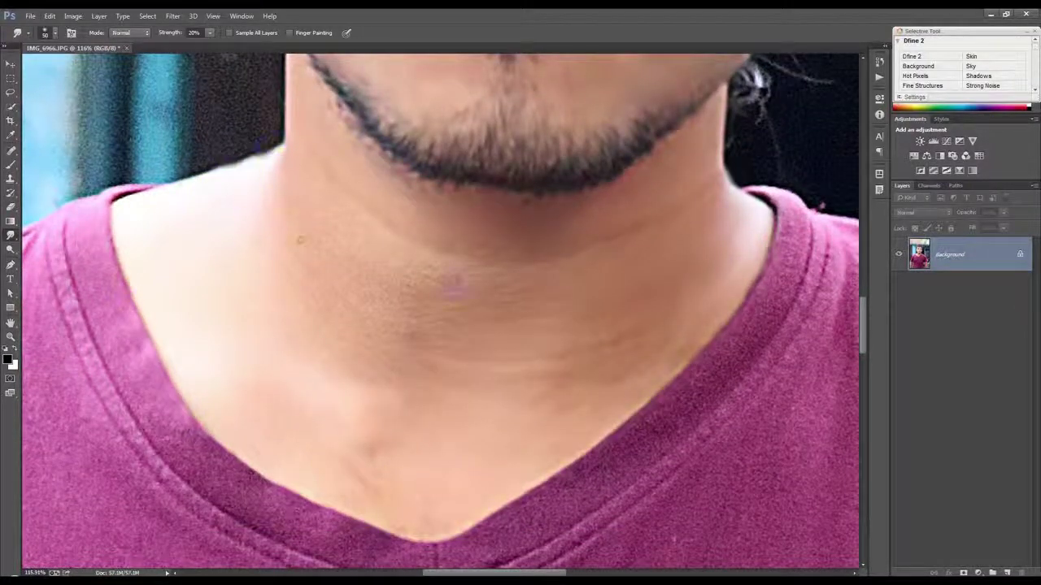
scroll(435, 362, down, 3)
scroll(400, 165, up, 3)
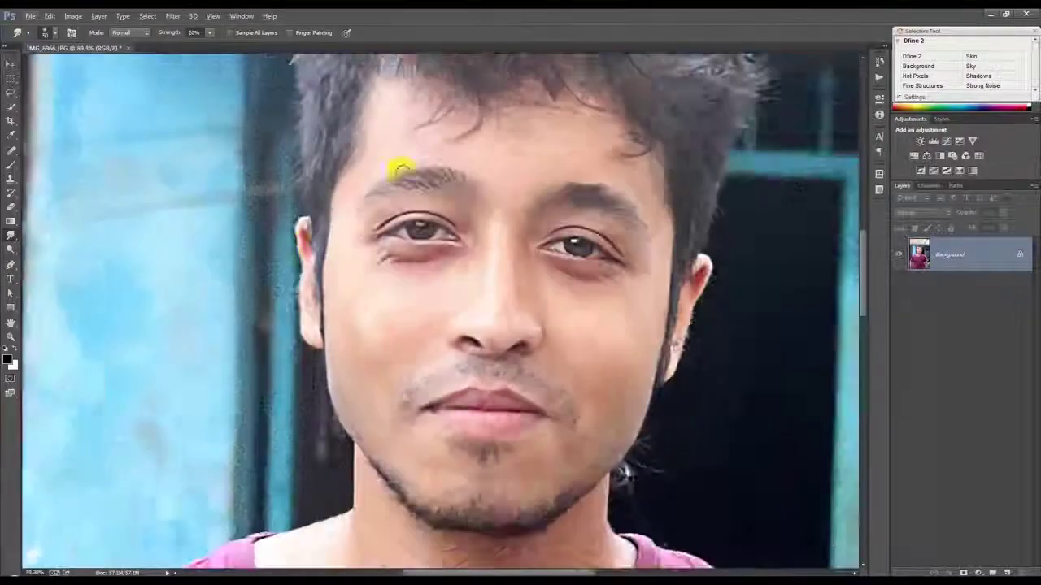
scroll(399, 165, up, 1)
scroll(749, 370, down, 2)
scroll(749, 369, up, 1)
scroll(751, 389, up, 1)
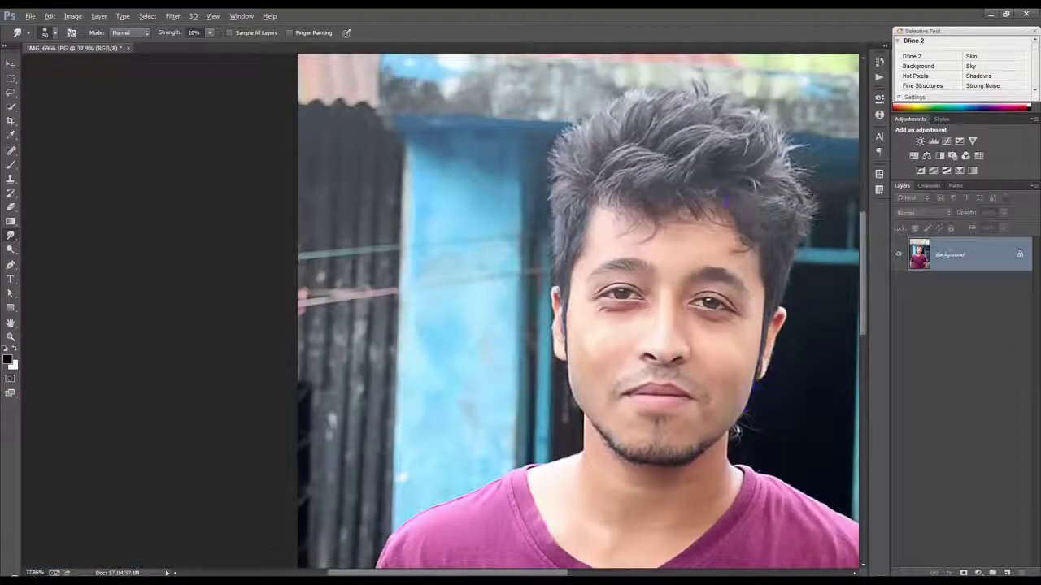
scroll(746, 272, down, 2)
scroll(743, 272, down, 1)
scroll(743, 272, down, 1)
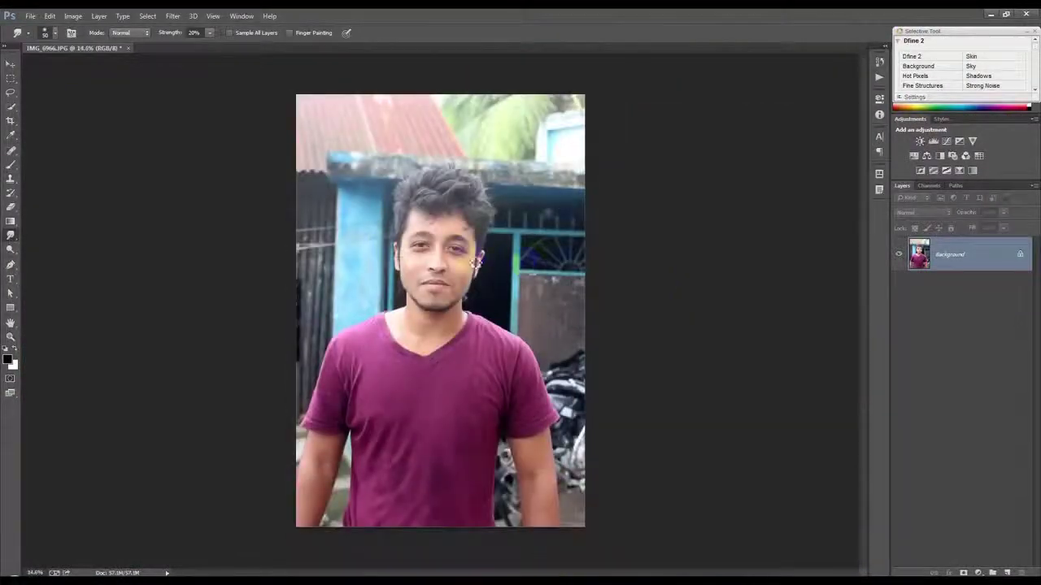
scroll(397, 249, up, 2)
scroll(398, 248, up, 1)
click(173, 16)
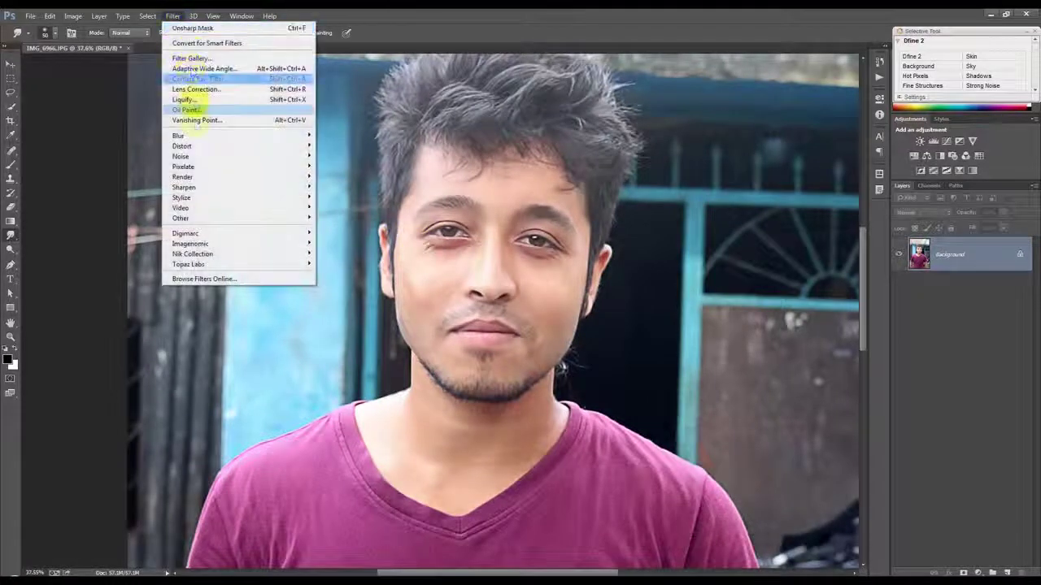
- Run a second Unsharp Mask pass: amount and radius 3.0 px, threshold 0
click(342, 235)
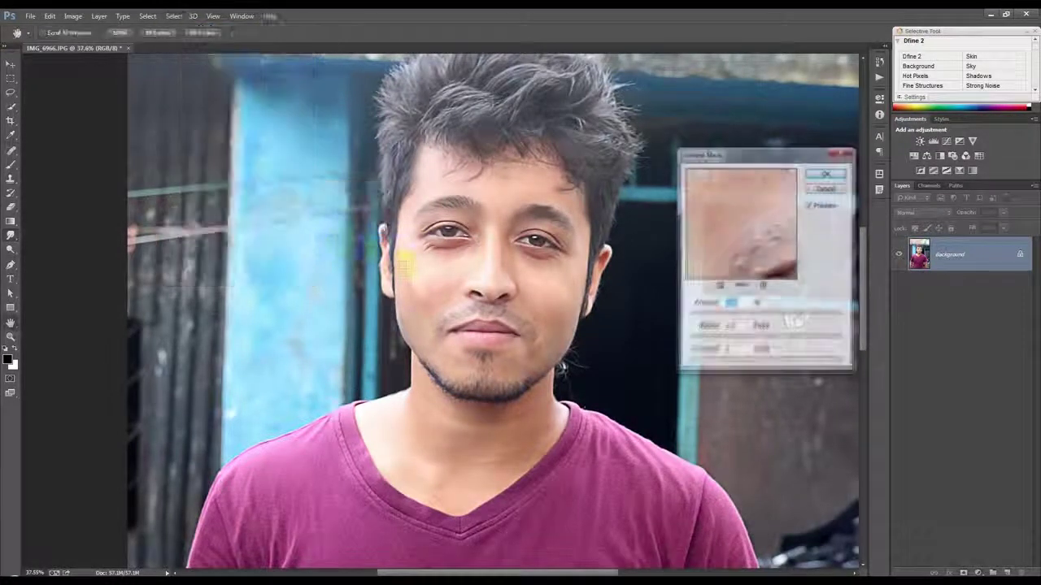
click(802, 315)
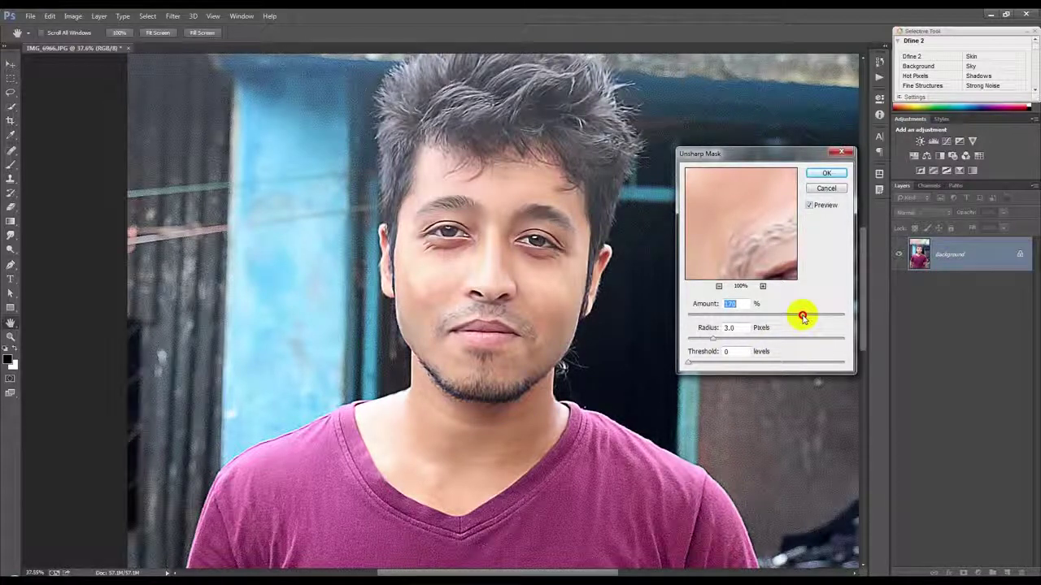
click(827, 174)
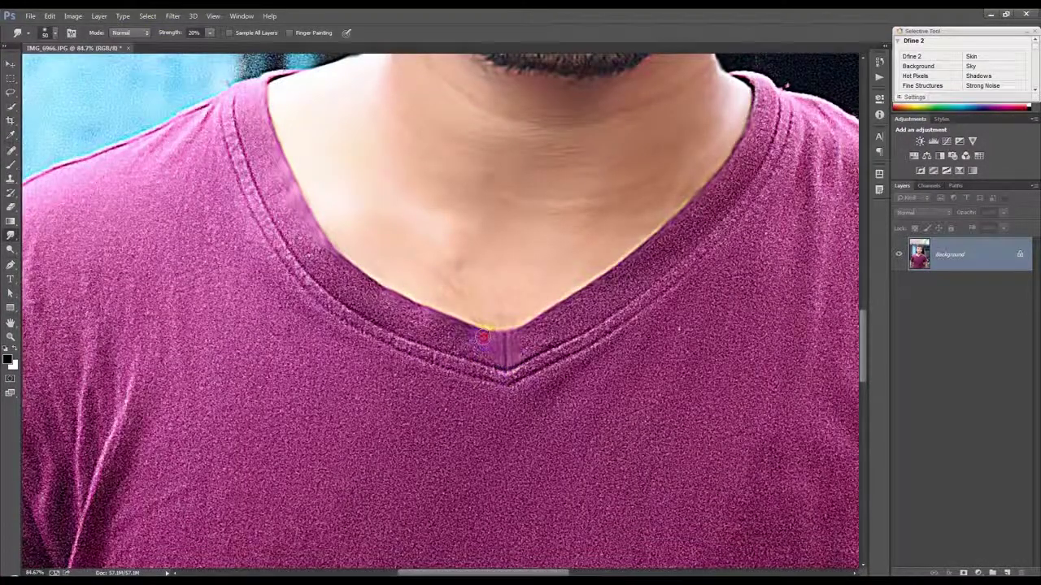
- Smudge the V-neck collar band smooth from the bottom of the V to both shoulders
drag(475, 354, 487, 358)
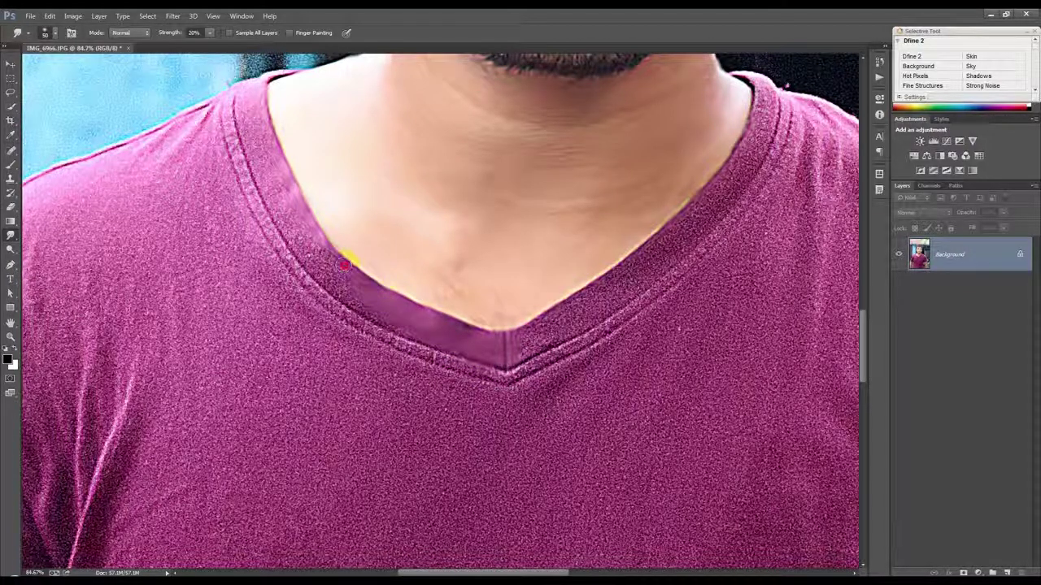
drag(284, 213, 254, 153)
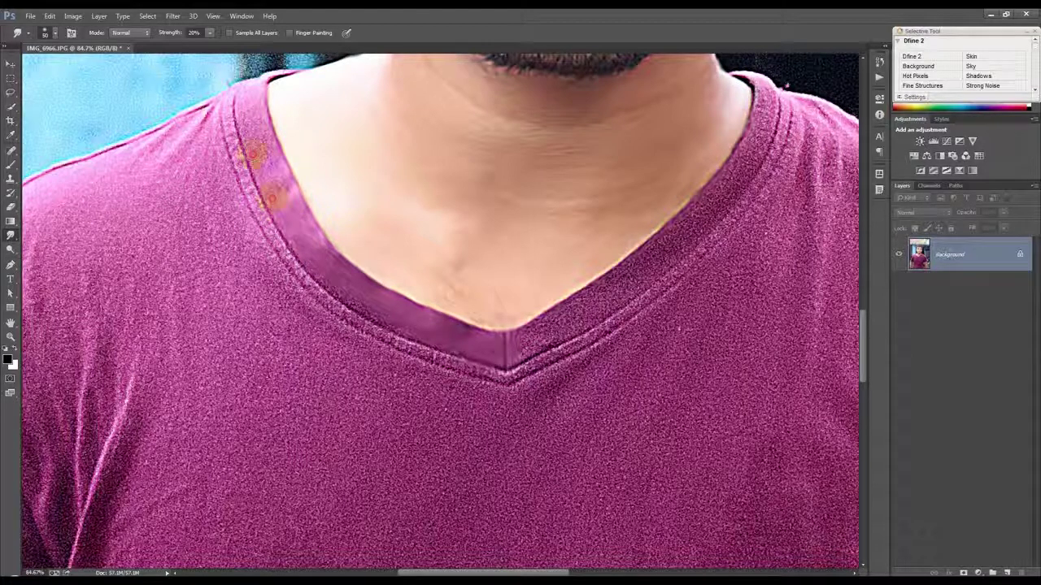
drag(252, 106, 295, 199)
mouse_move(263, 126)
mouse_down()
mouse_move(382, 321)
mouse_move(667, 260)
mouse_move(756, 92)
mouse_move(765, 105)
mouse_up()
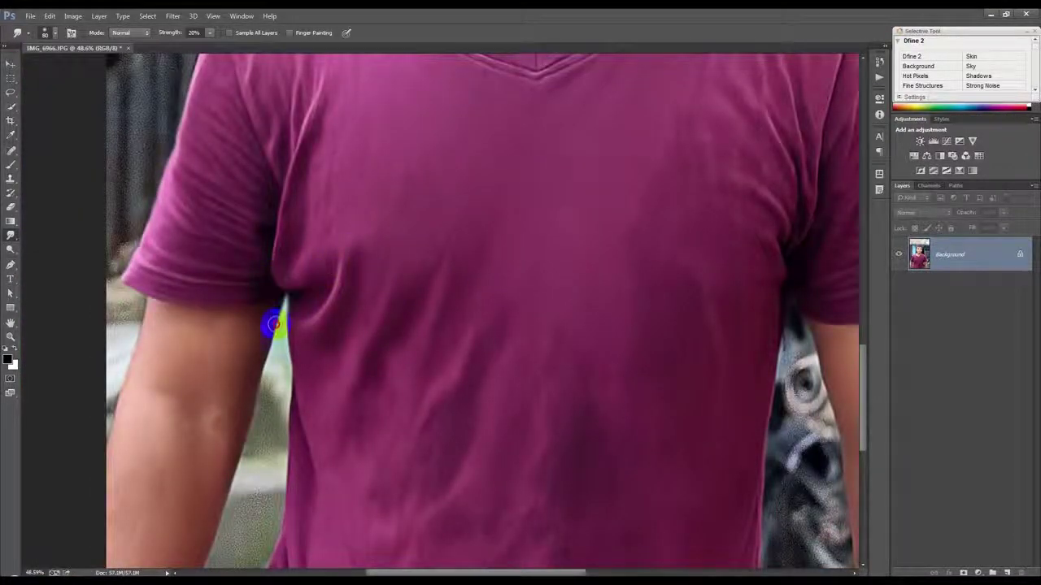
- With the Pen tool, place the first path anchor on the arm's edge
scroll(305, 373, down, 2)
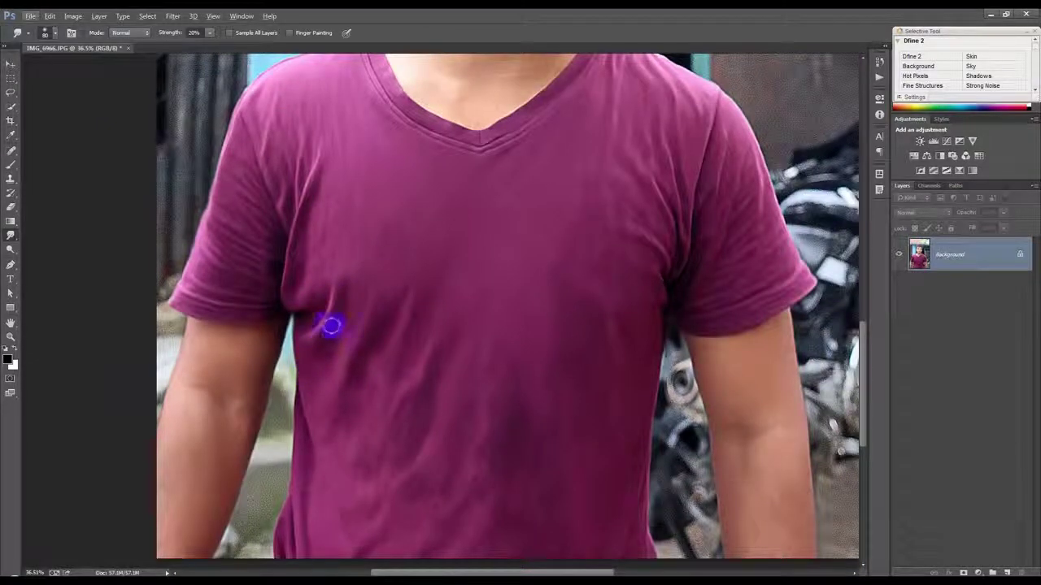
click(11, 265)
scroll(181, 408, up, 3)
scroll(193, 408, up, 2)
click(198, 411)
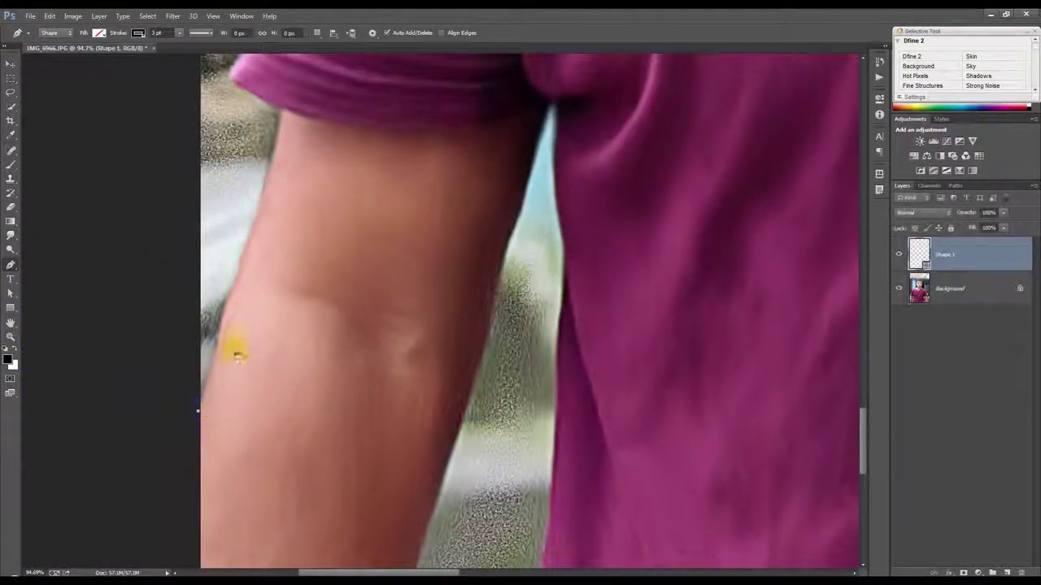
- Switch the Pen to Path mode and trace the arm edge and shoulder with anchors
drag(226, 297, 236, 287)
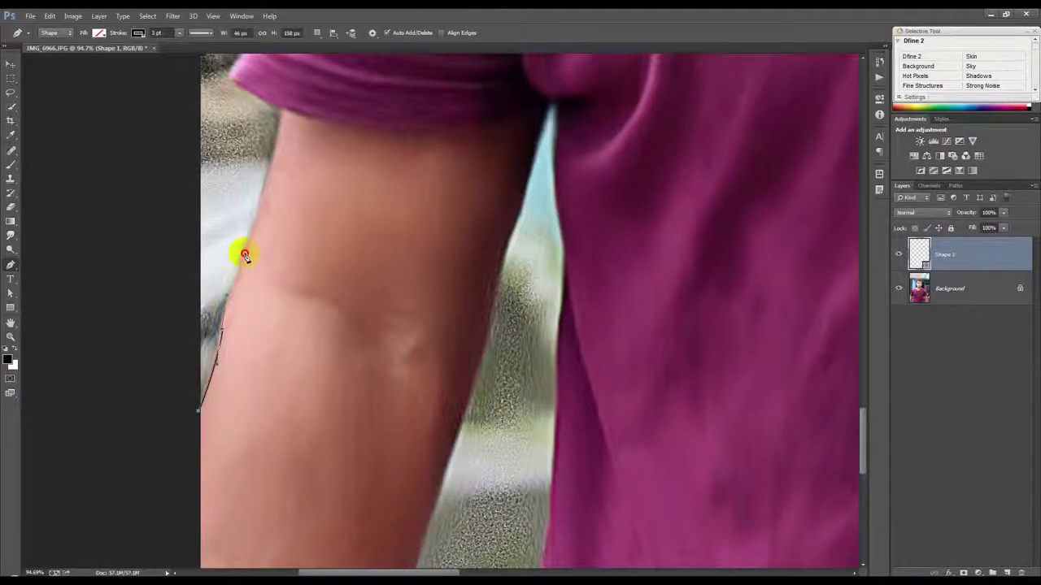
click(49, 33)
click(46, 51)
scroll(244, 223, up, 3)
scroll(297, 216, up, 3)
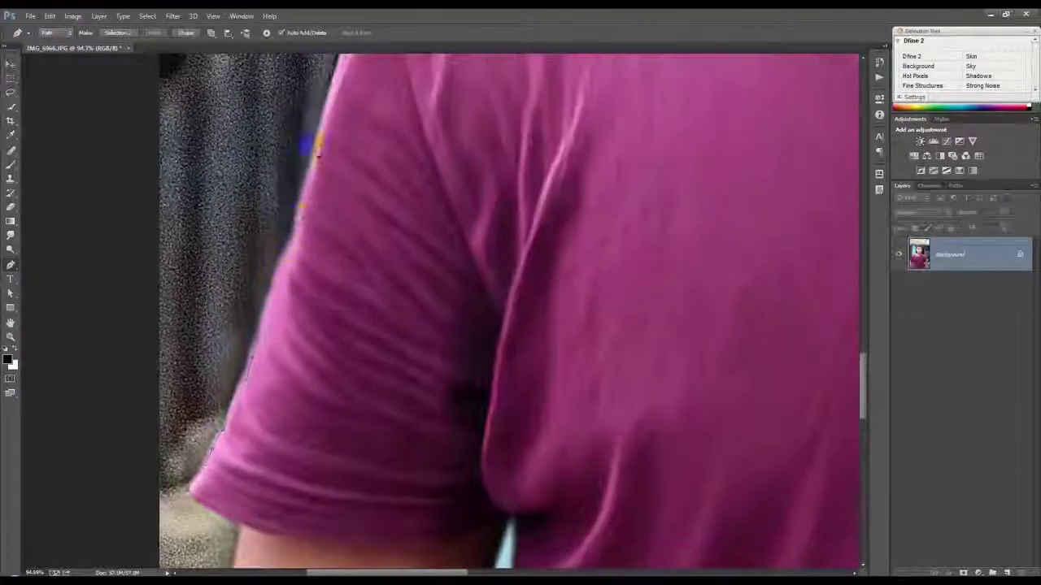
scroll(325, 195, up, 3)
click(336, 252)
click(431, 195)
scroll(455, 227, up, 3)
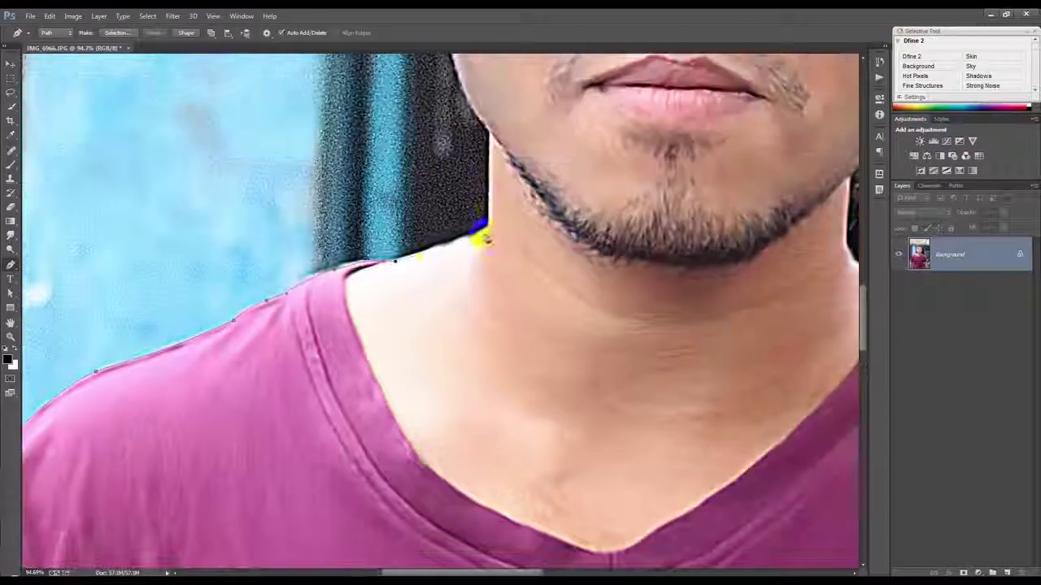
scroll(455, 244, up, 3)
scroll(423, 244, up, 2)
scroll(439, 341, up, 3)
scroll(421, 375, down, 3)
scroll(697, 371, up, 4)
- Continue the path around the ear, jaw, neck and shoulder
click(498, 240)
click(454, 346)
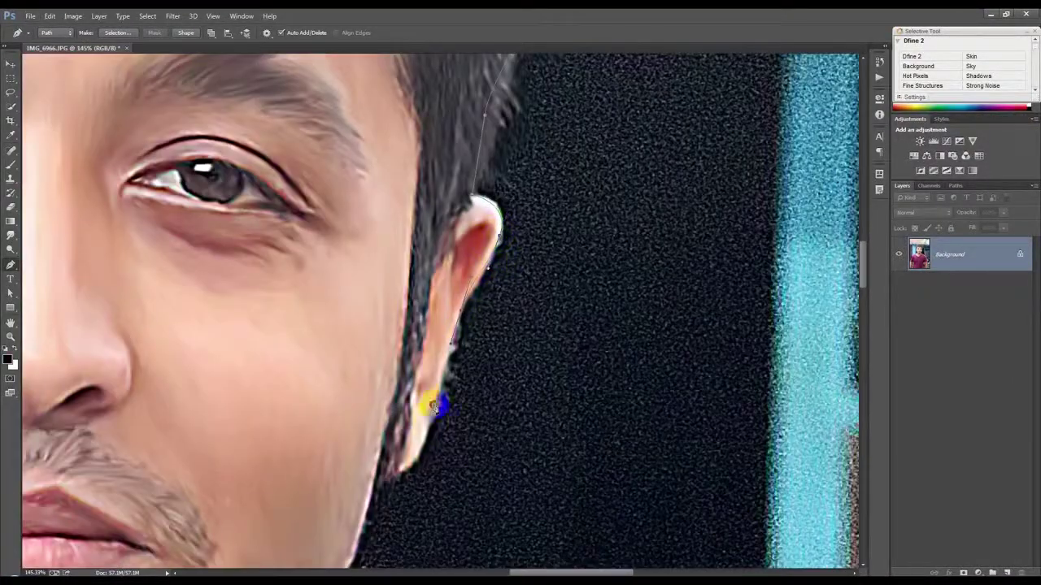
scroll(390, 366, down, 5)
click(379, 314)
click(477, 484)
click(520, 494)
scroll(570, 520, down, 5)
click(431, 299)
click(512, 349)
click(575, 416)
scroll(576, 416, down, 3)
- Complete the outline along the sleeve and arm edge, then review the whole traced figure
click(599, 430)
scroll(599, 430, down, 3)
click(662, 477)
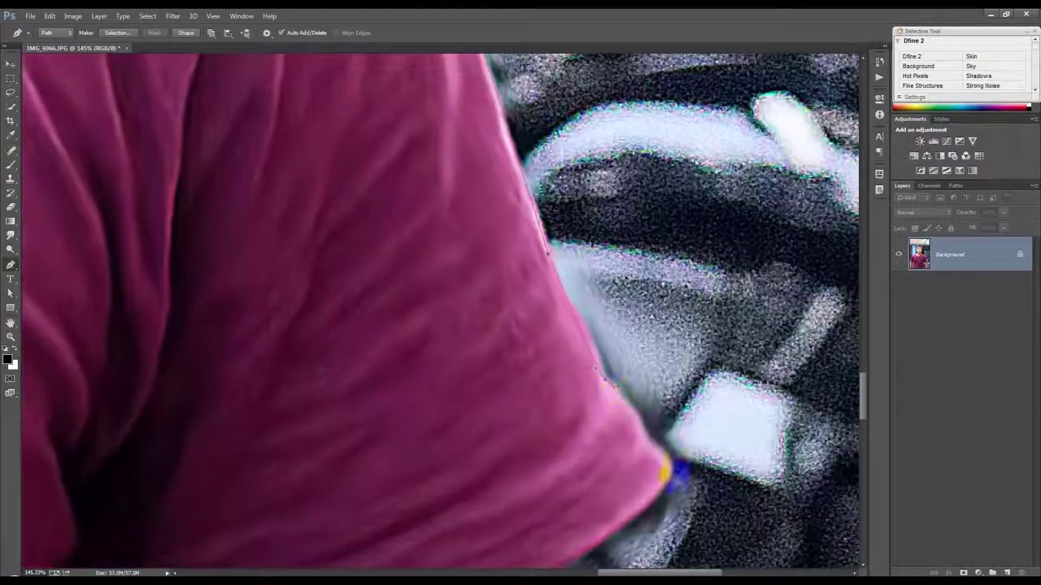
scroll(662, 477, down, 3)
scroll(731, 360, down, 3)
scroll(727, 420, down, 3)
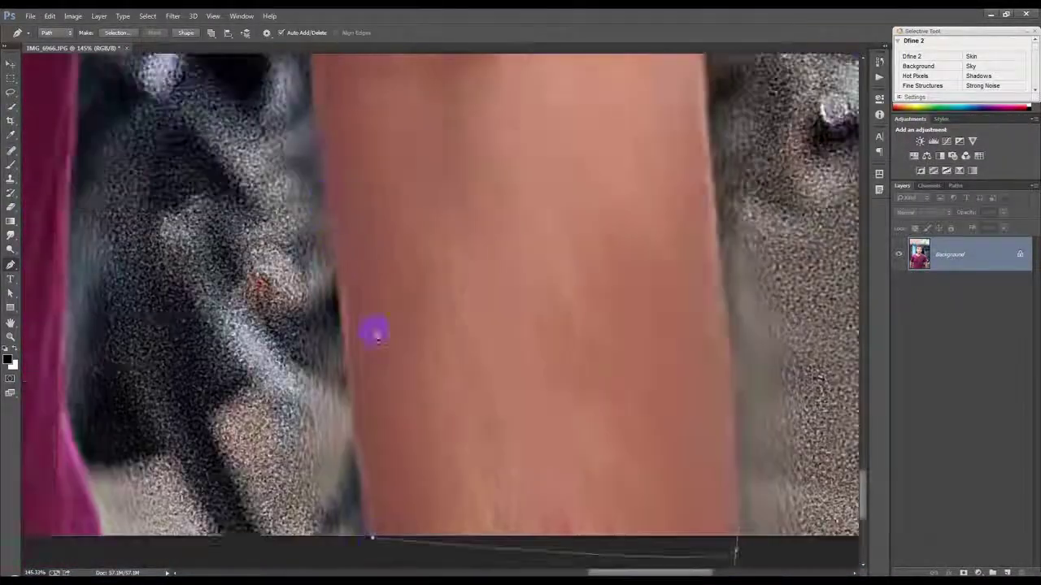
scroll(492, 480, up, 5)
scroll(280, 407, down, 5)
scroll(367, 344, left, 5)
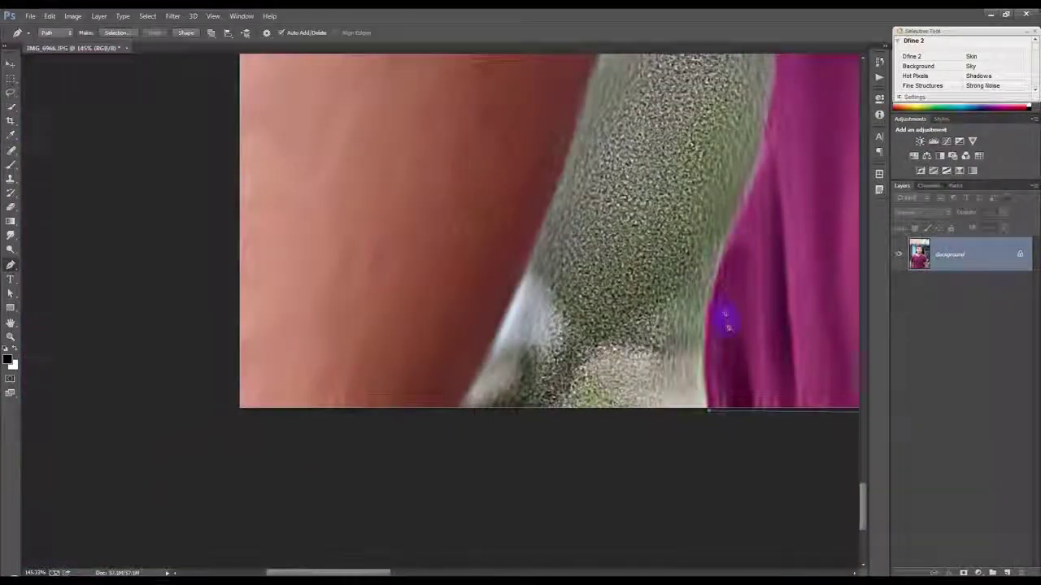
scroll(725, 316, up, 3)
scroll(711, 195, right, 3)
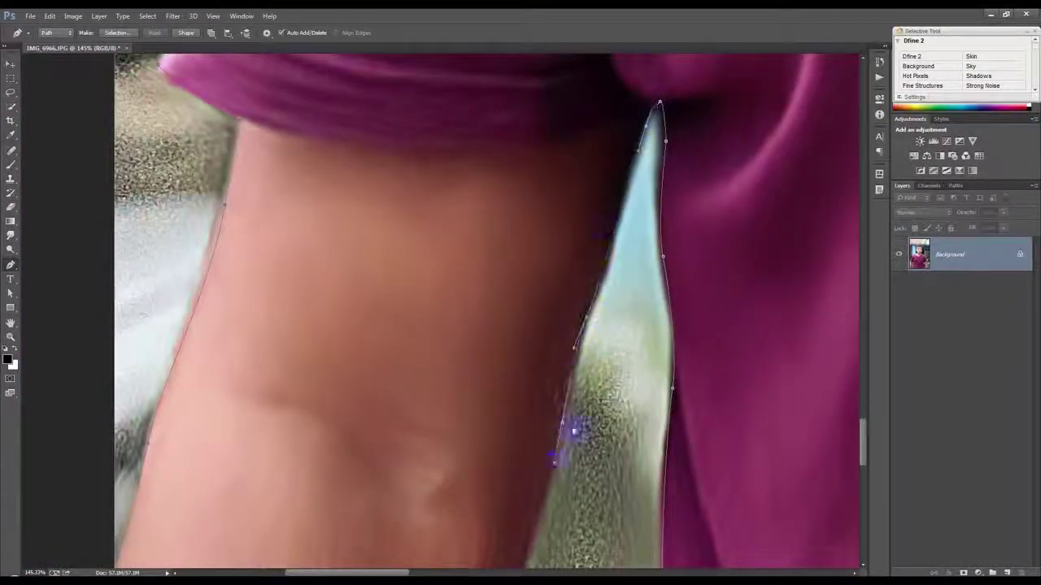
scroll(572, 431, down, 3)
scroll(525, 458, down, 5)
scroll(509, 394, up, 2)
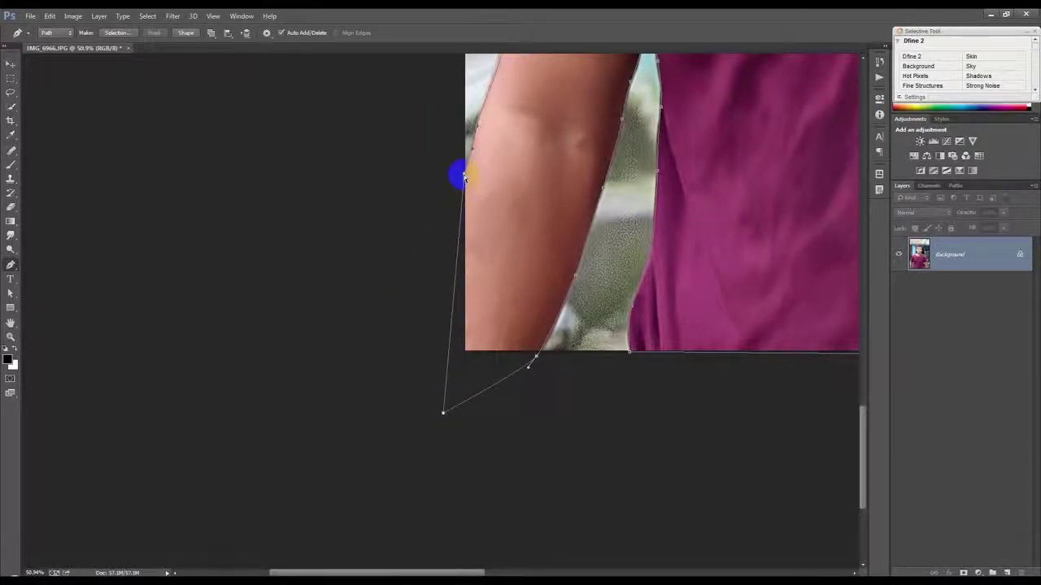
scroll(557, 244, down, 2)
scroll(561, 250, down, 3)
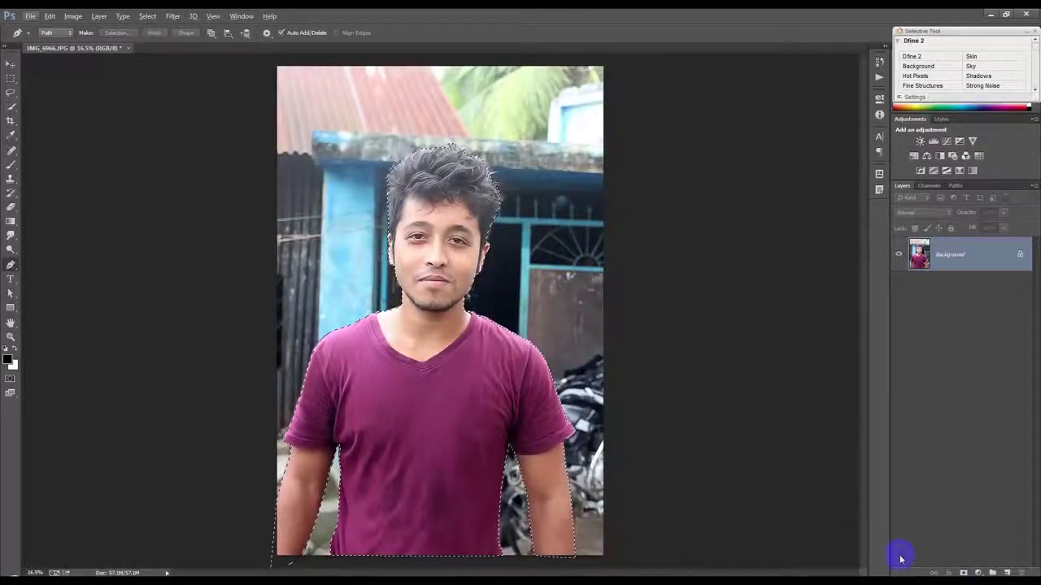
- Mask out the background and rotate the man about -3°
click(962, 572)
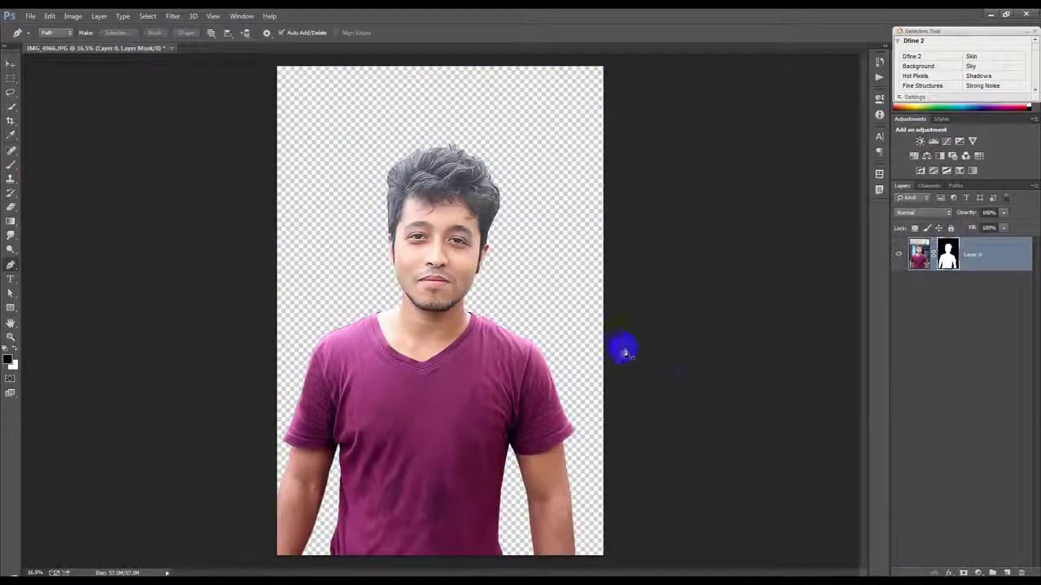
alt+scroll(846, 348, up, 1)
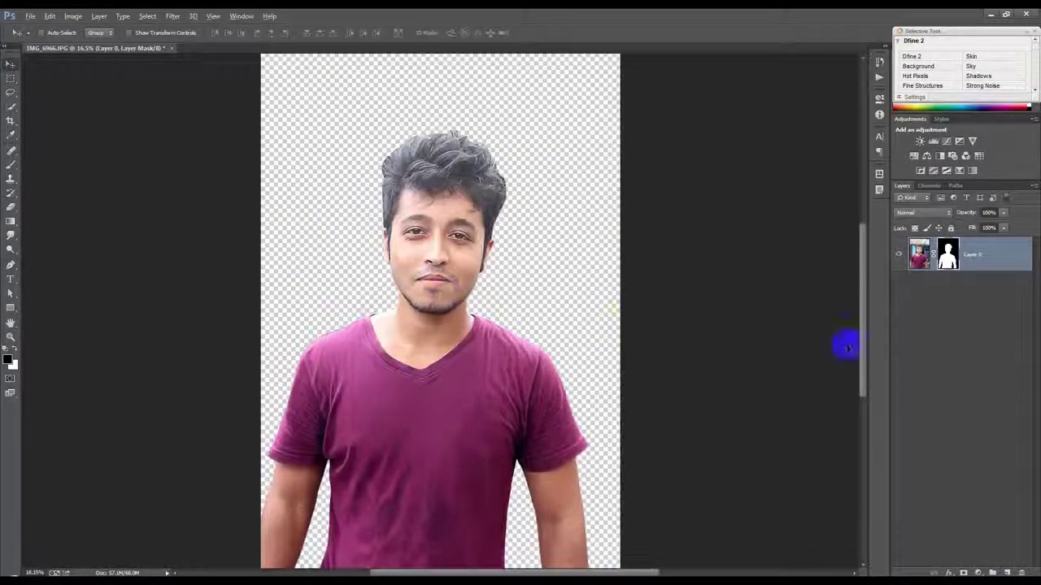
key(ctrl+t)
drag(757, 349, 756, 314)
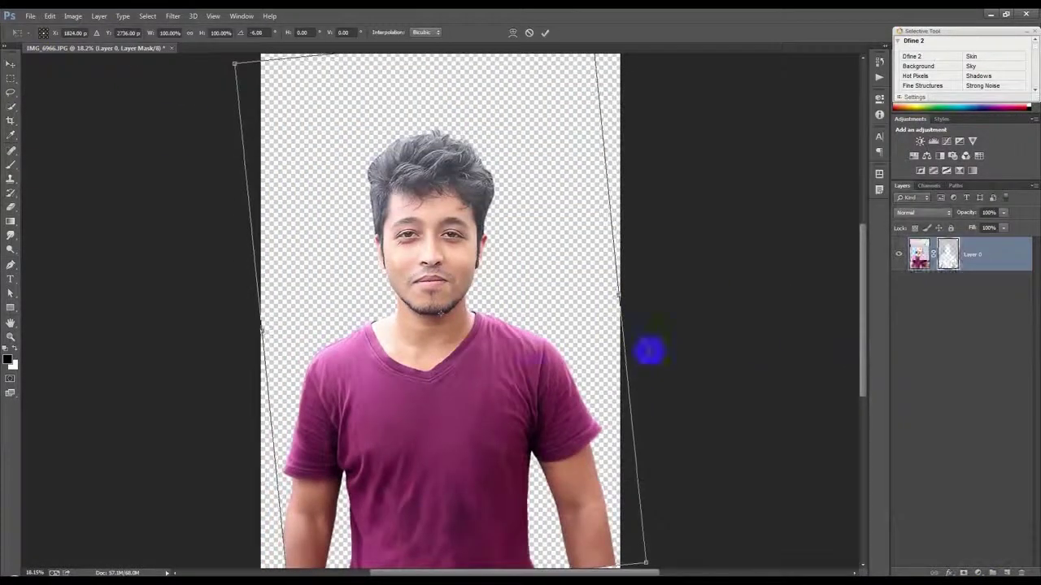
alt+scroll(530, 367, down, 1)
drag(530, 367, 529, 337)
drag(735, 370, 739, 388)
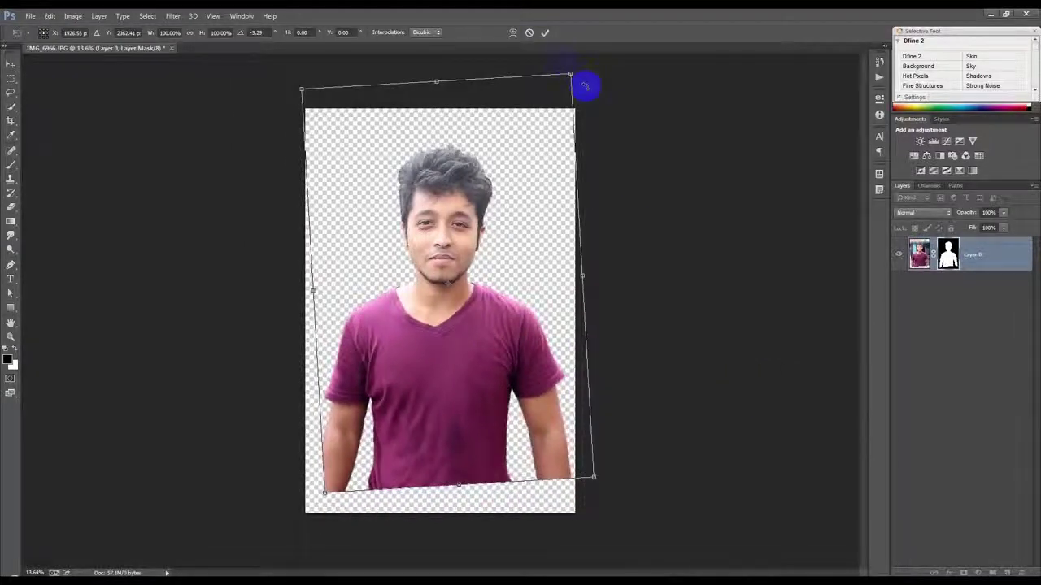
click(545, 35)
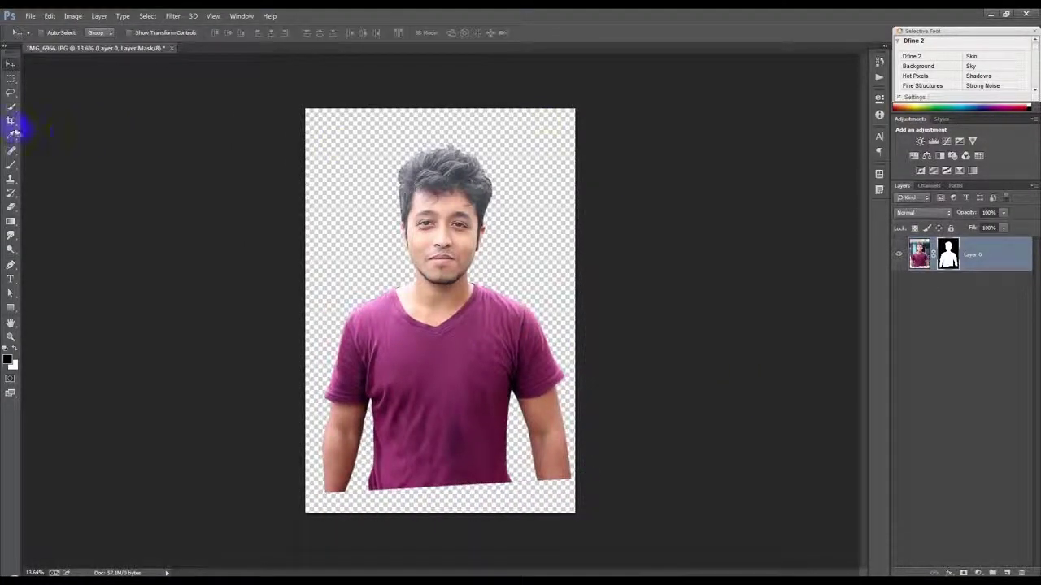
- Crop the canvas tighter around the man and zoom in on his head
click(10, 120)
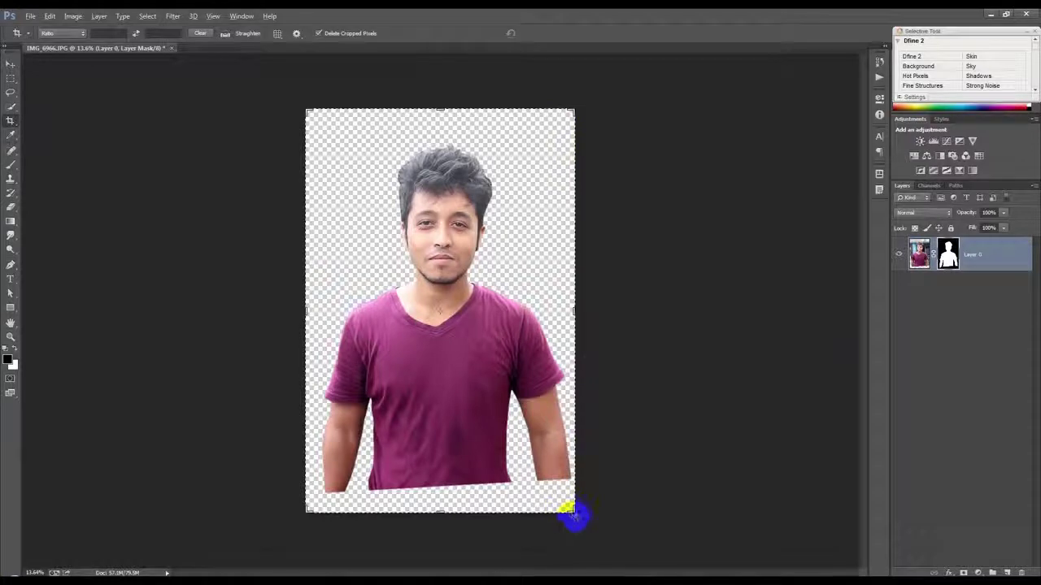
drag(574, 514, 556, 492)
drag(470, 472, 466, 490)
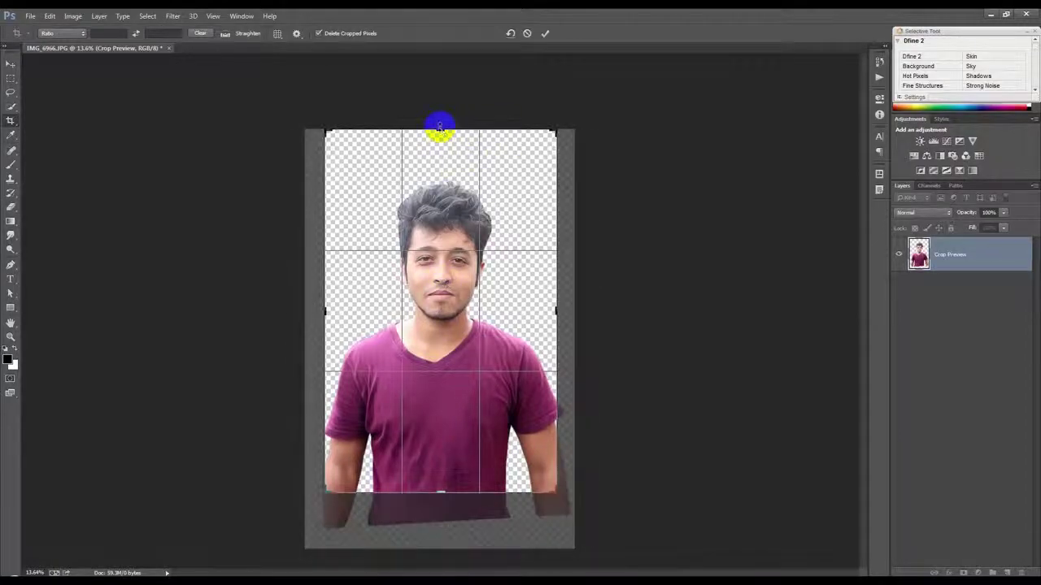
drag(440, 129, 439, 140)
click(544, 34)
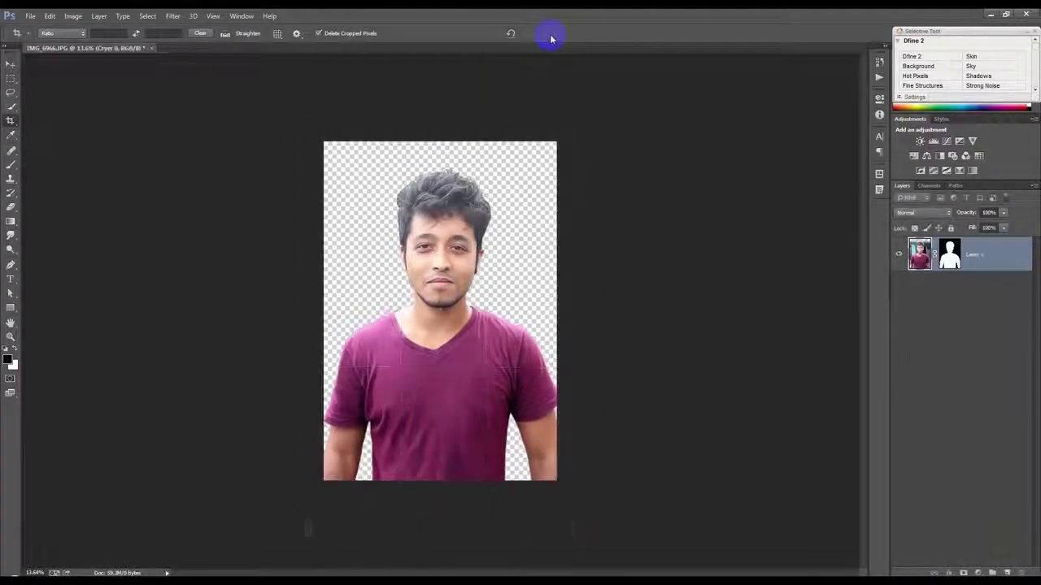
key(ctrl+0)
mouse_move(439, 167)
mouse_down()
mouse_move(441, 158)
mouse_move(499, 290)
mouse_move(829, 301)
mouse_up()
- Refine the mask by painting the hair and jaw edge and setting 9% contrast
right_click(949, 254)
click(951, 348)
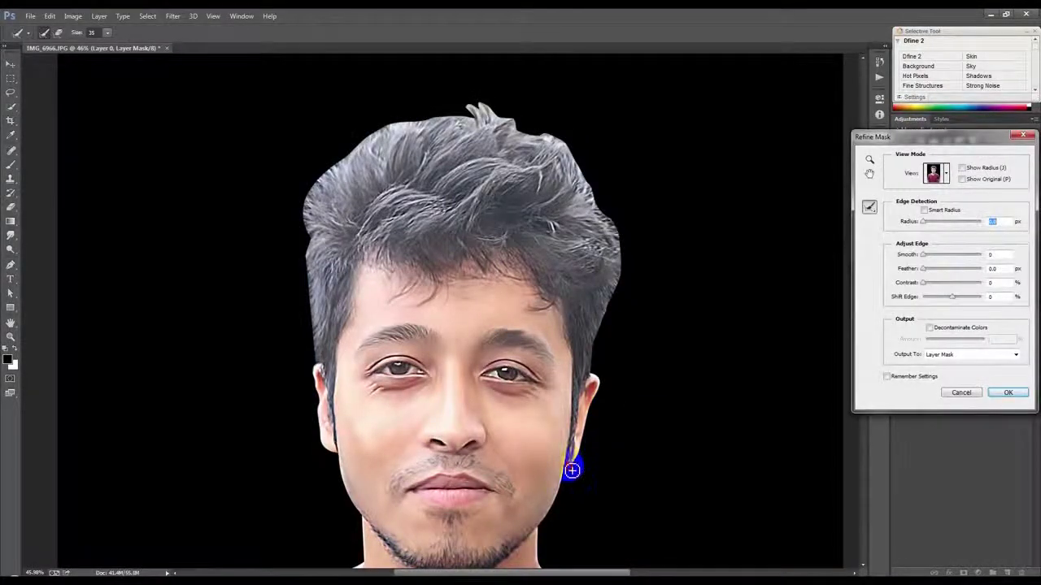
mouse_move(570, 477)
mouse_down()
mouse_move(590, 479)
mouse_move(625, 286)
mouse_move(613, 346)
mouse_move(595, 365)
mouse_move(627, 262)
mouse_move(581, 151)
mouse_move(539, 116)
mouse_move(529, 130)
mouse_move(490, 95)
mouse_move(396, 118)
mouse_move(367, 129)
mouse_move(311, 184)
mouse_move(299, 252)
mouse_move(318, 372)
mouse_up()
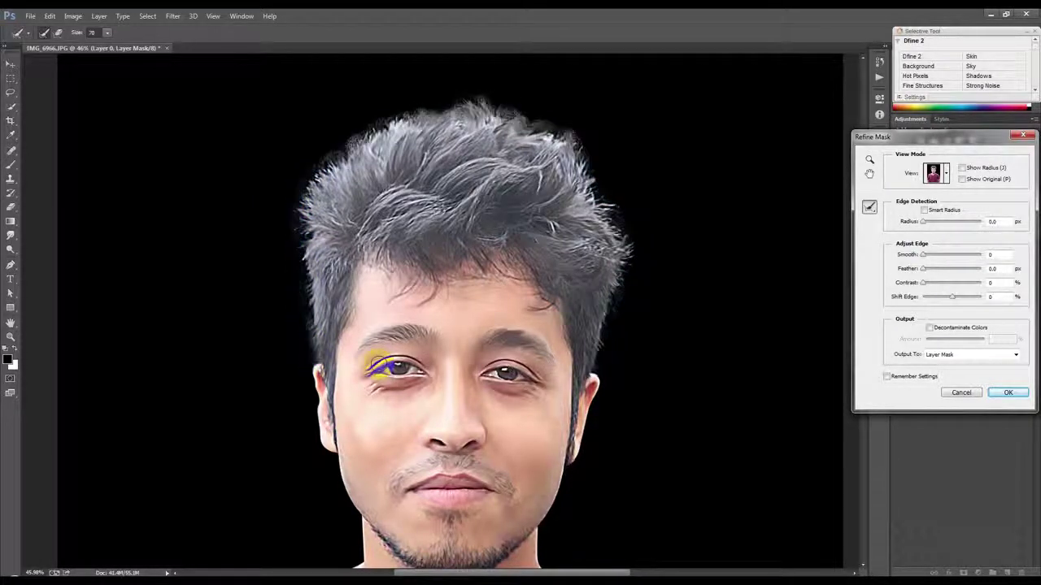
click(963, 302)
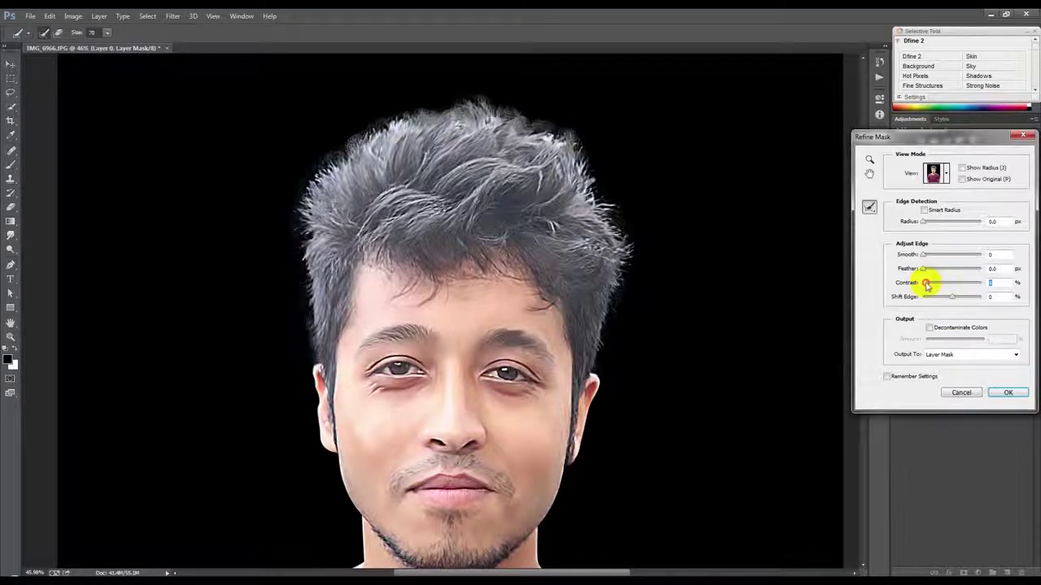
drag(930, 285, 921, 284)
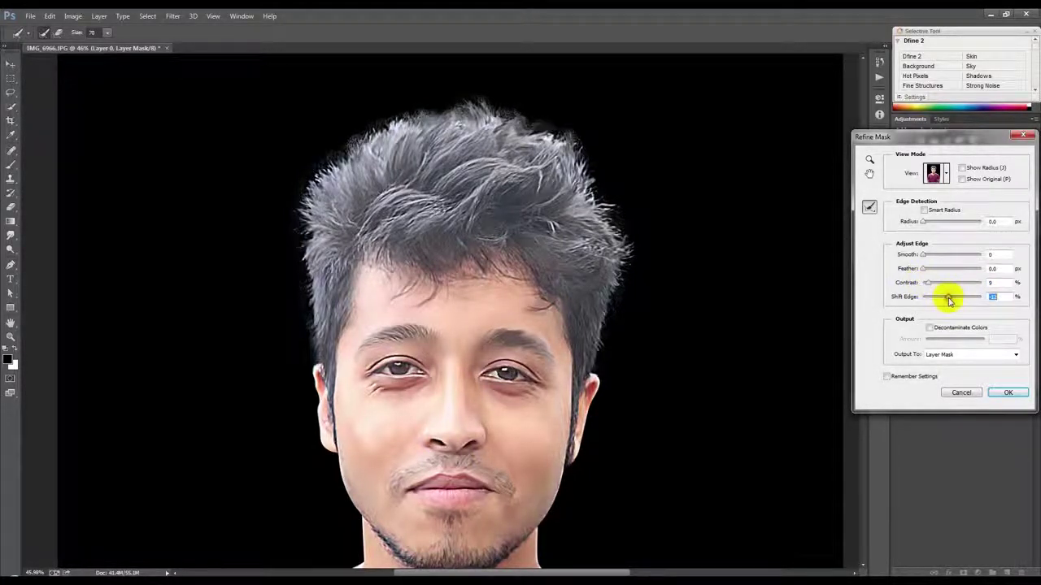
click(1004, 393)
key(c)
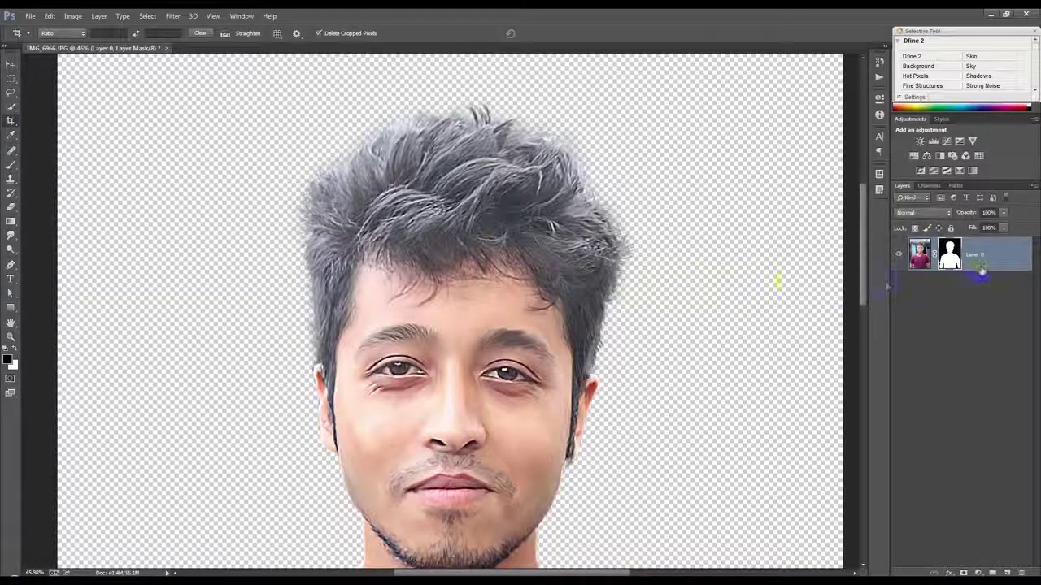
- Convert Layer 0 to a Smart Object, rasterize it, and add a Gradient fill layer
right_click(983, 266)
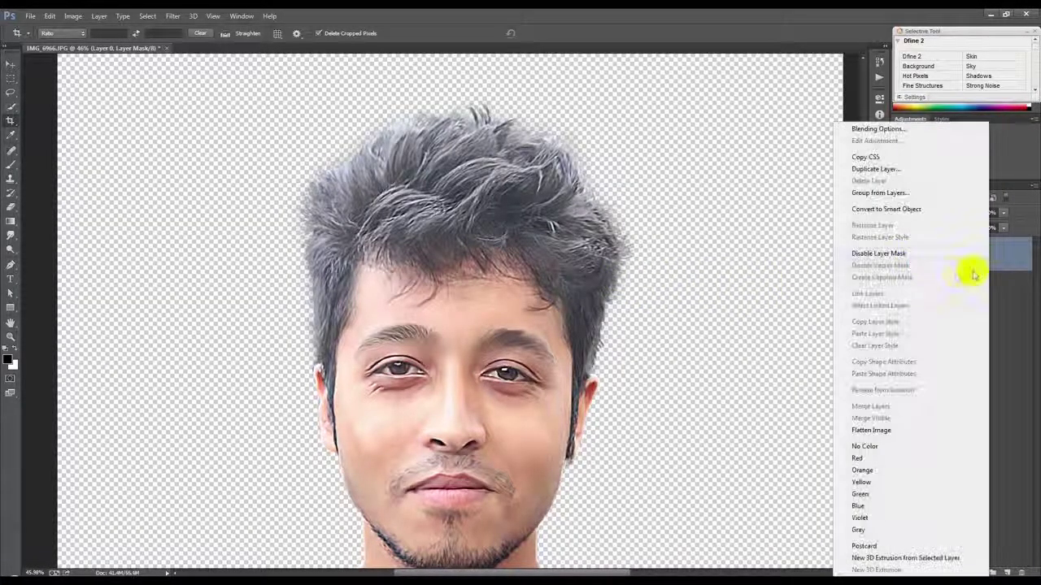
click(899, 209)
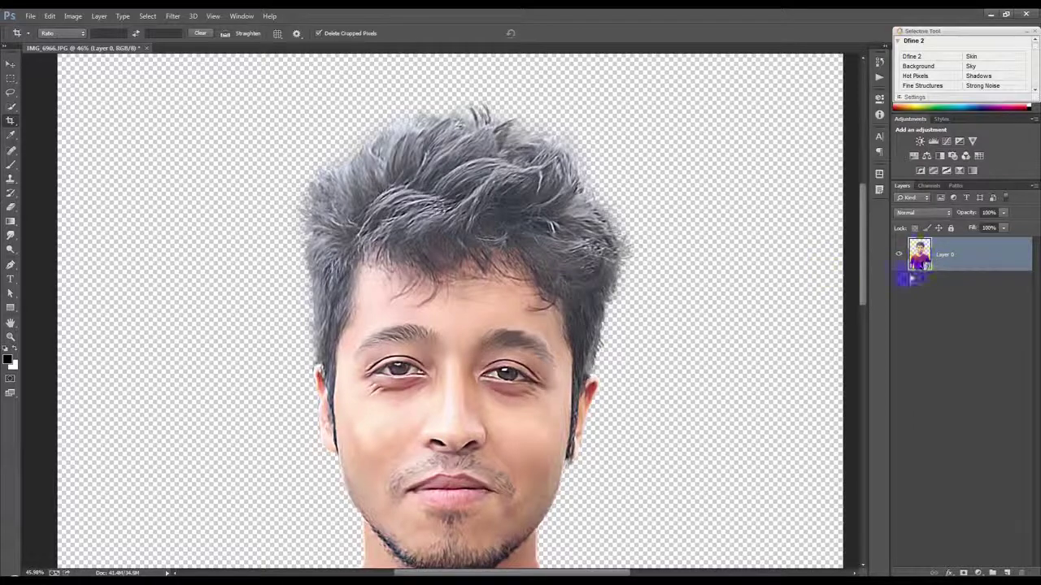
right_click(915, 265)
click(854, 248)
scroll(344, 117, up, 3)
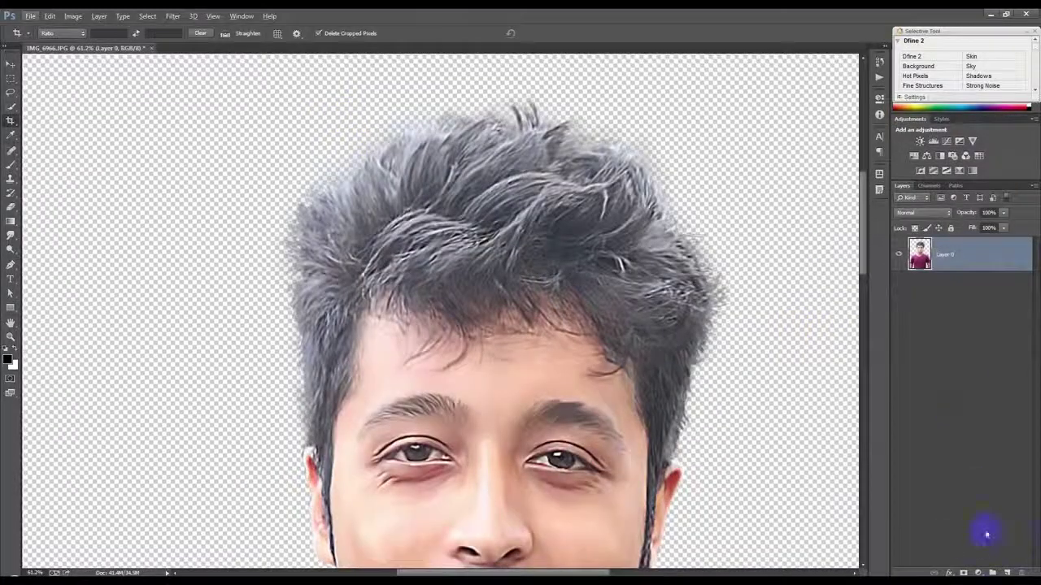
click(979, 572)
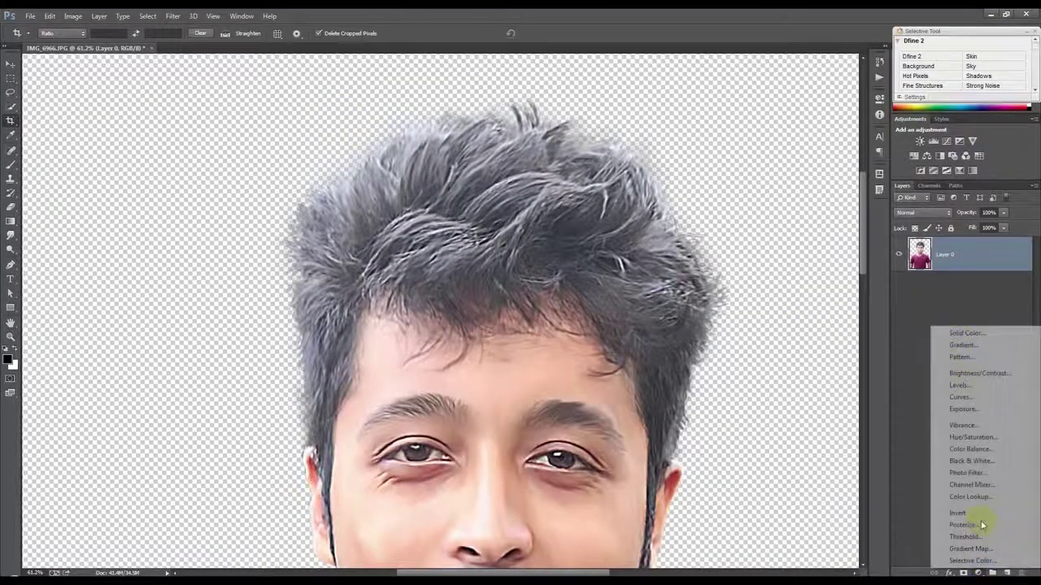
click(963, 345)
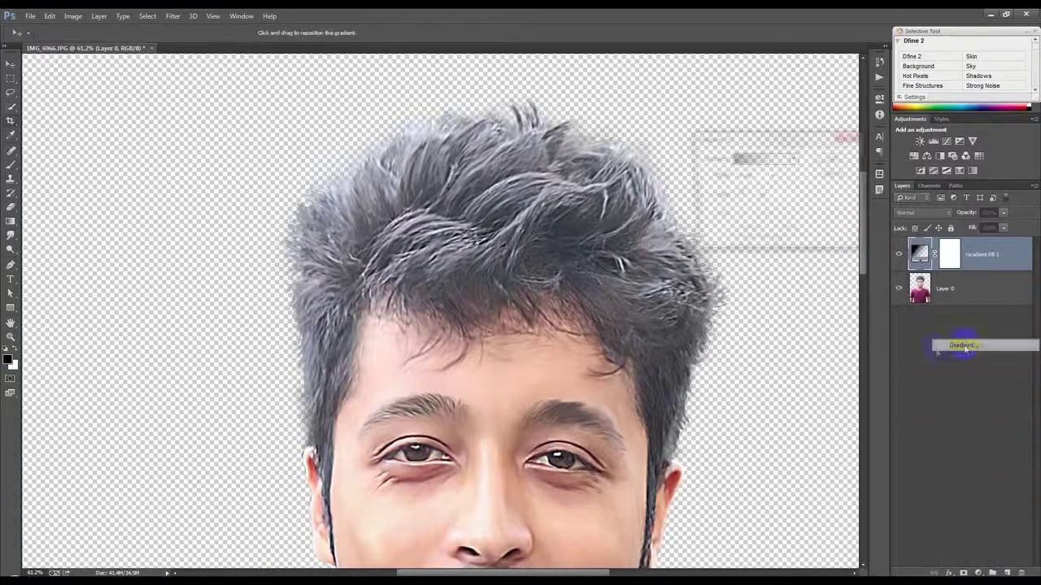
- Fill the gradient layer with the Violet, Orange preset
click(794, 157)
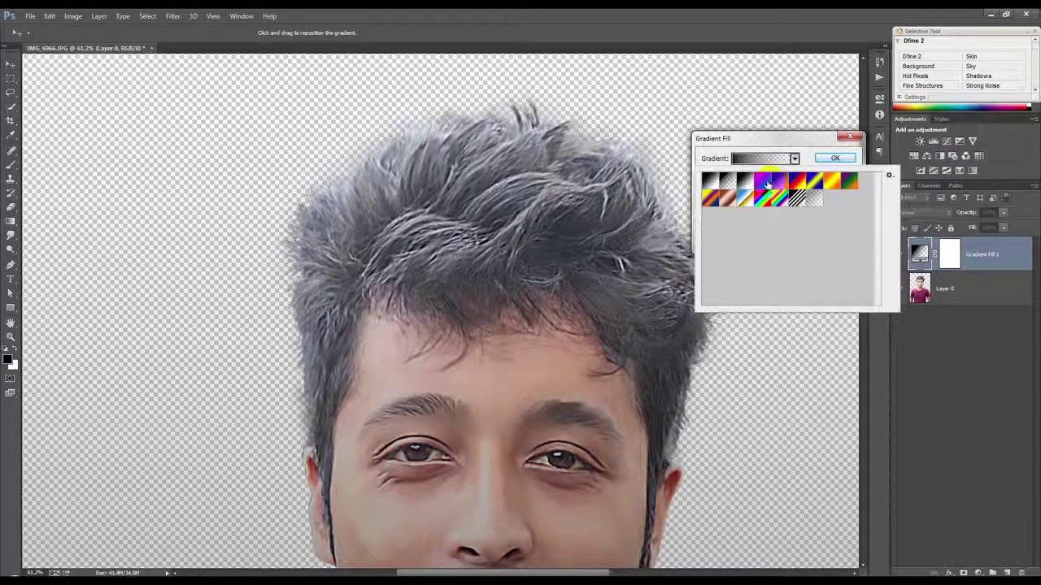
click(778, 183)
click(772, 139)
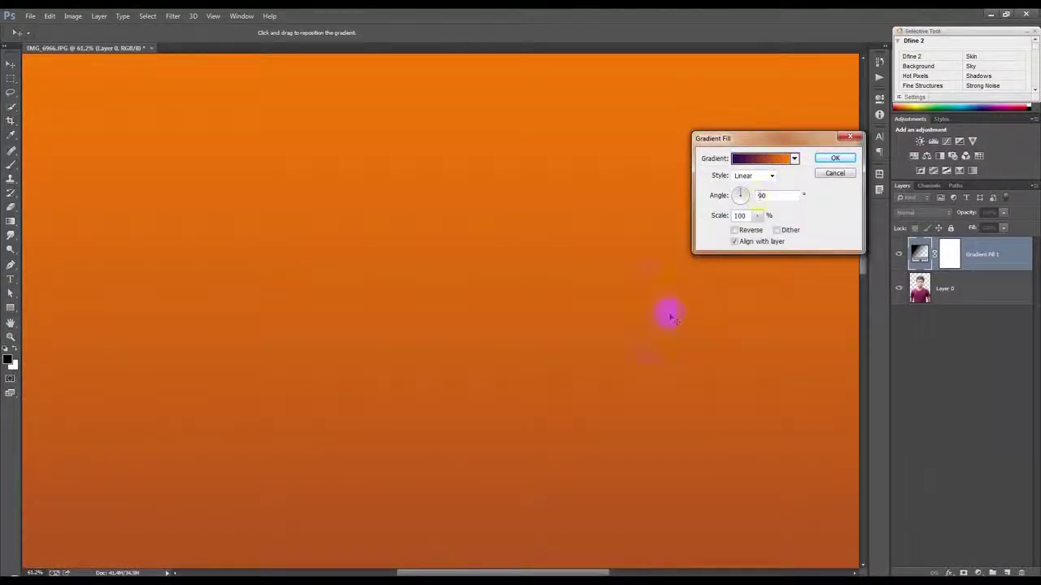
click(835, 158)
key(c)
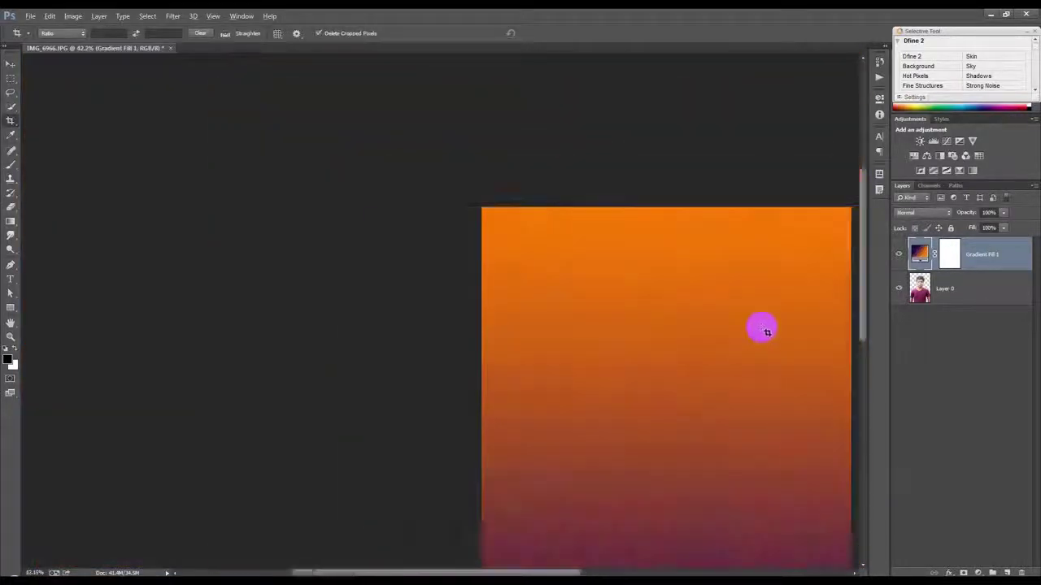
key(ctrl+0)
- Move Gradient Fill 1 below Layer 0 and reopen its gradient colours for editing
drag(983, 254, 979, 309)
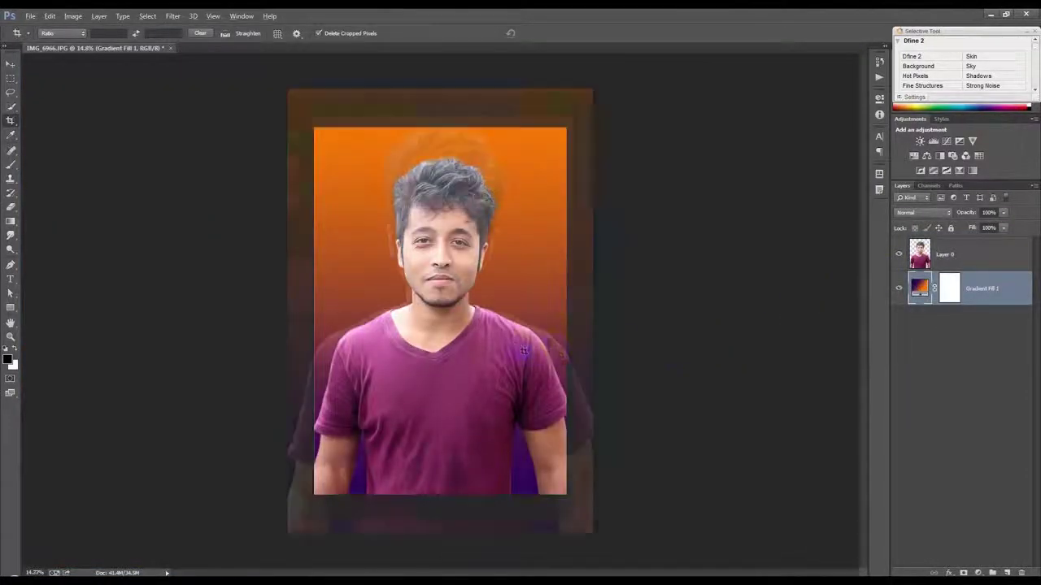
scroll(448, 329, up, 3)
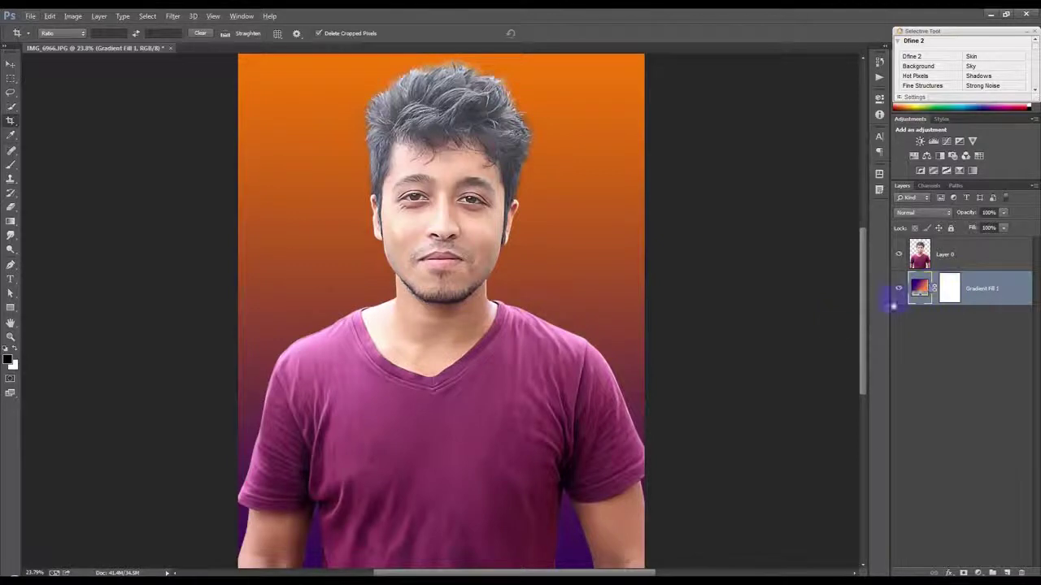
scroll(825, 329, down, 1)
double_click(919, 289)
click(759, 176)
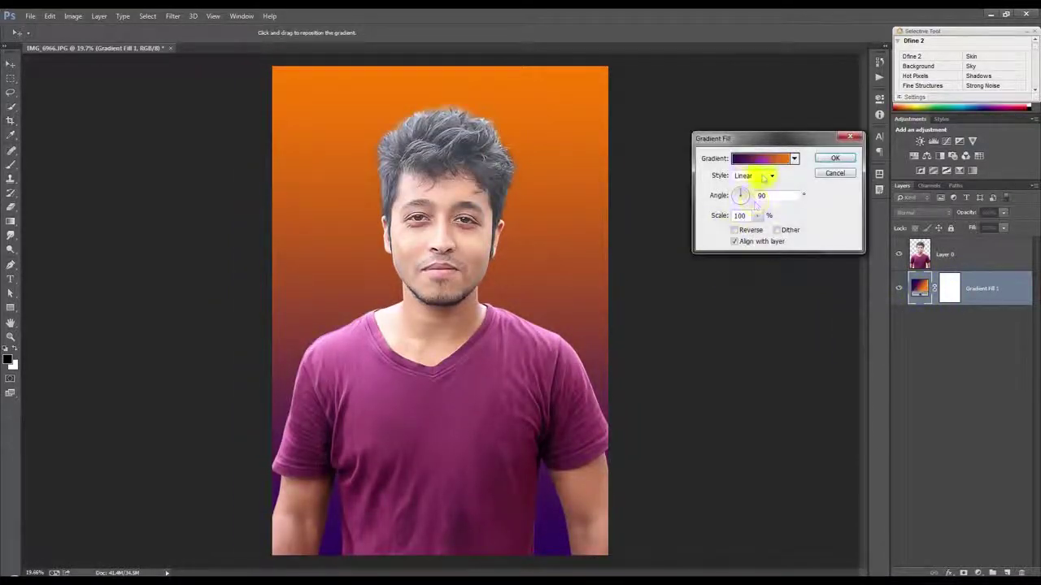
- Set the gradient's first stop to a dark maroon sampled from the shirt
double_click(749, 319)
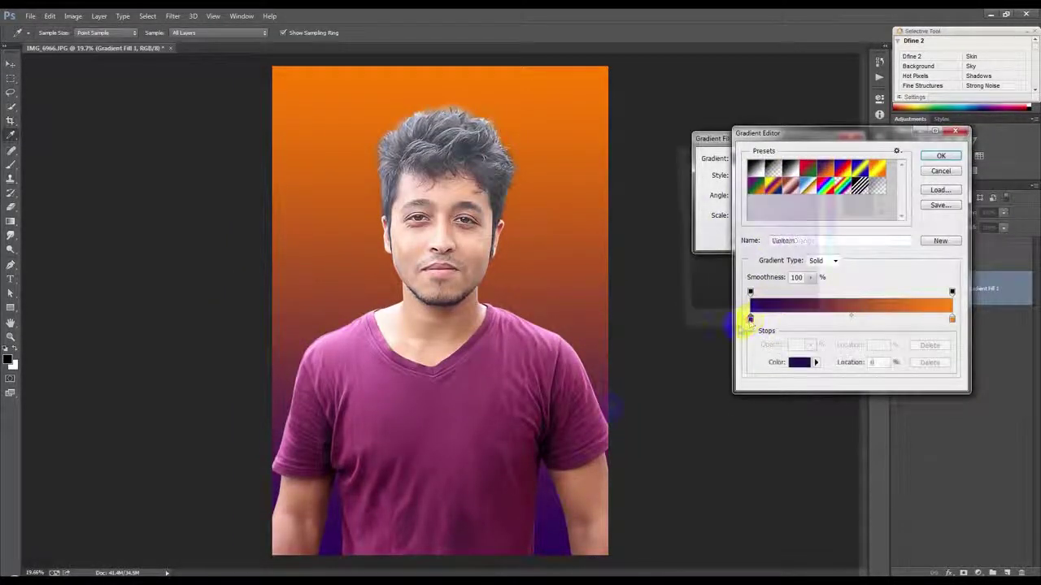
click(498, 543)
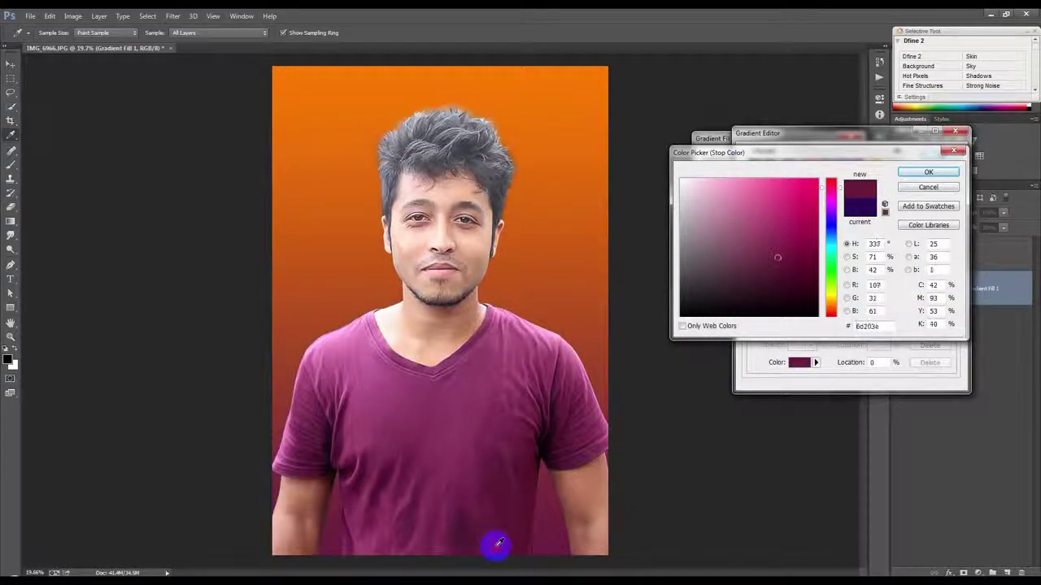
click(330, 467)
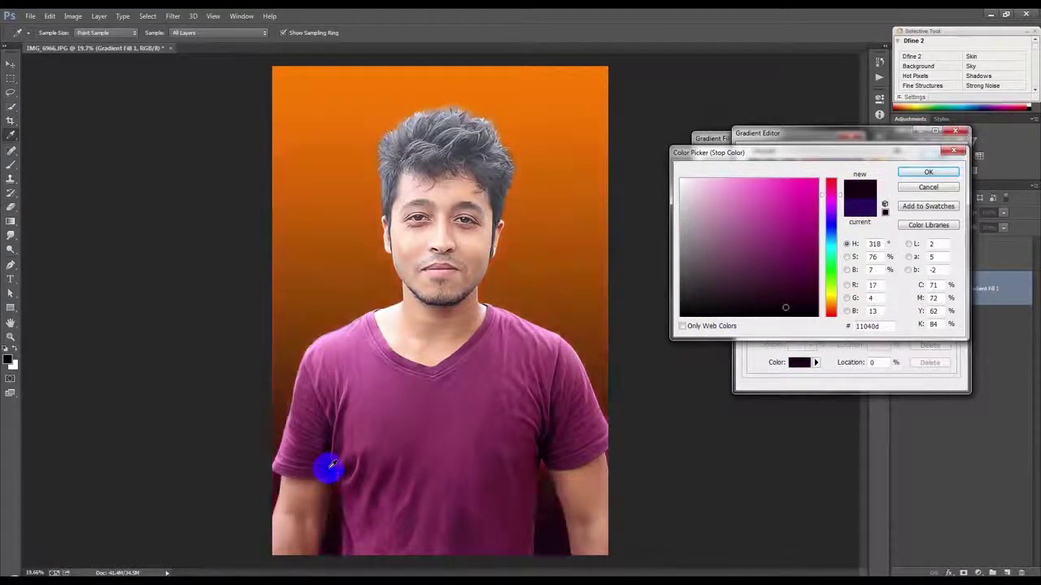
click(352, 525)
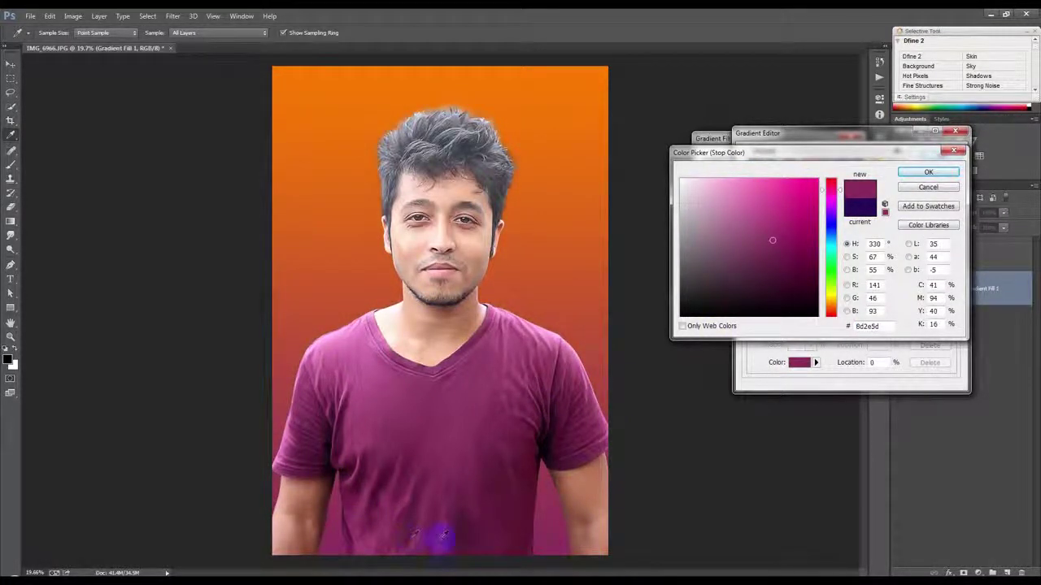
click(471, 546)
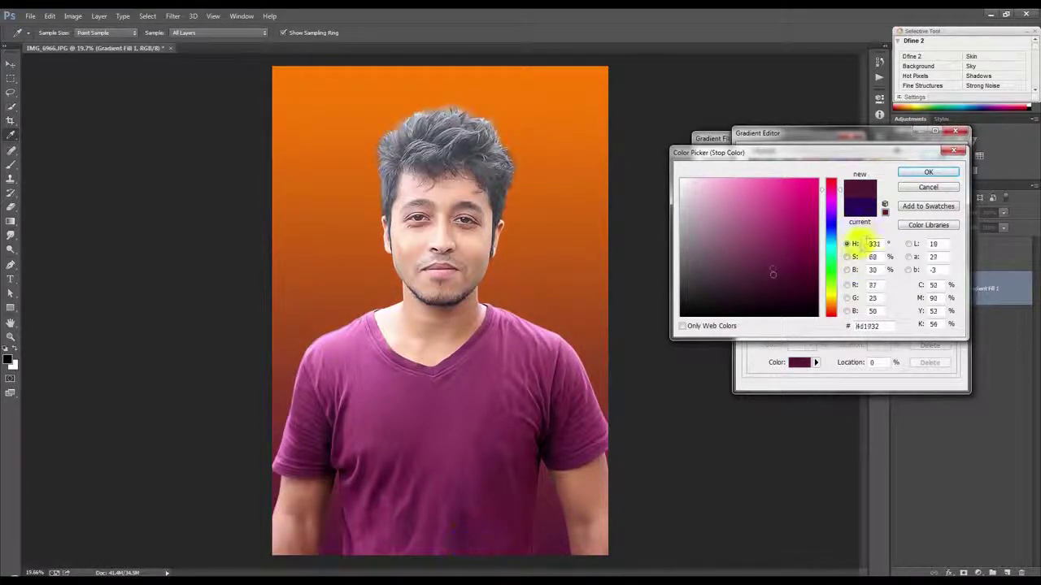
click(927, 172)
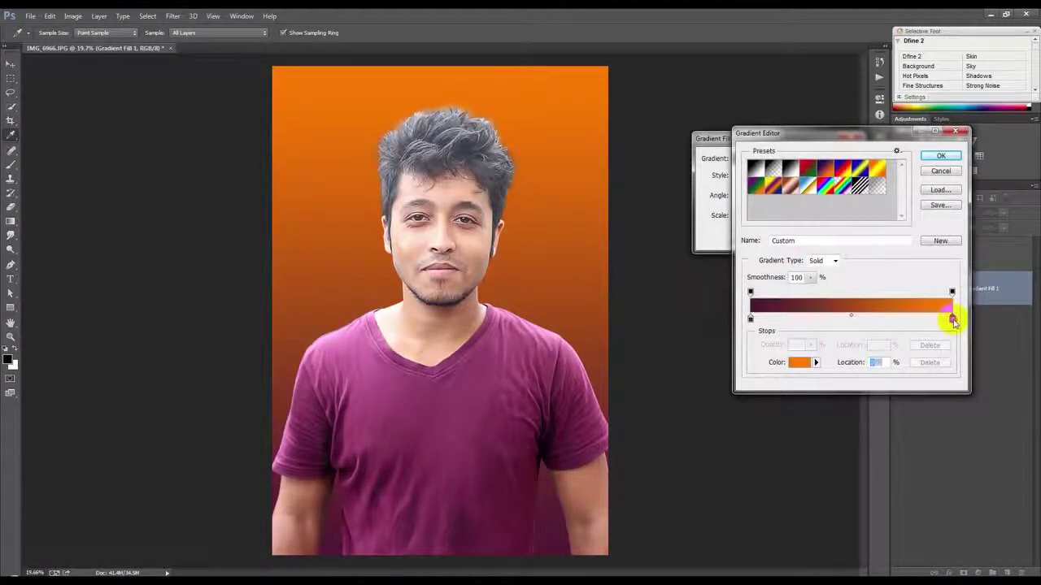
- Set the orange end stop to the cheek's pale skin tone and apply the gradient
double_click(953, 319)
click(406, 241)
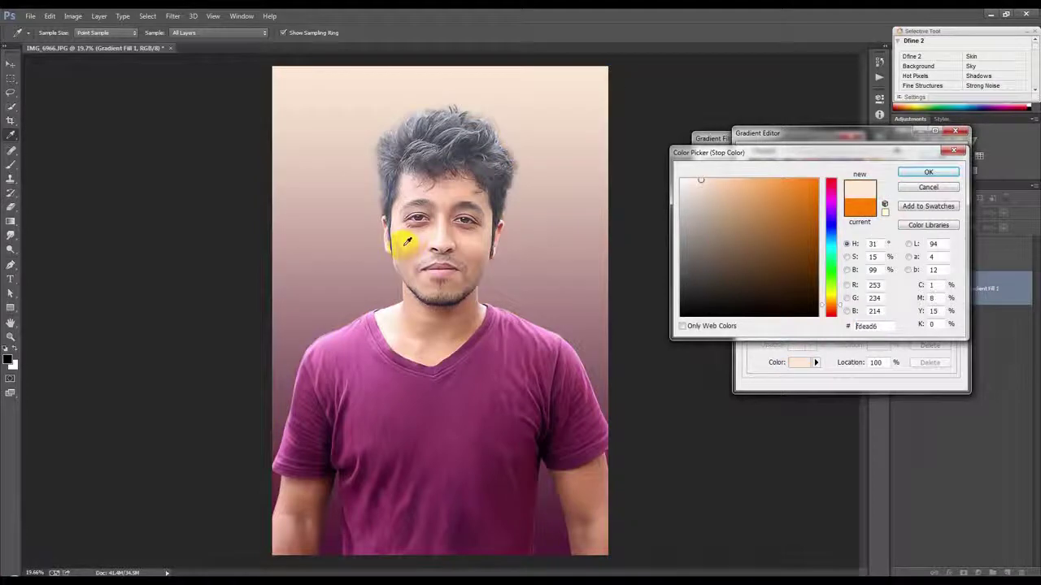
click(925, 172)
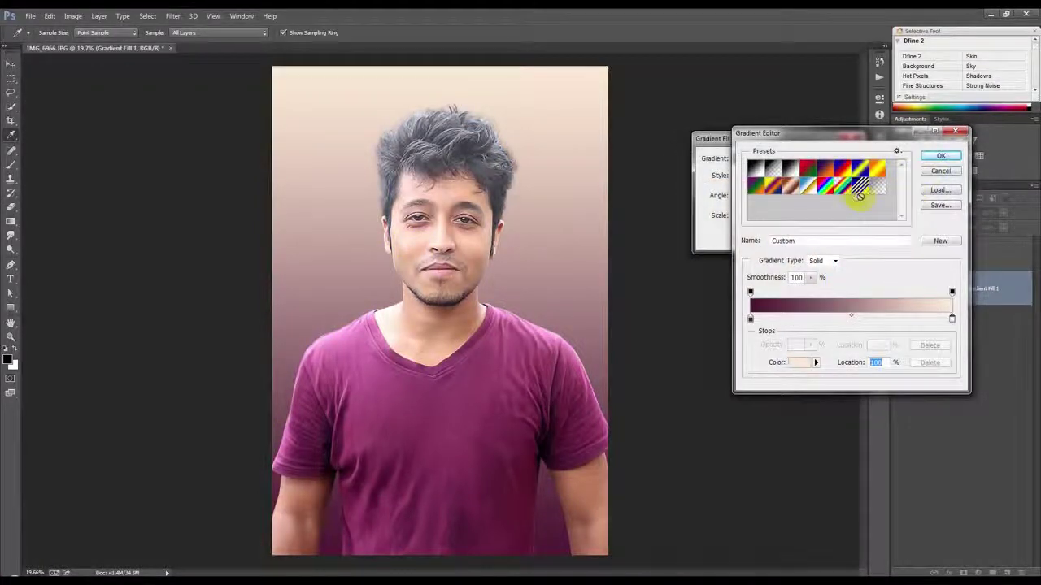
click(939, 155)
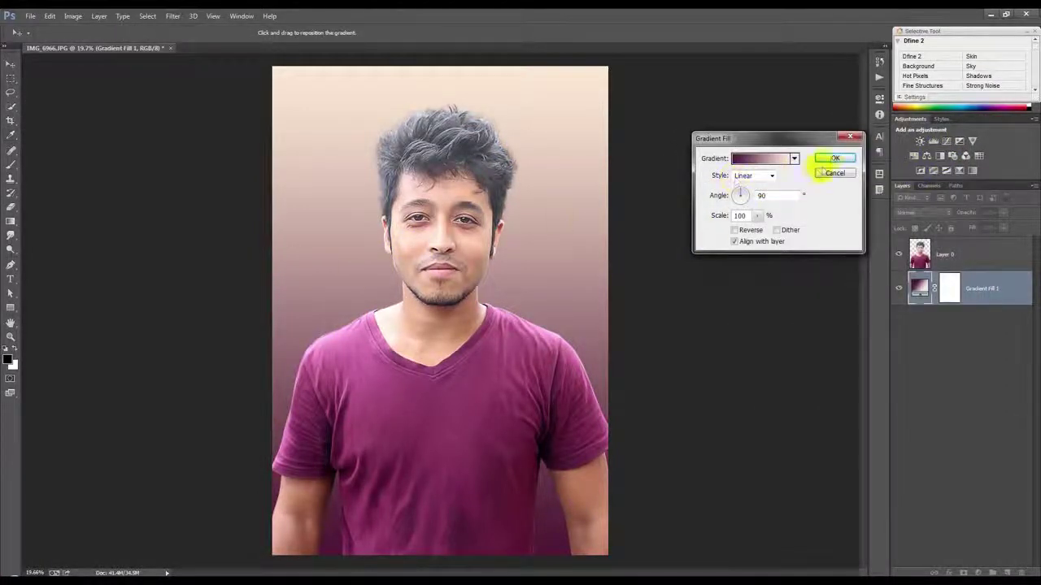
click(832, 156)
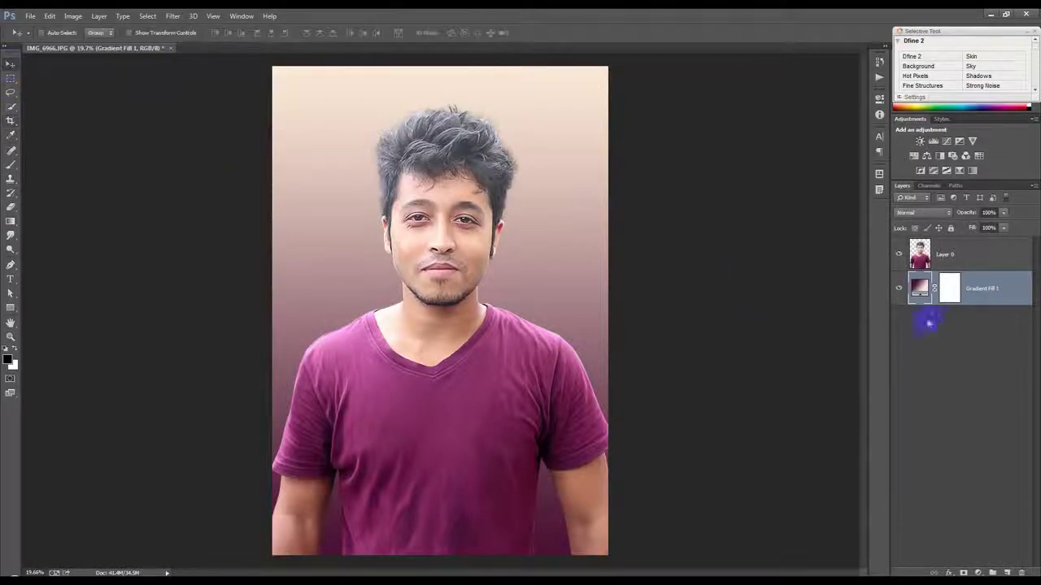
double_click(919, 286)
- Make the gradient radial and reversed, centred behind the head, angle 70.56, scale 120
click(748, 175)
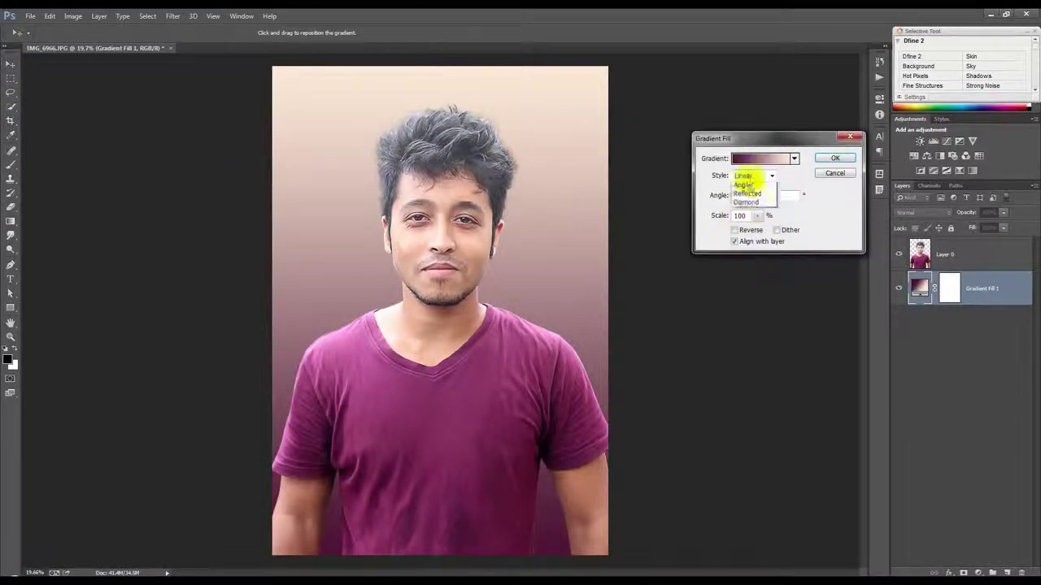
click(743, 196)
click(734, 230)
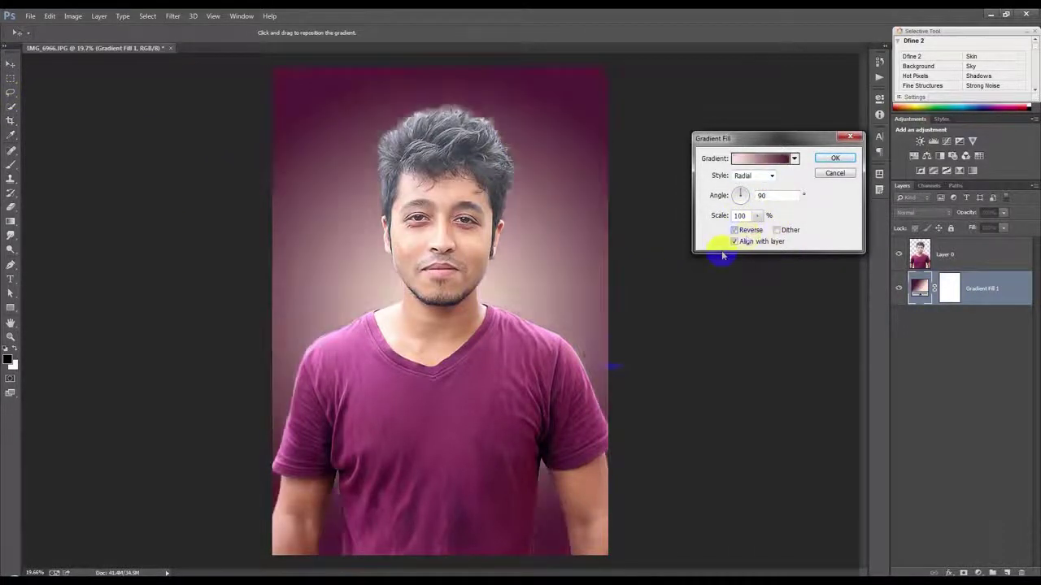
drag(567, 343, 564, 246)
click(758, 196)
mouse_move(740, 195)
mouse_down()
mouse_move(744, 184)
mouse_move(759, 231)
mouse_up()
click(757, 216)
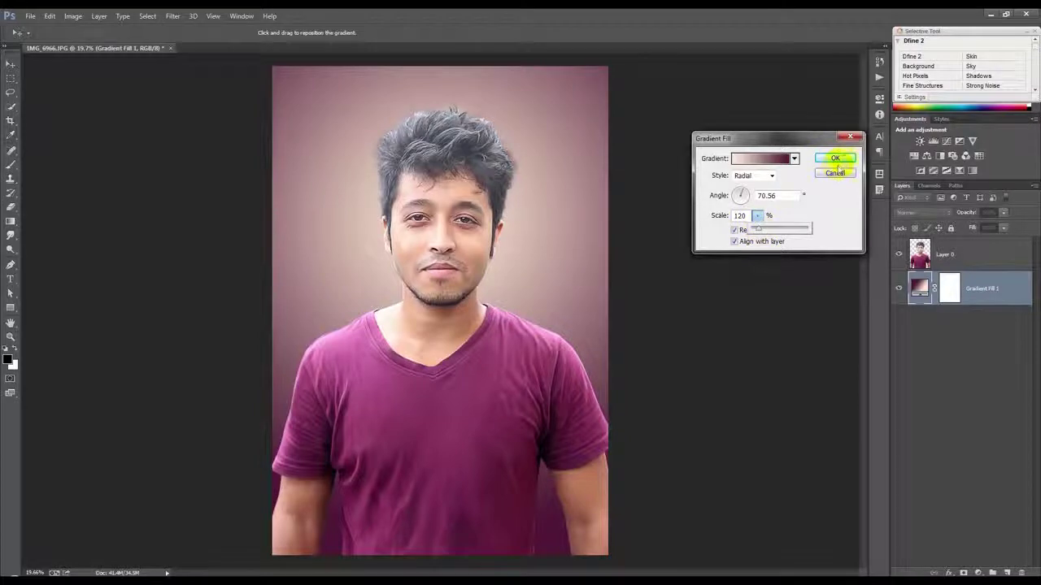
click(835, 159)
click(919, 255)
scroll(377, 147, up, 2)
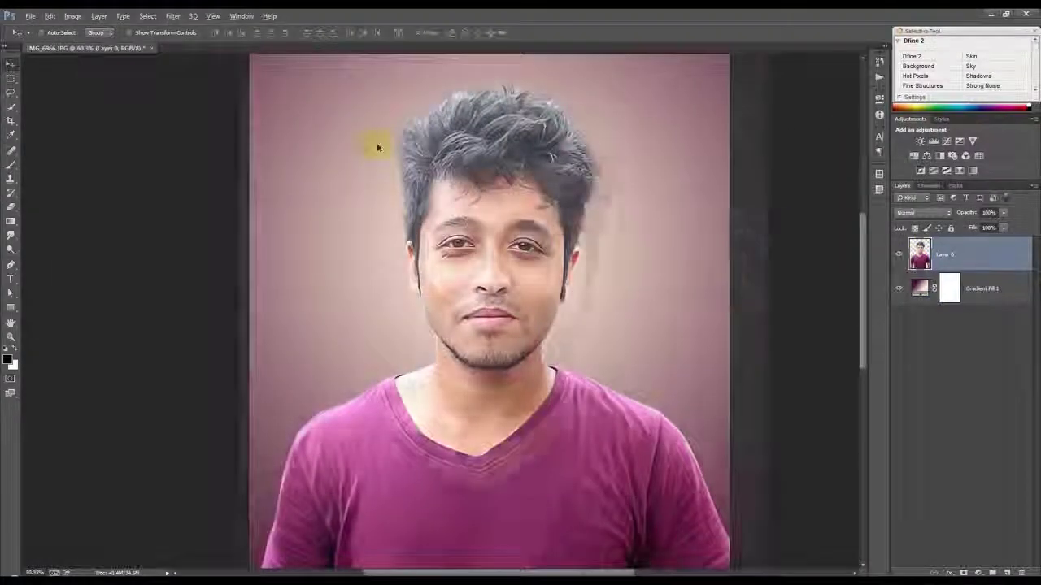
- Select the Smudge tool with a 27 px brush
scroll(377, 147, up, 3)
scroll(430, 168, up, 2)
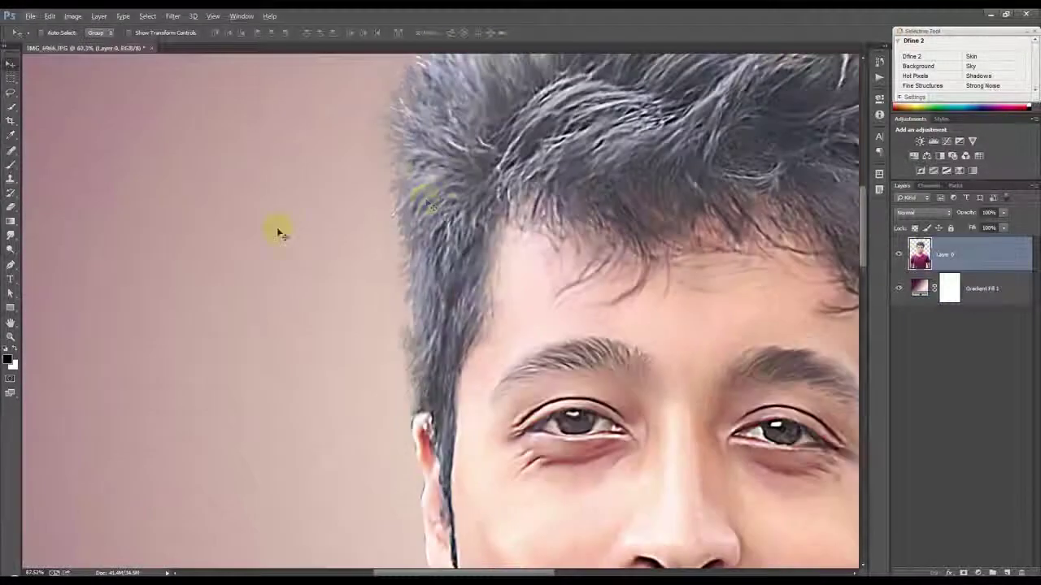
click(11, 236)
right_click(316, 330)
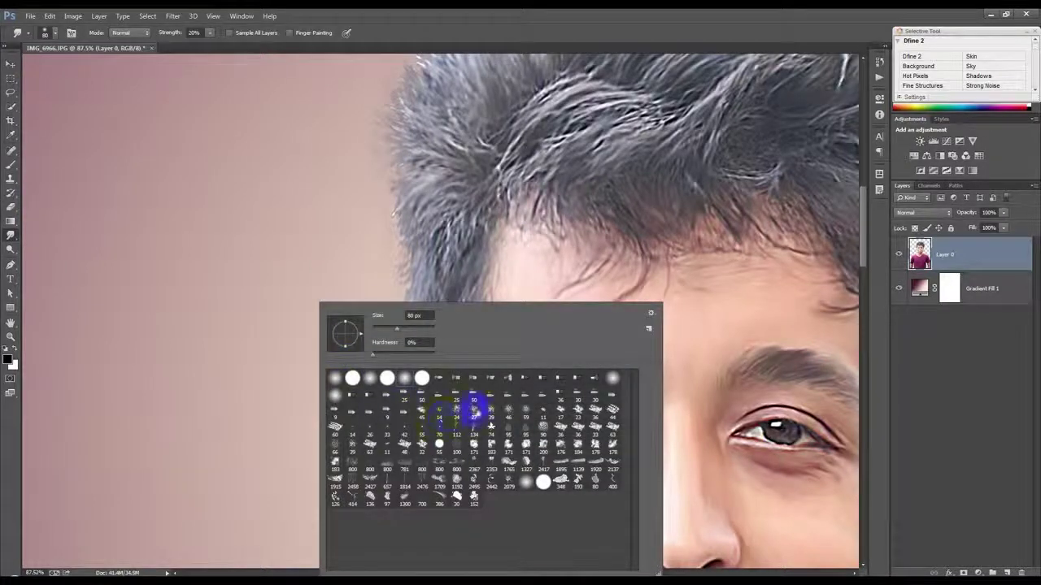
click(424, 329)
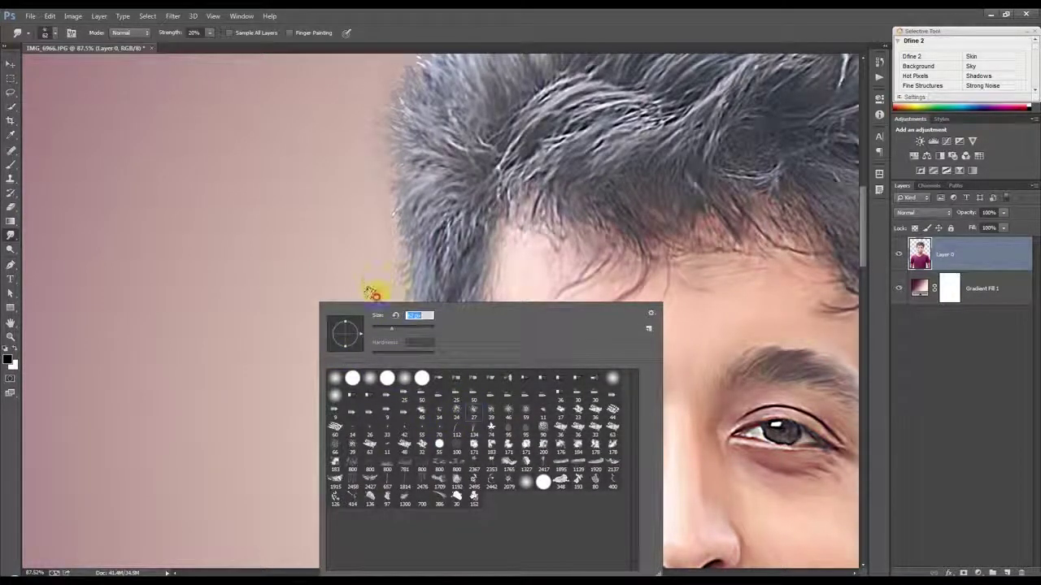
click(382, 282)
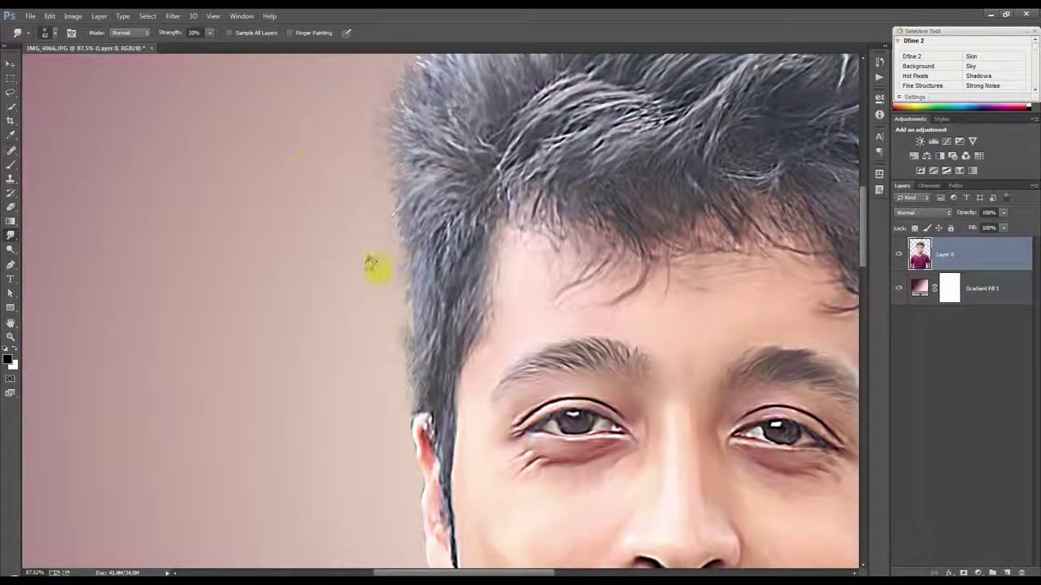
- Smudge the left and upper-left hair edges into the background at 30% strength
click(387, 348)
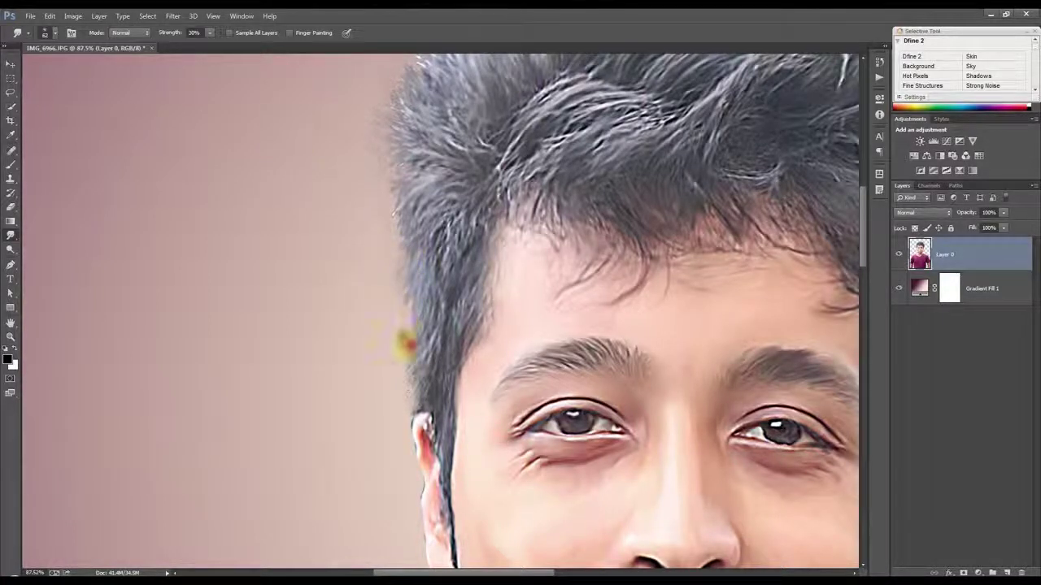
mouse_move(388, 360)
mouse_down()
mouse_move(404, 316)
mouse_move(406, 373)
mouse_up()
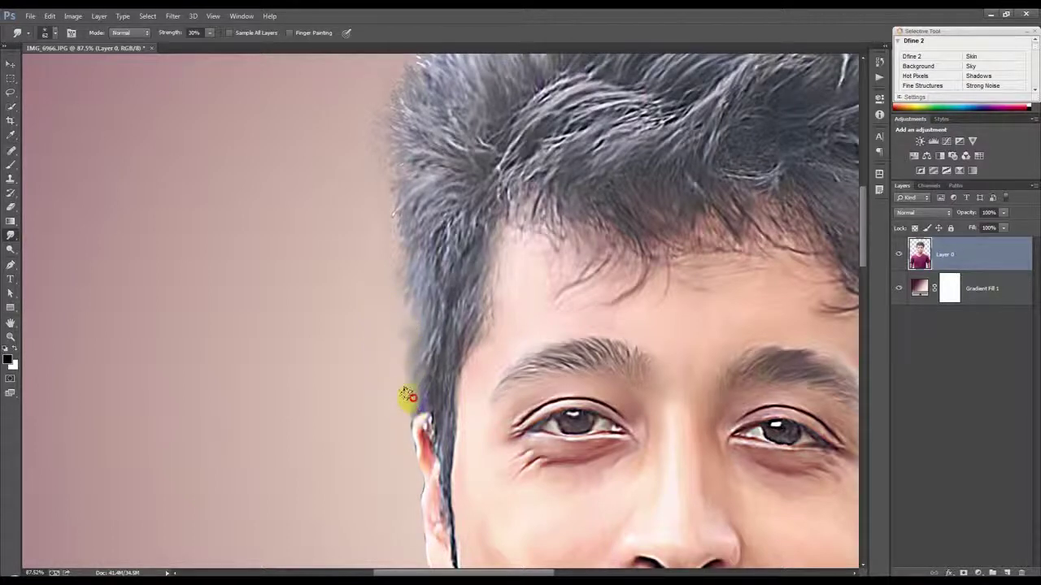
scroll(399, 355, up, 2)
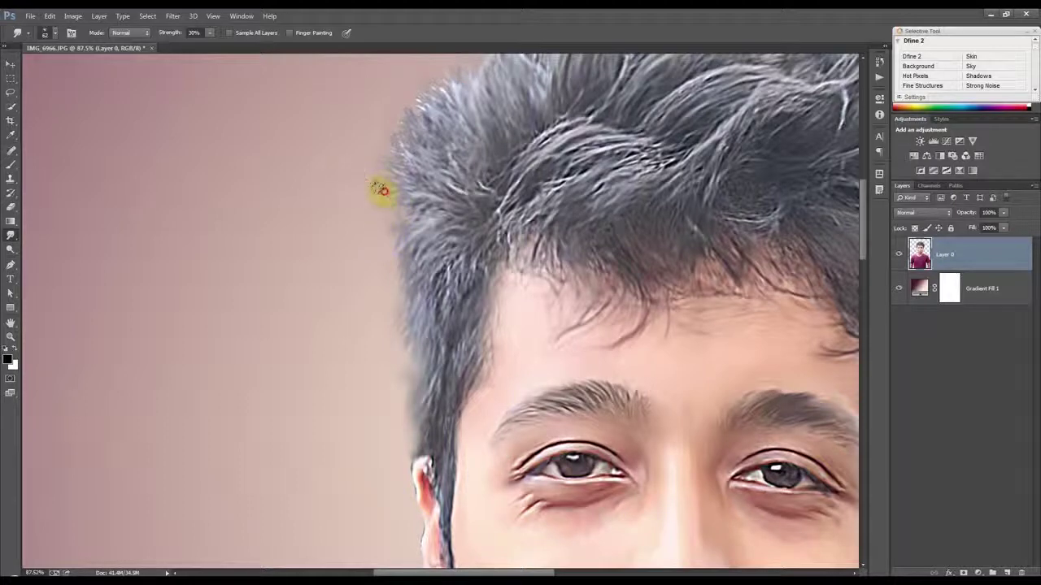
drag(355, 157, 381, 140)
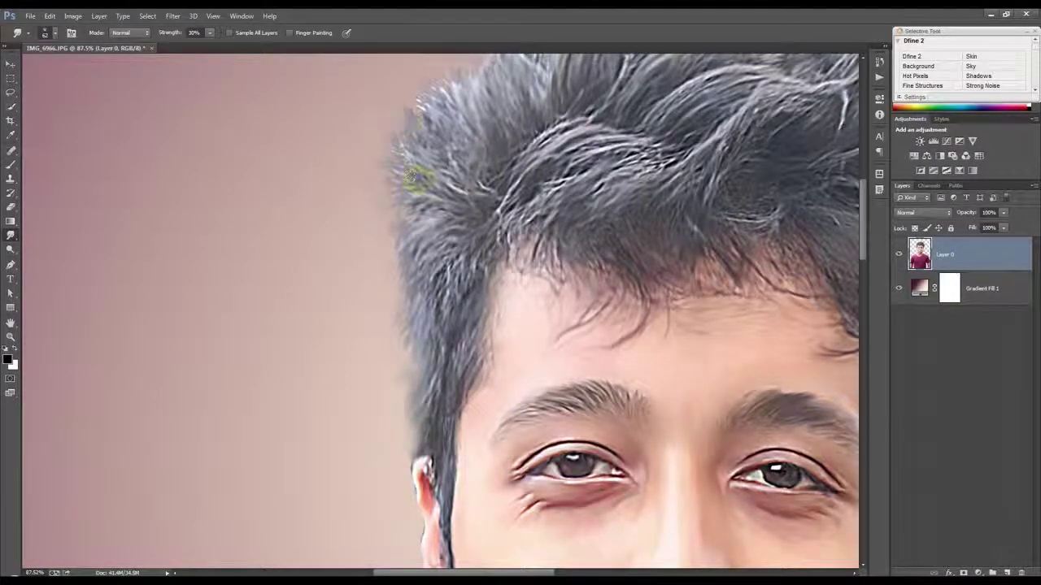
scroll(367, 309, up, 1)
scroll(421, 228, up, 1)
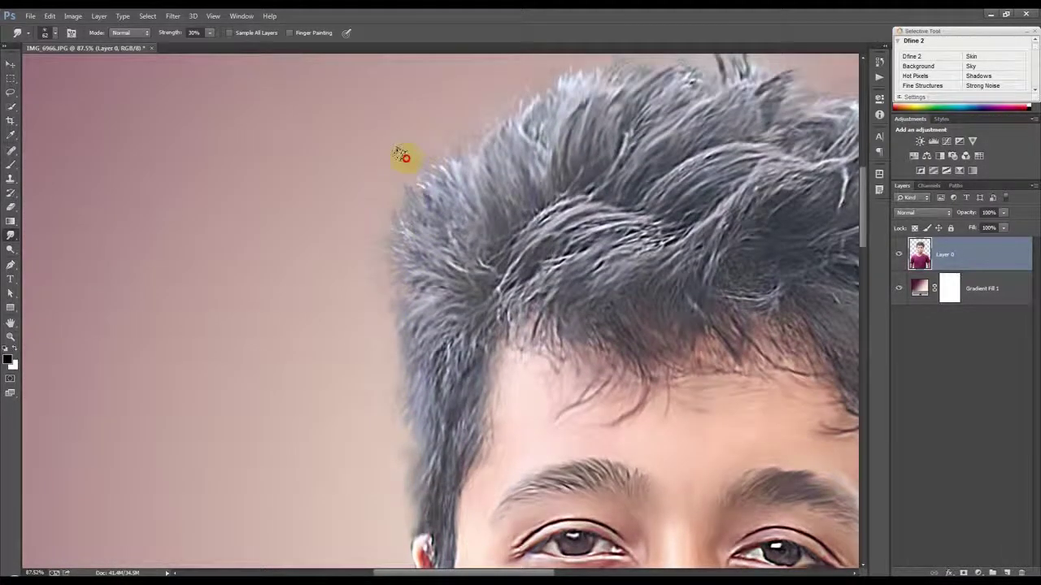
drag(423, 163, 452, 146)
- Smudge strands along the top of the hair into the background
scroll(448, 198, up, 1)
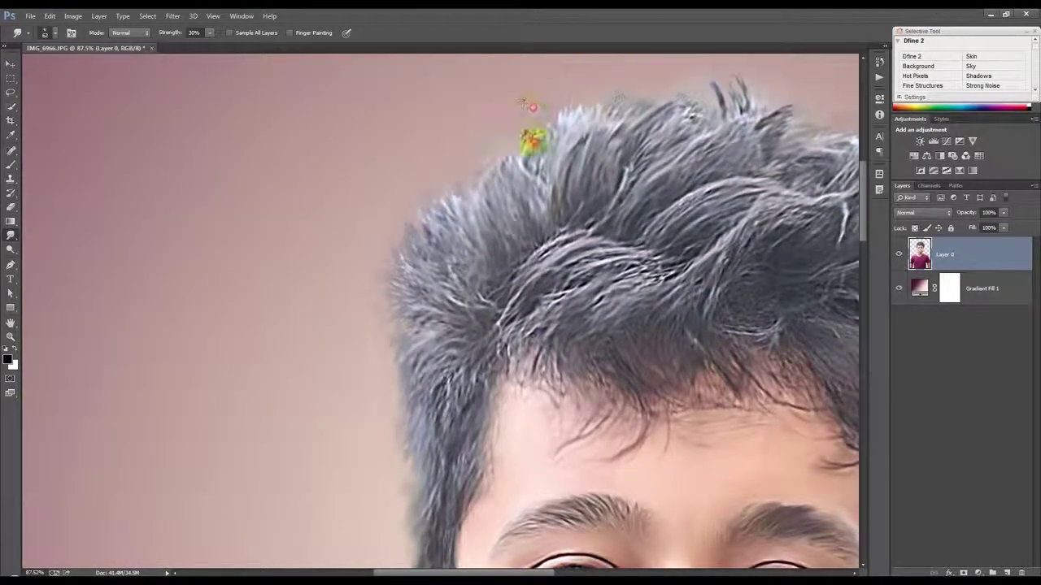
drag(582, 79, 615, 88)
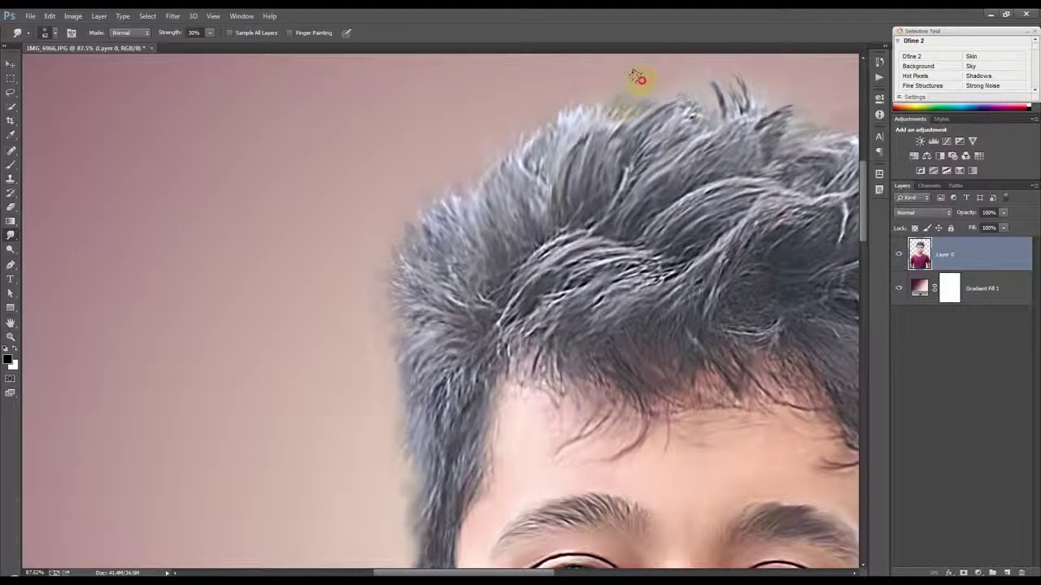
scroll(703, 126, up, 1)
drag(704, 133, 768, 126)
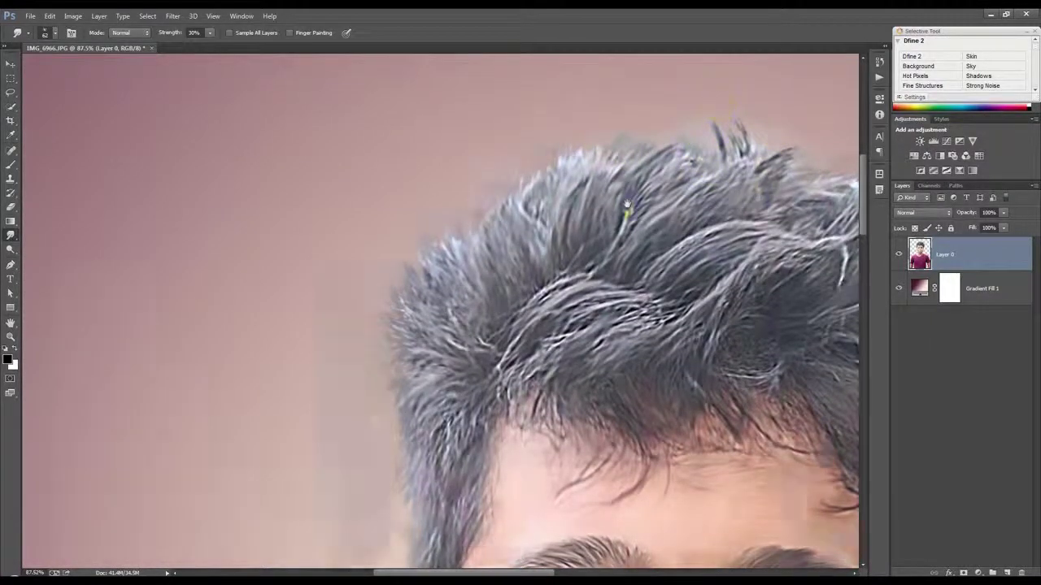
scroll(627, 203, right, 5)
drag(473, 144, 462, 161)
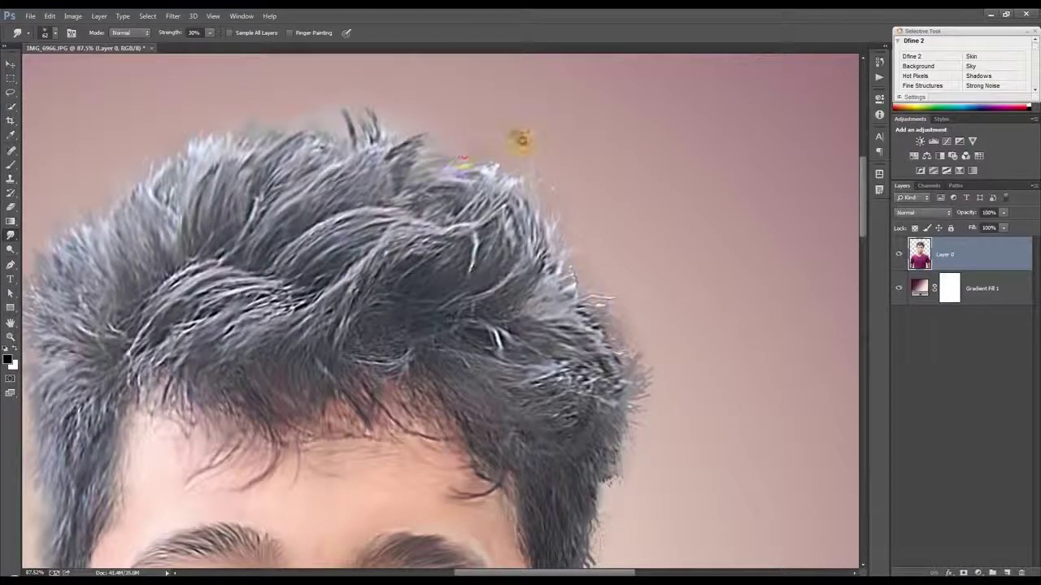
- Smear the right hair edge around the ear, then fit the photo in view
mouse_move(596, 252)
mouse_down()
mouse_move(617, 265)
mouse_move(623, 292)
mouse_move(604, 323)
mouse_up()
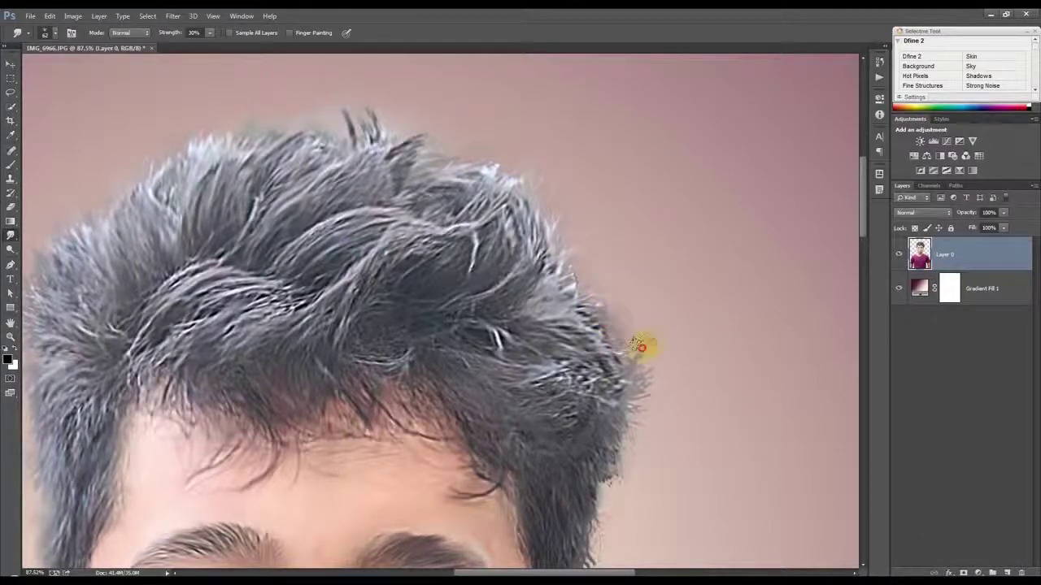
scroll(651, 243, down, 3)
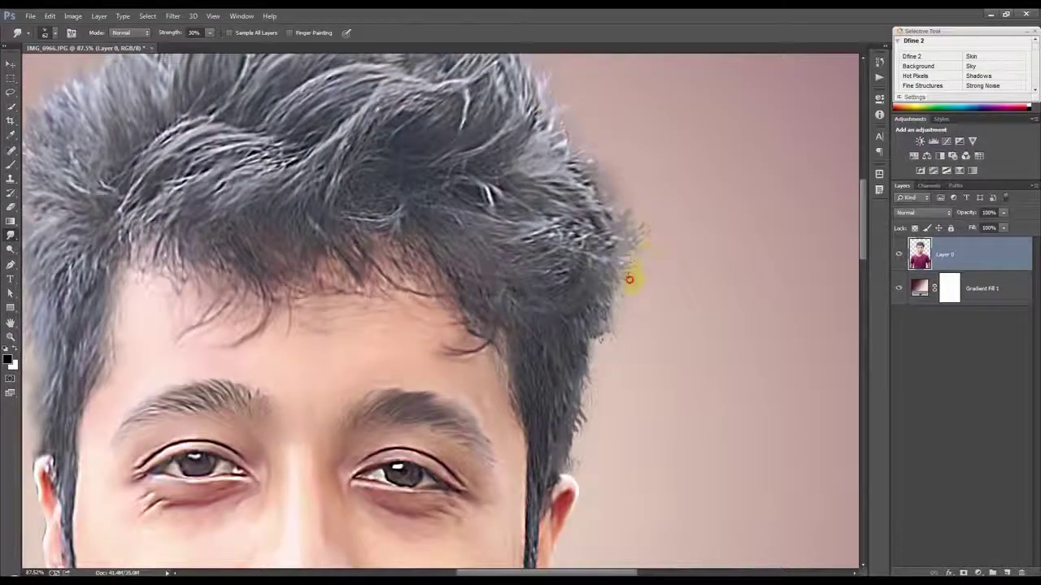
mouse_move(627, 284)
mouse_down()
mouse_move(605, 321)
mouse_move(616, 372)
mouse_move(600, 360)
mouse_move(587, 390)
mouse_move(591, 447)
mouse_move(580, 470)
mouse_up()
drag(594, 433, 626, 224)
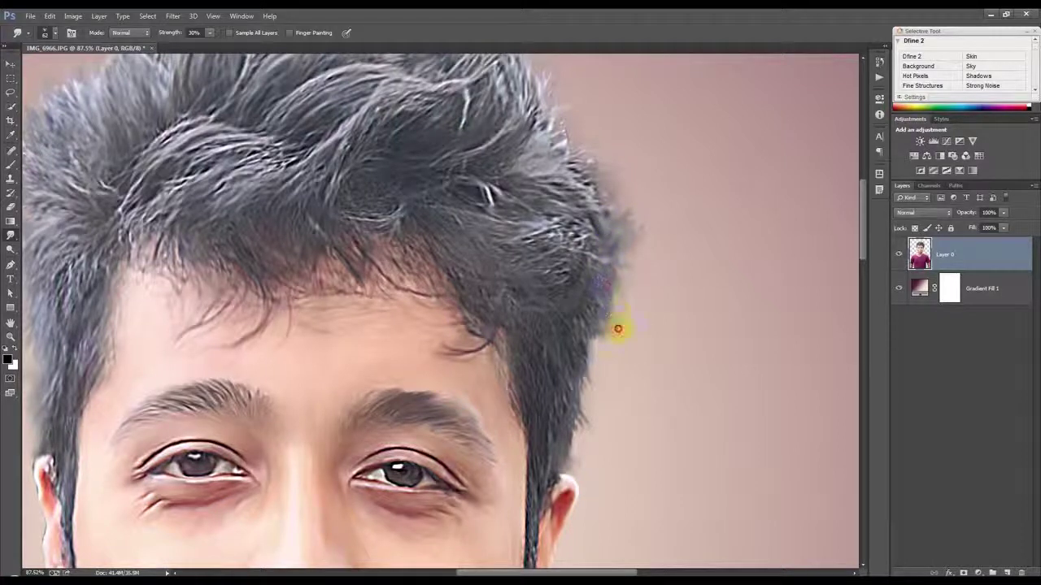
mouse_move(594, 368)
mouse_down()
mouse_move(607, 399)
mouse_move(585, 435)
mouse_move(599, 477)
mouse_move(577, 462)
mouse_up()
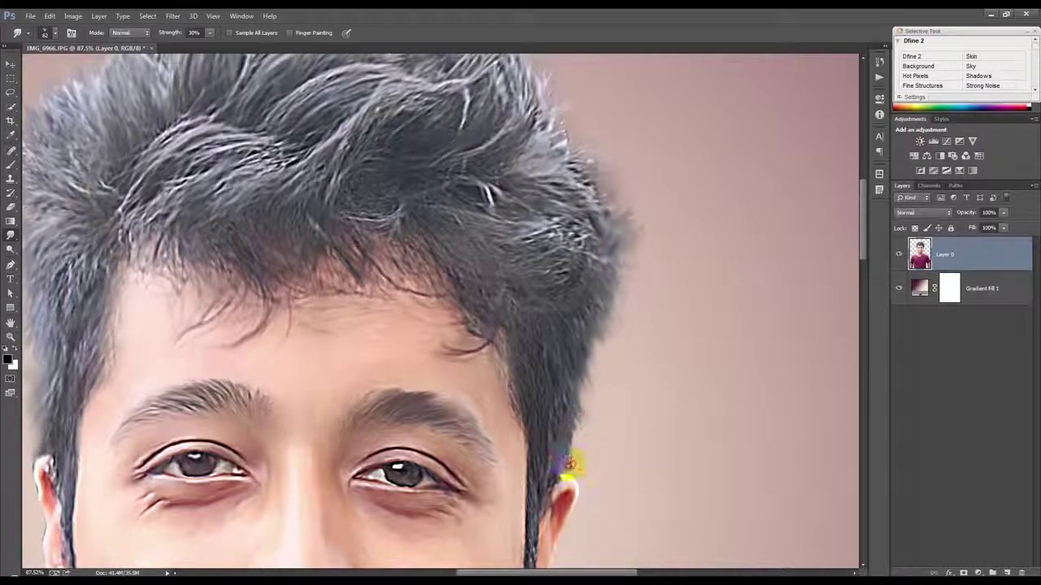
scroll(583, 346, up, 5)
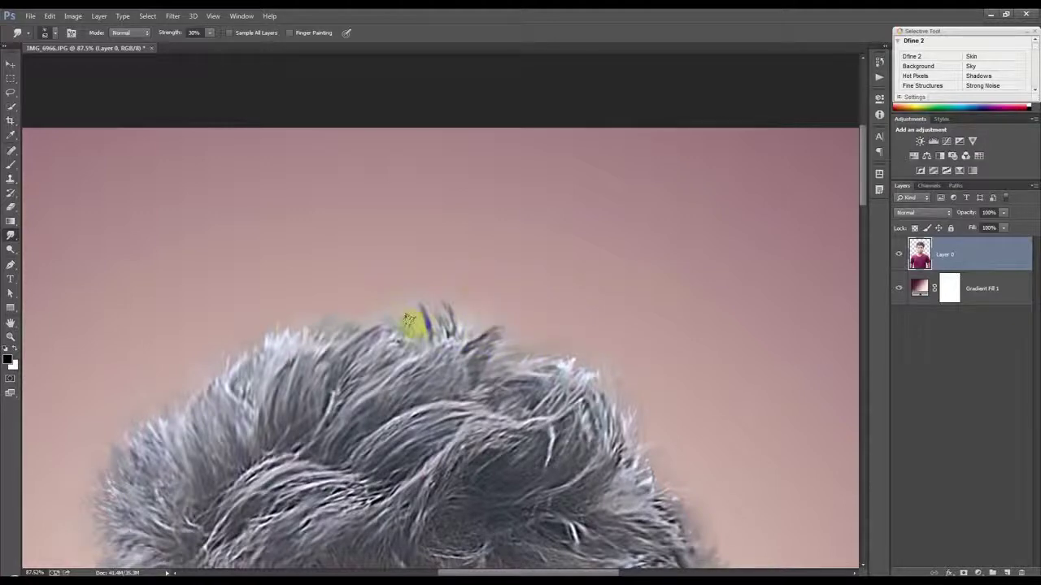
scroll(390, 349, down, 5)
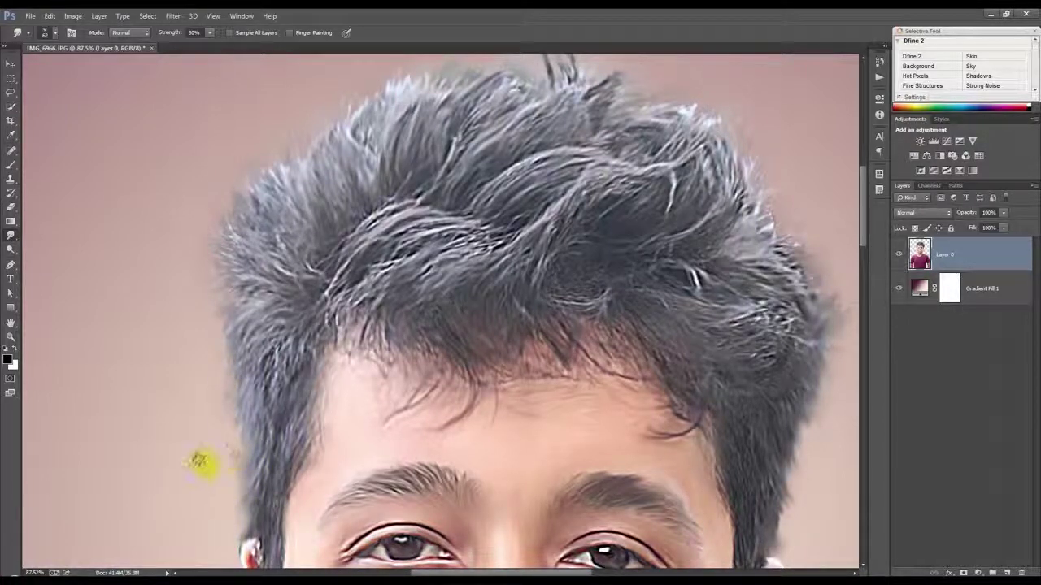
key(ctrl+0)
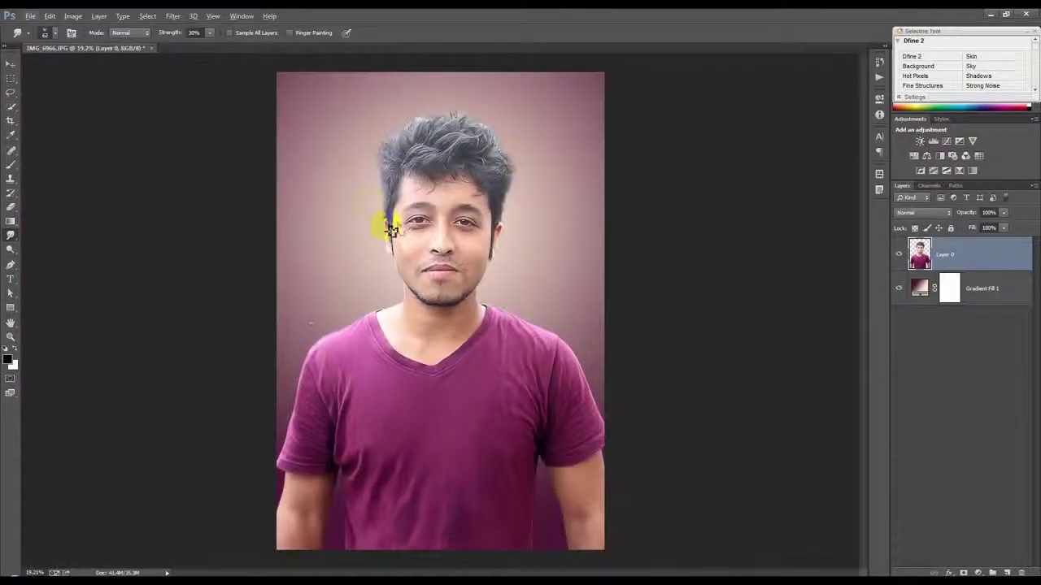
scroll(431, 177, up, 3)
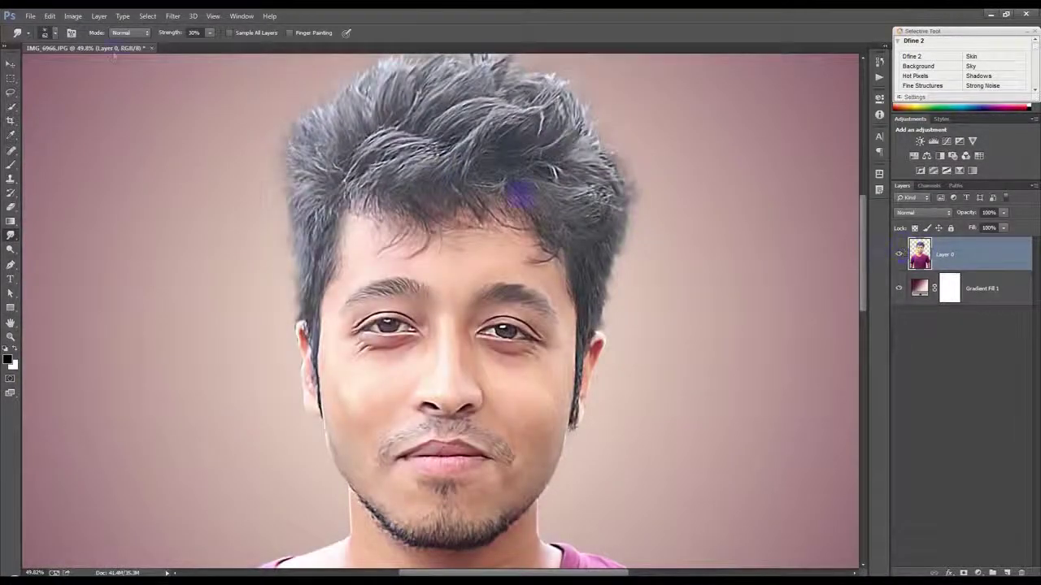
- Apply Unsharp Mask with a raised Amount, 3.0 px Radius and Threshold 0
click(172, 16)
mouse_move(236, 197)
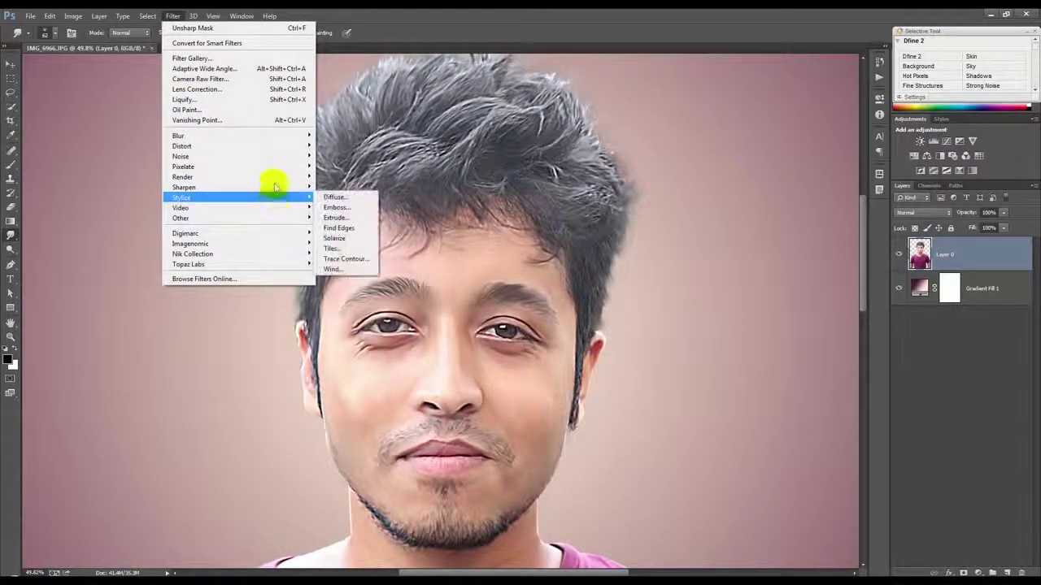
click(344, 238)
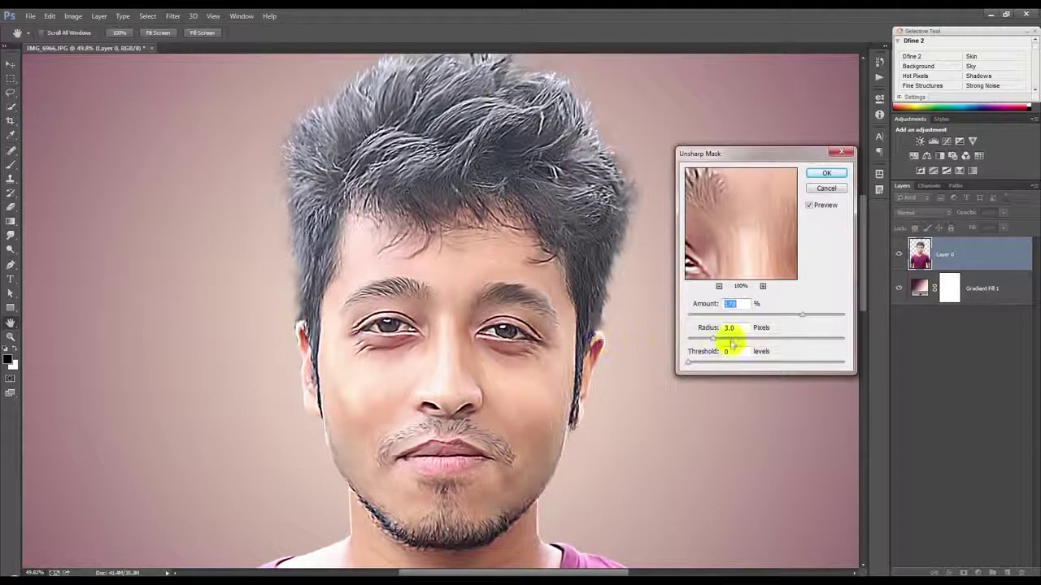
drag(802, 315, 815, 317)
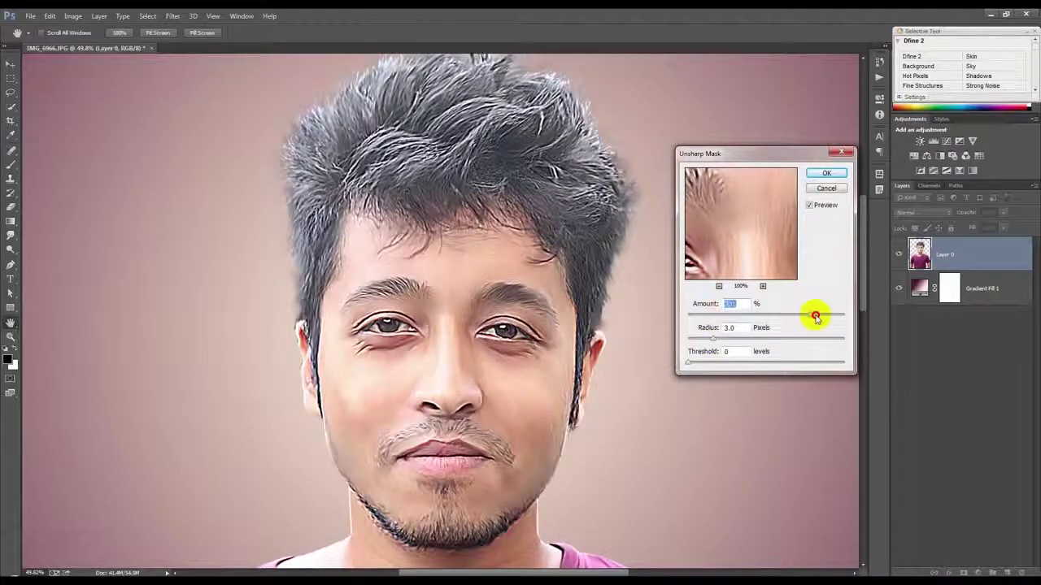
click(826, 173)
key(r)
scroll(645, 302, down, 1)
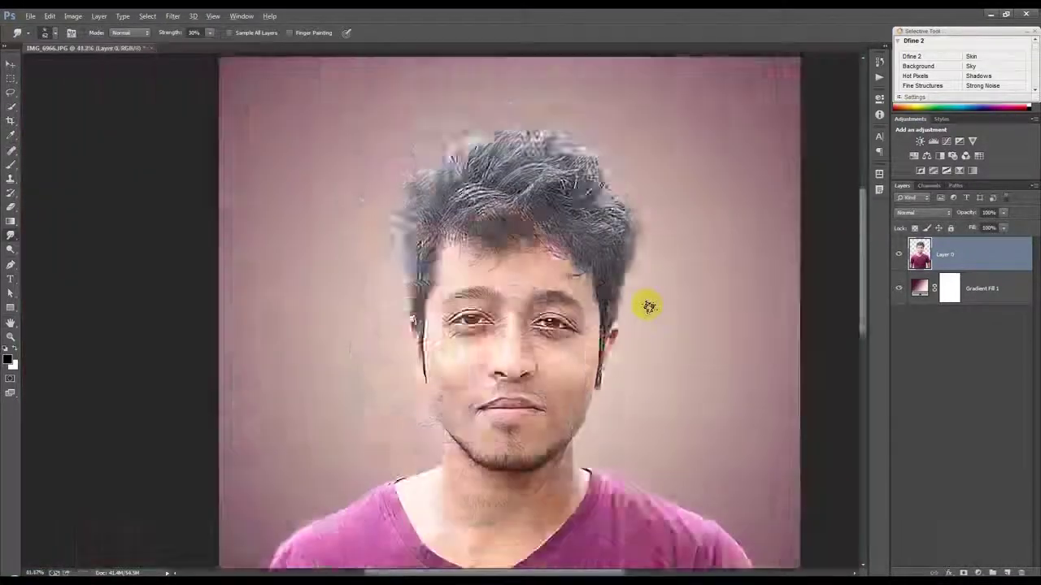
- Zoom in and smudge the lower edge of the left ear
scroll(636, 316, down, 2)
scroll(454, 320, up, 1)
scroll(429, 233, up, 3)
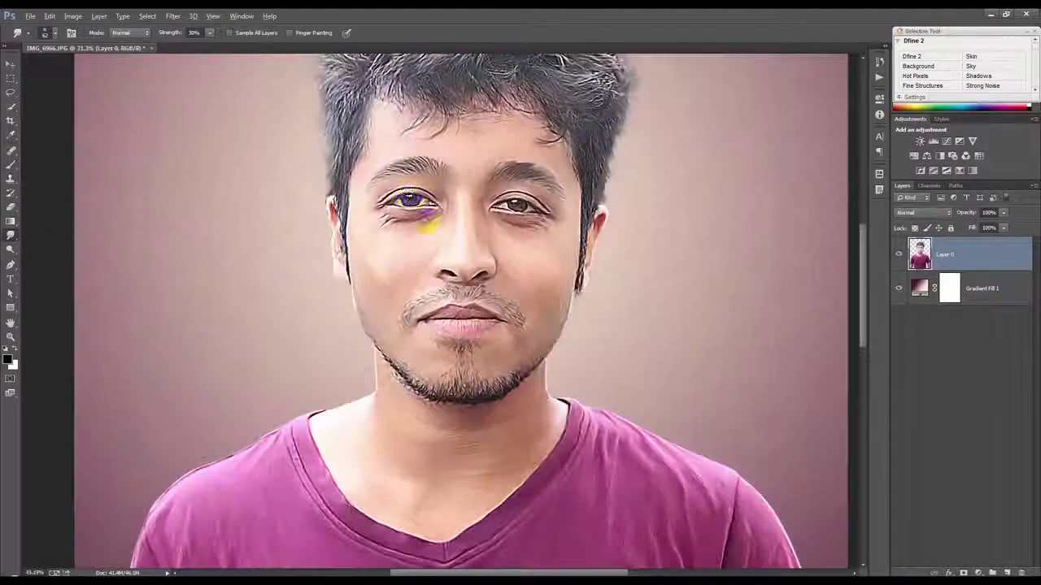
scroll(429, 232, up, 3)
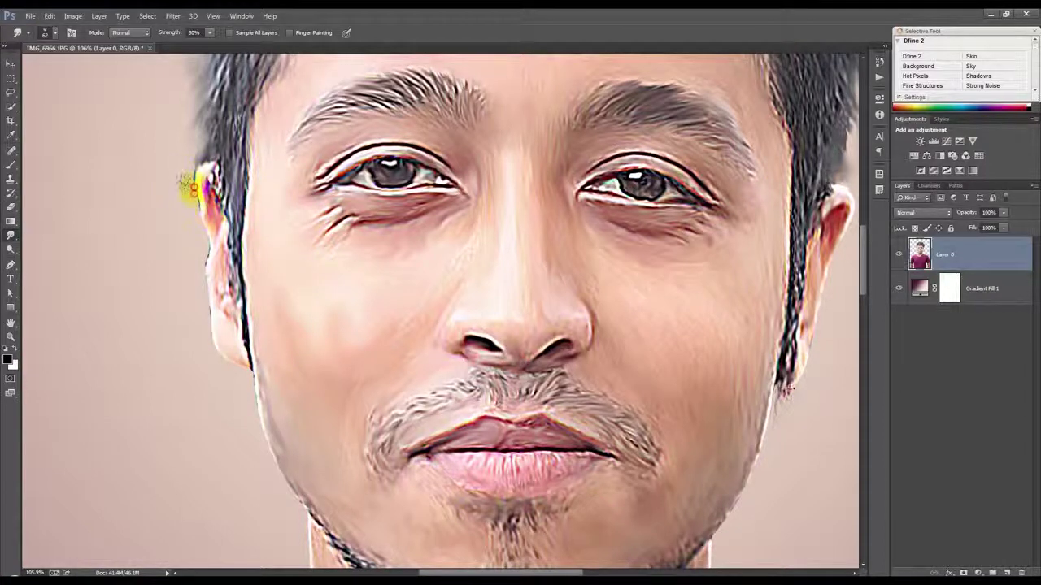
click(206, 238)
drag(206, 243, 242, 373)
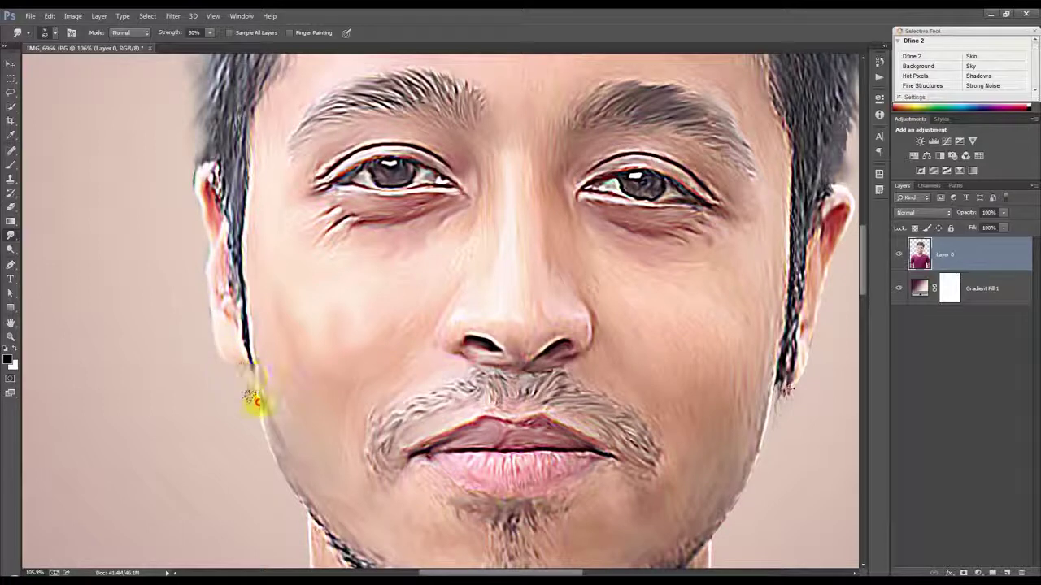
- Smudge down the left cheek edge, the chin and jaw skin, and the lip edge
scroll(268, 357, down, 2)
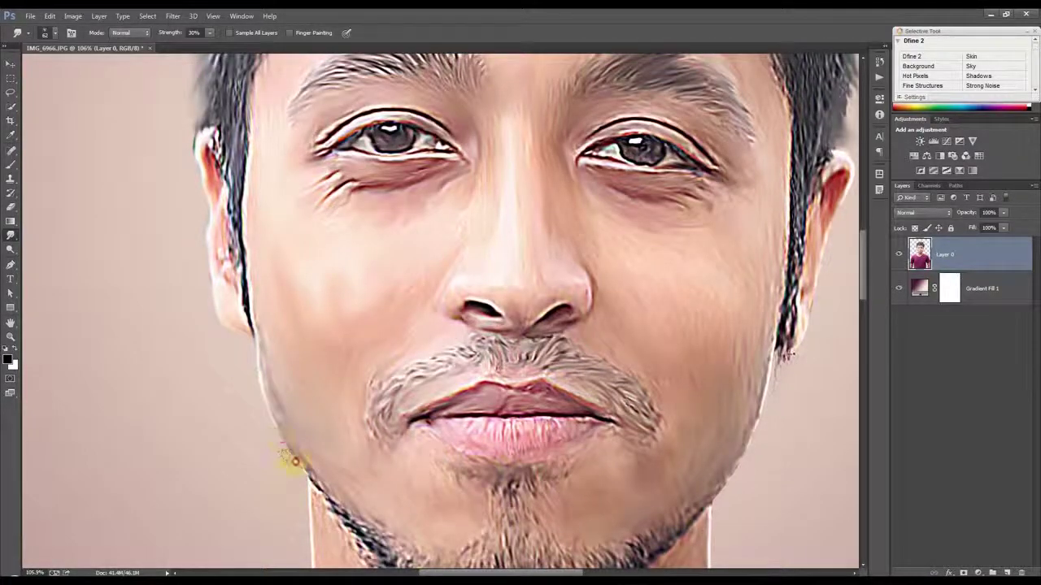
right_click(324, 365)
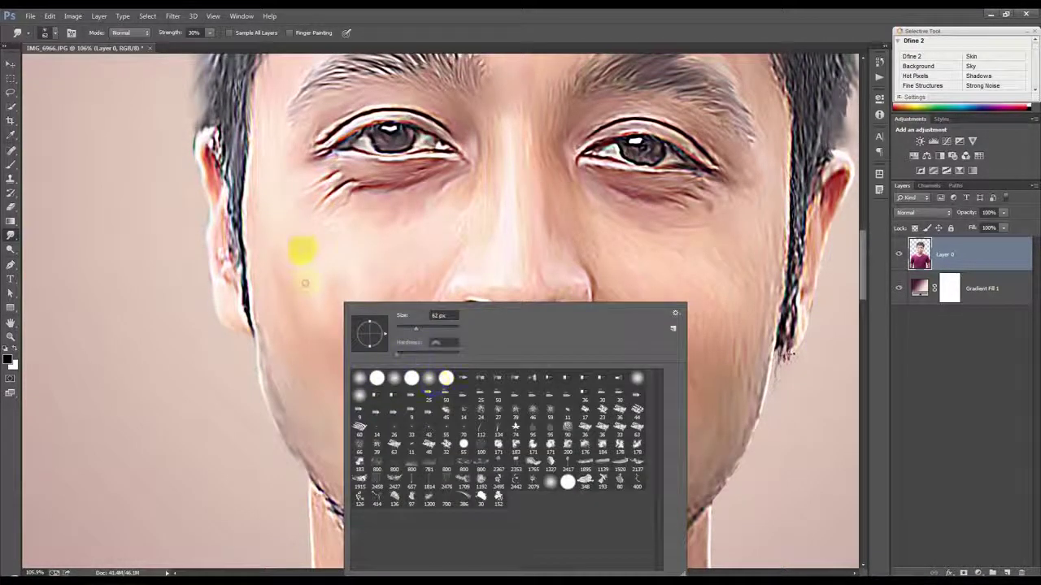
click(302, 249)
mouse_move(279, 258)
mouse_down()
mouse_move(272, 365)
mouse_move(331, 396)
mouse_up()
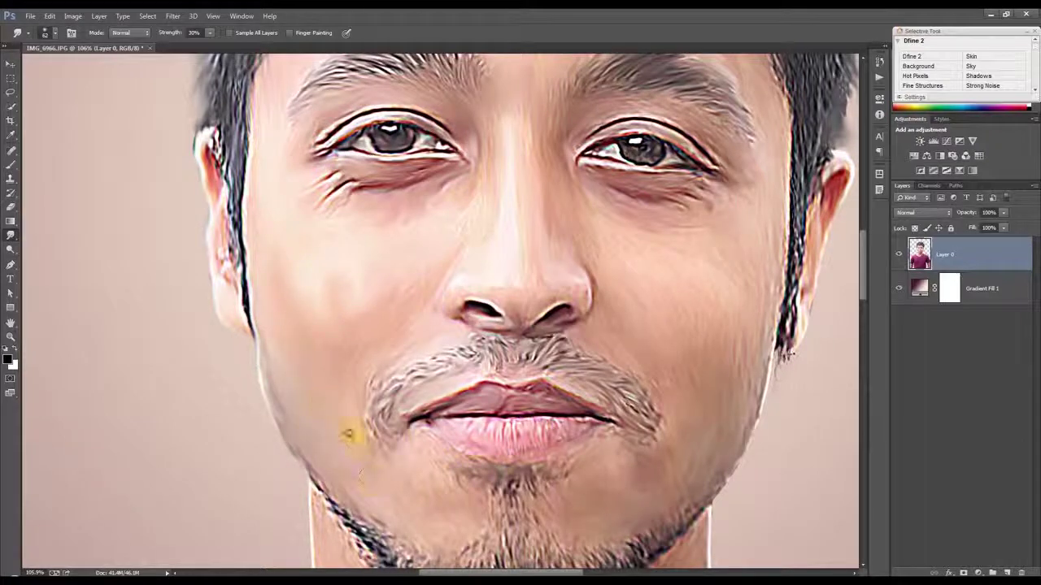
mouse_move(390, 502)
mouse_down()
mouse_move(371, 494)
mouse_move(418, 479)
mouse_move(407, 457)
mouse_move(378, 470)
mouse_move(434, 493)
mouse_move(466, 528)
mouse_move(435, 452)
mouse_move(452, 425)
mouse_move(495, 429)
mouse_move(487, 435)
mouse_move(565, 425)
mouse_move(541, 429)
mouse_move(500, 412)
mouse_up()
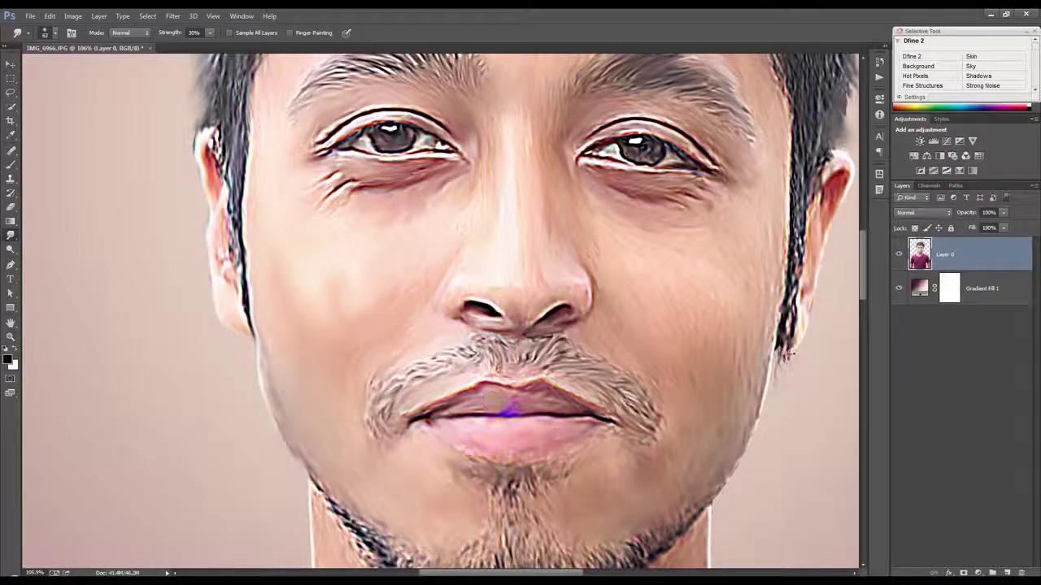
drag(454, 411, 477, 417)
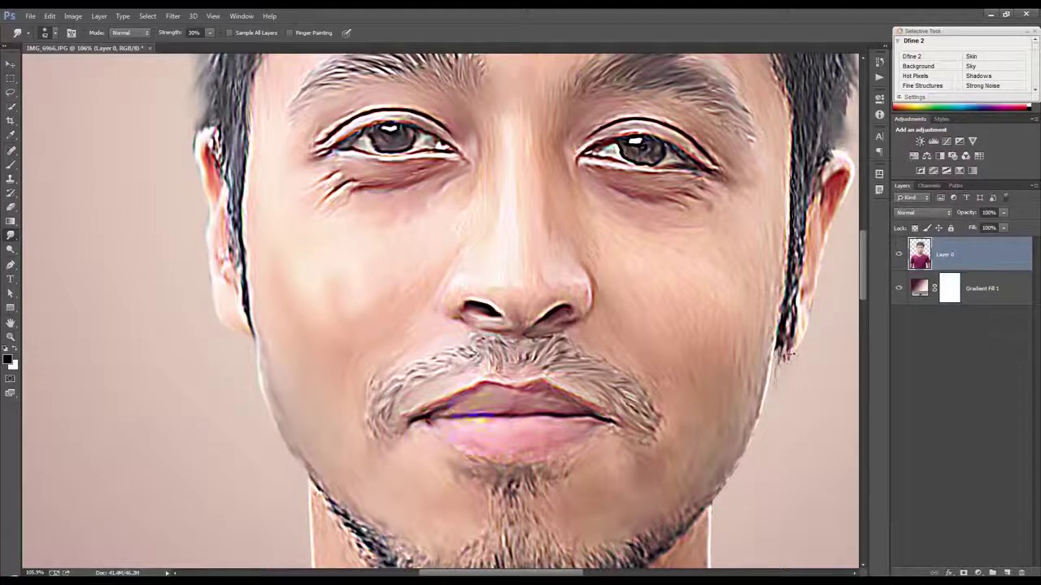
- Smudge the cheek, nose tip and bridge, and the skin between moustache and nostril
mouse_move(672, 323)
mouse_down()
mouse_move(637, 266)
mouse_move(599, 260)
mouse_move(567, 214)
mouse_move(555, 242)
mouse_up()
mouse_move(553, 281)
mouse_down()
mouse_move(577, 284)
mouse_move(539, 295)
mouse_move(511, 274)
mouse_move(527, 180)
mouse_move(509, 158)
mouse_move(490, 279)
mouse_move(463, 287)
mouse_move(499, 293)
mouse_move(466, 232)
mouse_move(492, 154)
mouse_move(424, 243)
mouse_move(365, 230)
mouse_move(351, 214)
mouse_move(448, 191)
mouse_move(371, 241)
mouse_move(336, 301)
mouse_move(325, 274)
mouse_move(344, 292)
mouse_move(342, 314)
mouse_move(330, 298)
mouse_move(298, 301)
mouse_move(431, 255)
mouse_move(425, 278)
mouse_up()
mouse_move(355, 409)
mouse_down()
mouse_move(399, 352)
mouse_move(479, 309)
mouse_up()
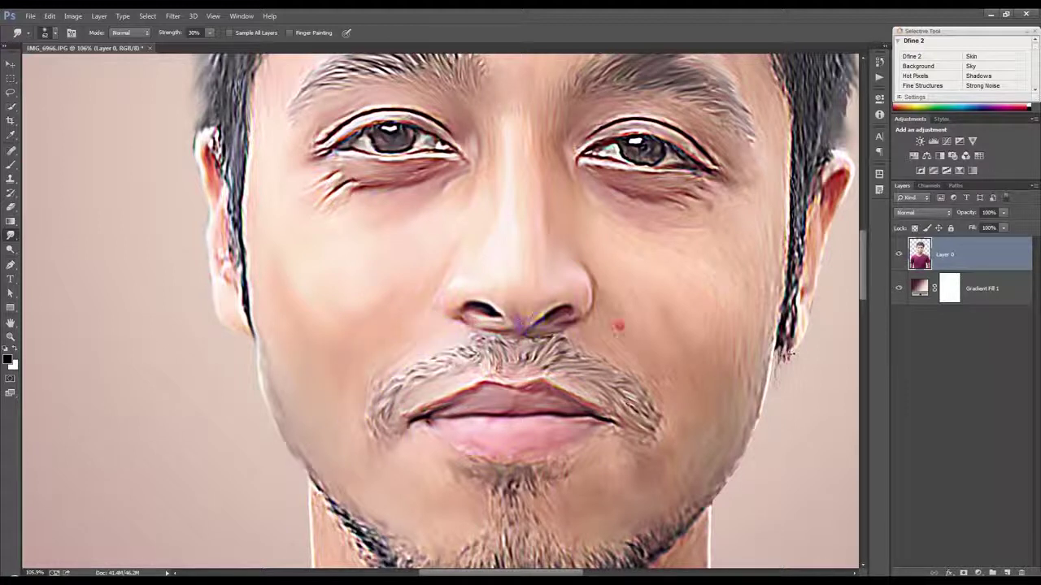
drag(617, 326, 618, 295)
drag(572, 323, 658, 400)
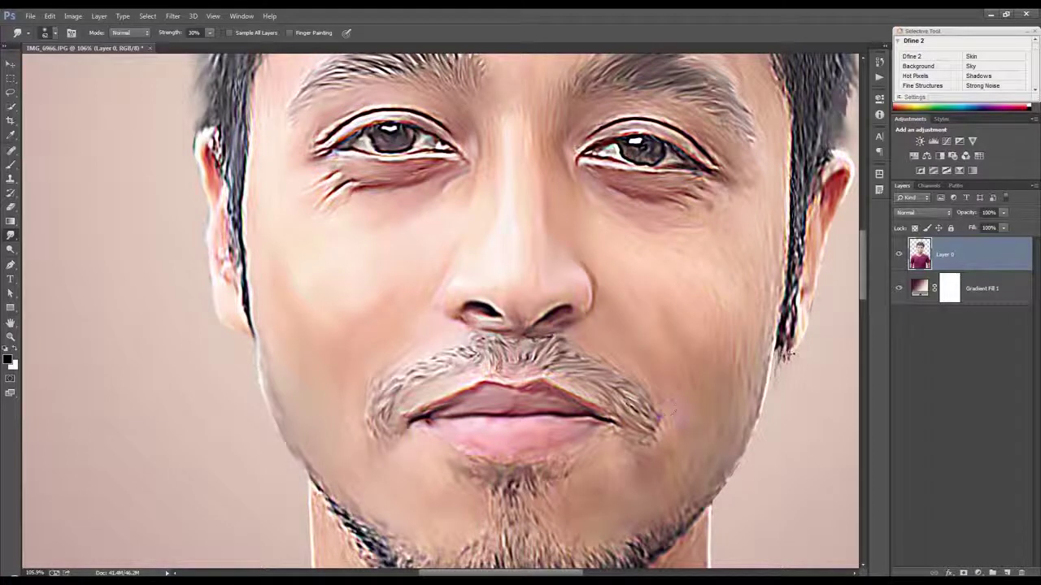
- Smear the right jawline up toward the ear, the hair along the ear, and the right cheek
mouse_move(719, 483)
mouse_down()
mouse_move(755, 430)
mouse_move(780, 337)
mouse_up()
mouse_move(790, 407)
mouse_down()
mouse_move(836, 227)
mouse_move(831, 157)
mouse_up()
mouse_move(755, 236)
mouse_down()
mouse_move(773, 271)
mouse_move(760, 337)
mouse_move(748, 255)
mouse_up()
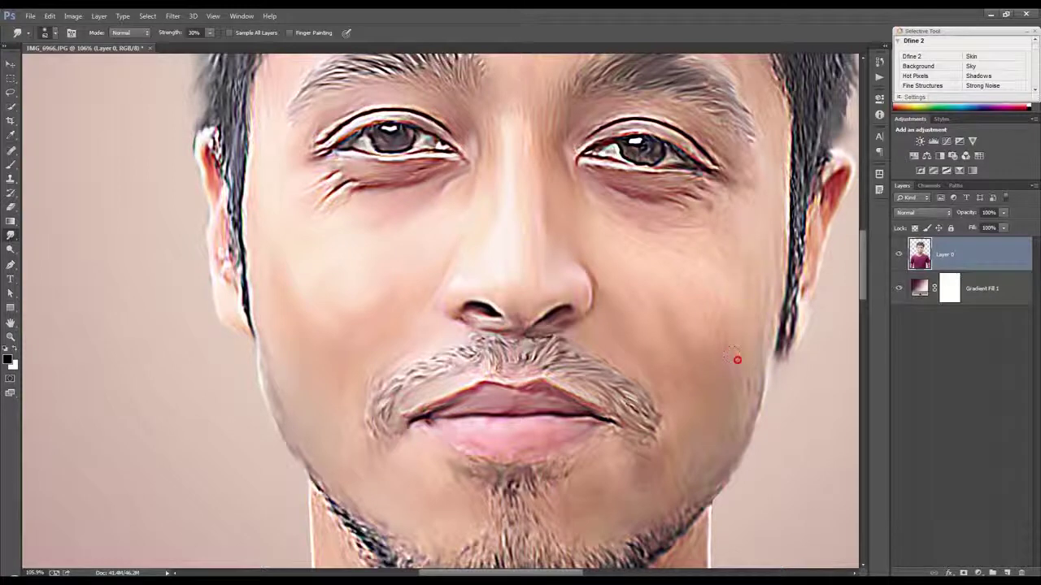
mouse_move(709, 334)
mouse_down()
mouse_move(661, 239)
mouse_move(709, 290)
mouse_move(656, 296)
mouse_up()
drag(762, 412, 725, 279)
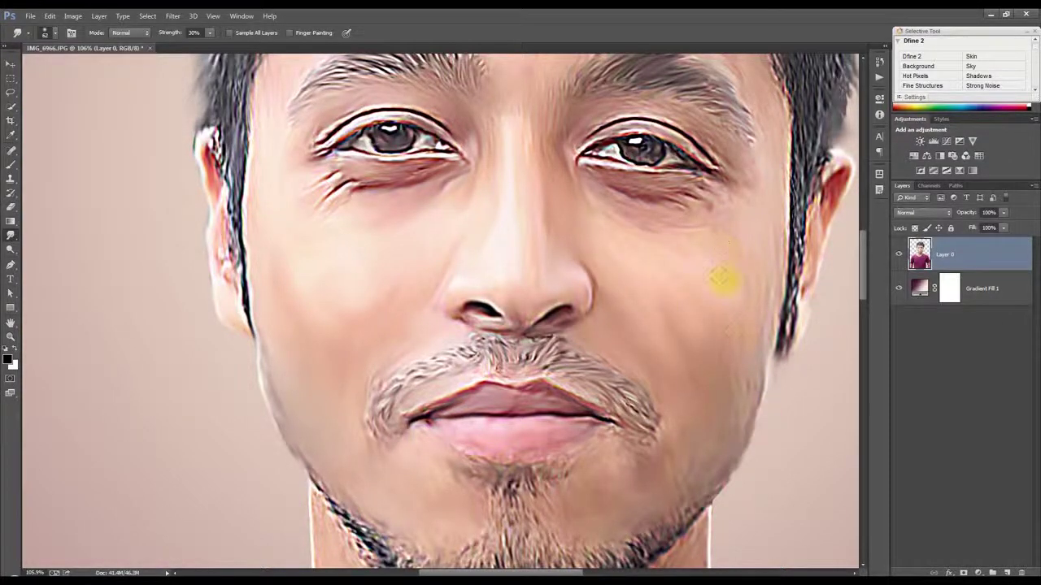
scroll(708, 260, up, 1)
scroll(592, 232, up, 2)
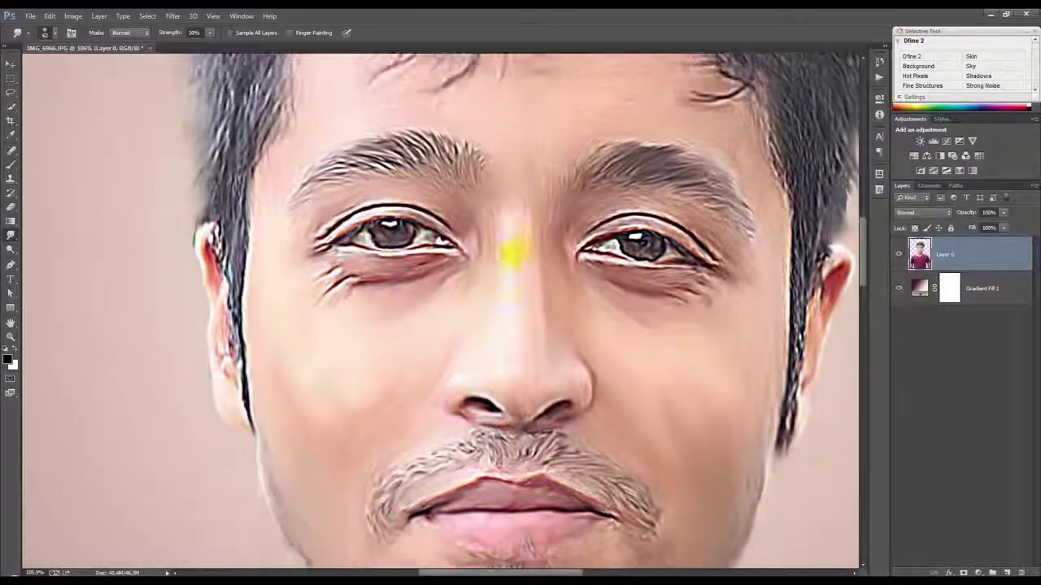
- Smudge above and under the left eye and along the left temple hairline
scroll(506, 244, up, 2)
mouse_move(420, 222)
mouse_down()
mouse_move(379, 225)
mouse_move(290, 269)
mouse_move(302, 330)
mouse_move(320, 295)
mouse_move(318, 350)
mouse_move(298, 360)
mouse_move(302, 372)
mouse_move(368, 335)
mouse_up()
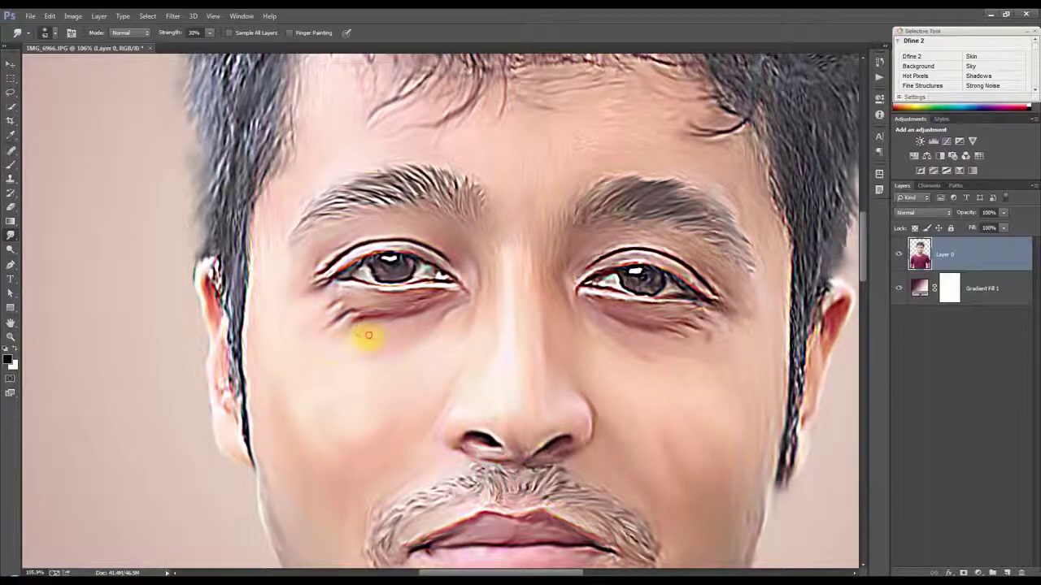
mouse_move(421, 290)
mouse_down()
mouse_move(349, 290)
mouse_move(406, 301)
mouse_move(360, 296)
mouse_up()
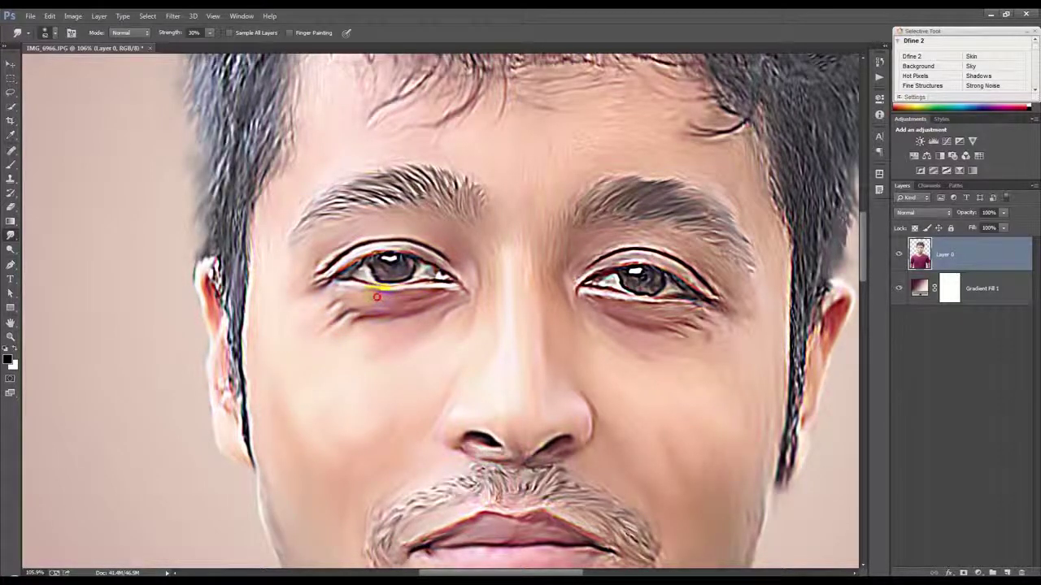
mouse_move(276, 288)
mouse_down()
mouse_move(258, 342)
mouse_move(263, 220)
mouse_move(283, 206)
mouse_up()
scroll(318, 178, up, 5)
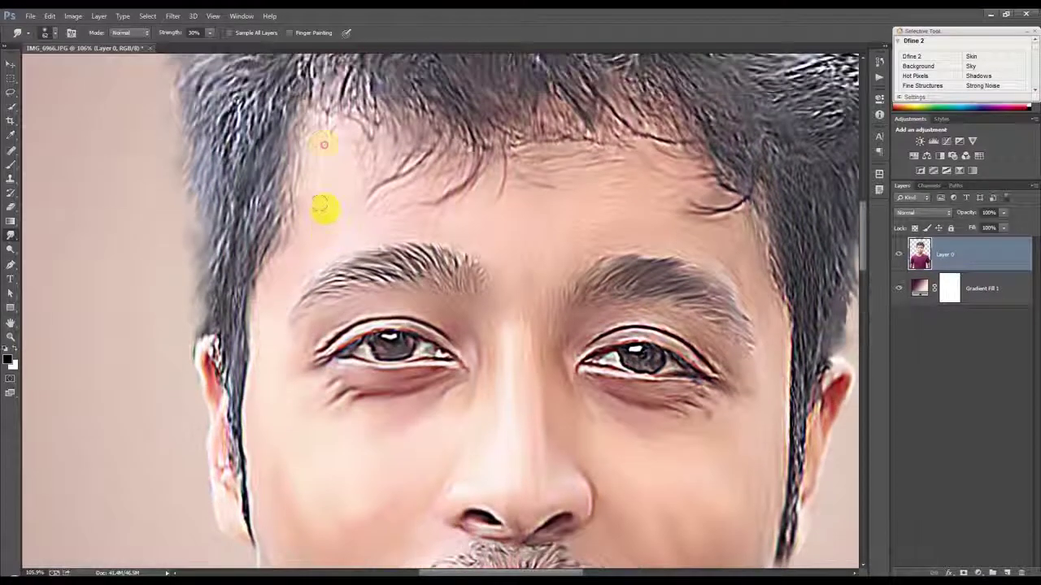
- Smudge the forehead, the skin between the brows, the right brow and the right eye's outer corner
drag(336, 156, 362, 218)
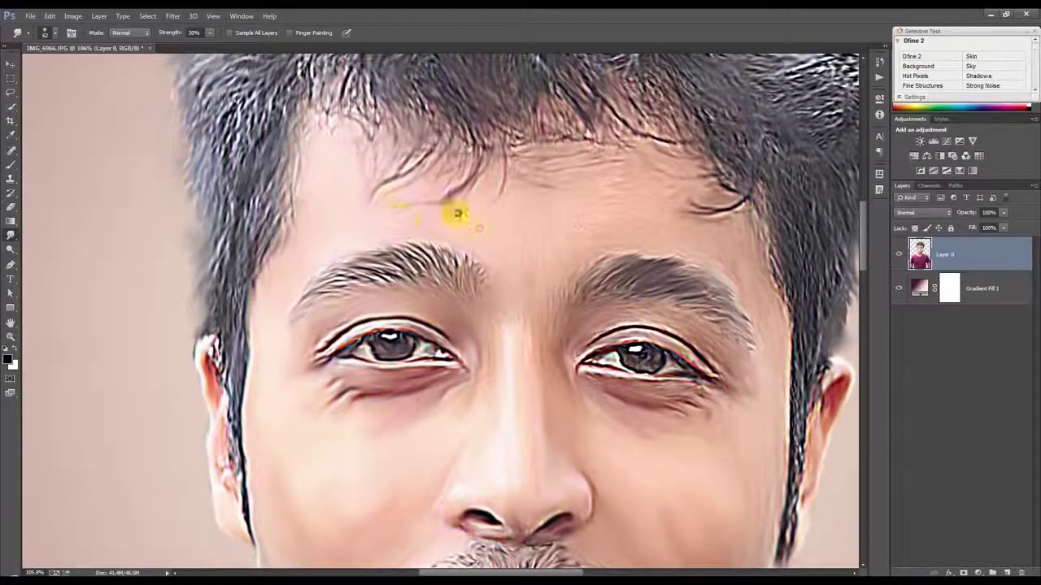
drag(520, 306, 539, 302)
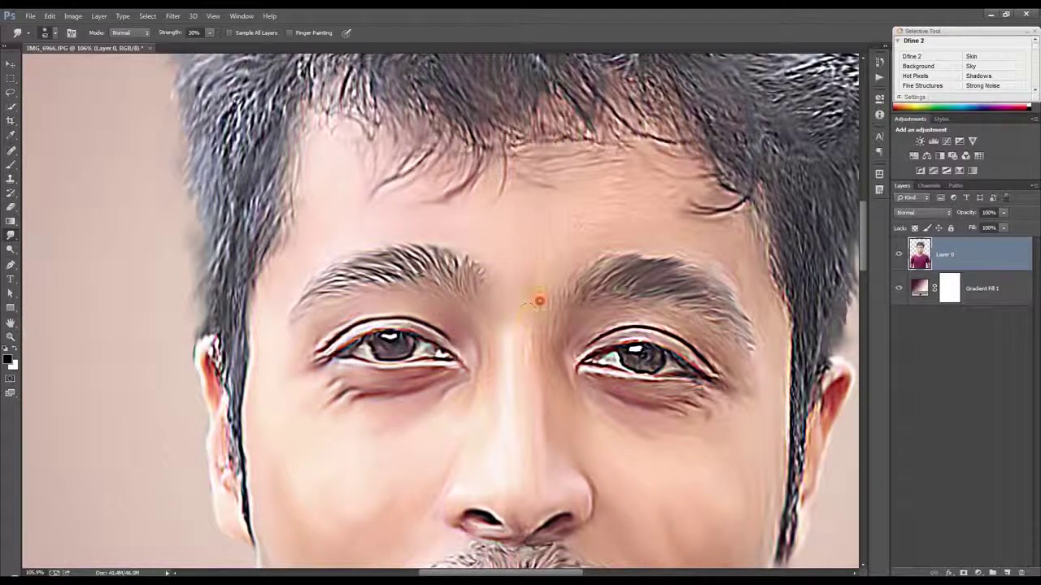
mouse_move(520, 212)
mouse_down()
mouse_move(610, 179)
mouse_move(596, 222)
mouse_up()
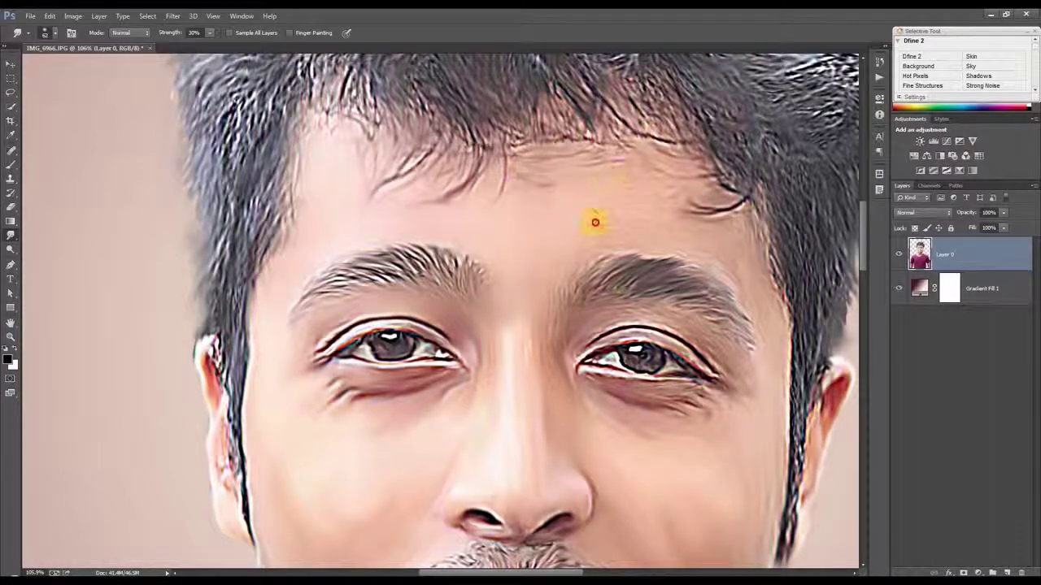
mouse_move(684, 215)
mouse_down()
mouse_move(737, 246)
mouse_move(674, 246)
mouse_up()
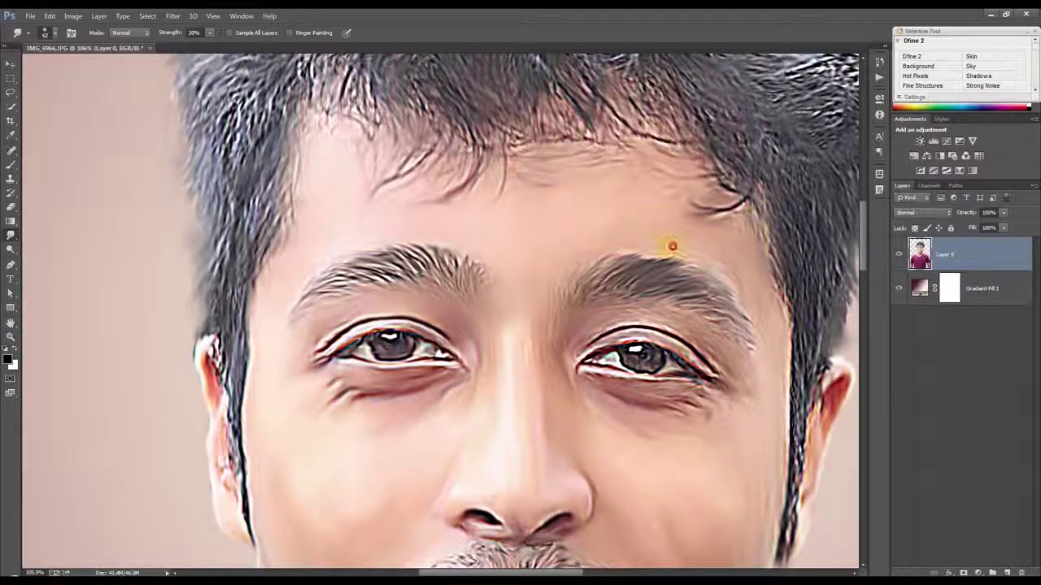
scroll(743, 302, down, 1)
mouse_move(707, 329)
mouse_down()
mouse_move(738, 359)
mouse_move(687, 313)
mouse_move(564, 345)
mouse_move(541, 317)
mouse_up()
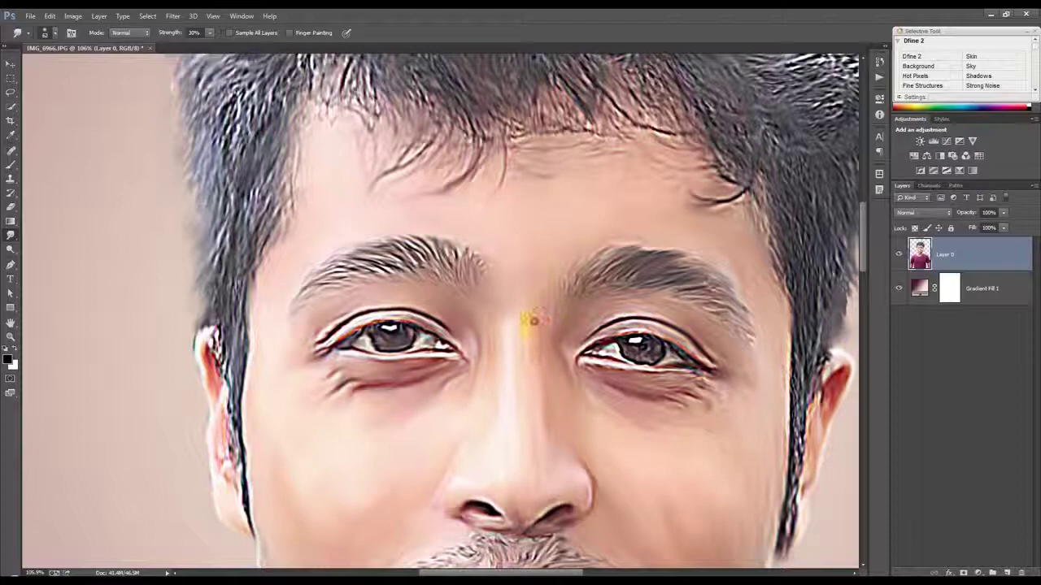
scroll(538, 310, down, 3)
scroll(520, 315, up, 3)
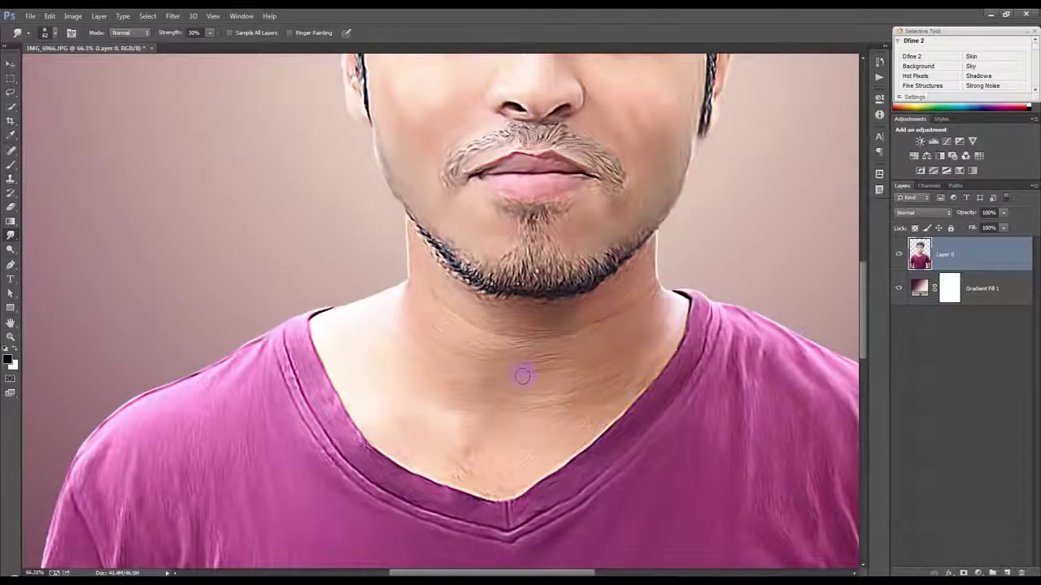
- Smudge the collar edges, both sides of the neck, the upper neck and the skin below the lip
mouse_move(465, 465)
mouse_down()
mouse_move(407, 429)
mouse_move(417, 458)
mouse_move(358, 420)
mouse_move(333, 353)
mouse_up()
mouse_move(383, 395)
mouse_down()
mouse_move(344, 301)
mouse_move(399, 279)
mouse_move(399, 210)
mouse_up()
mouse_move(664, 285)
mouse_down()
mouse_move(657, 233)
mouse_move(639, 268)
mouse_up()
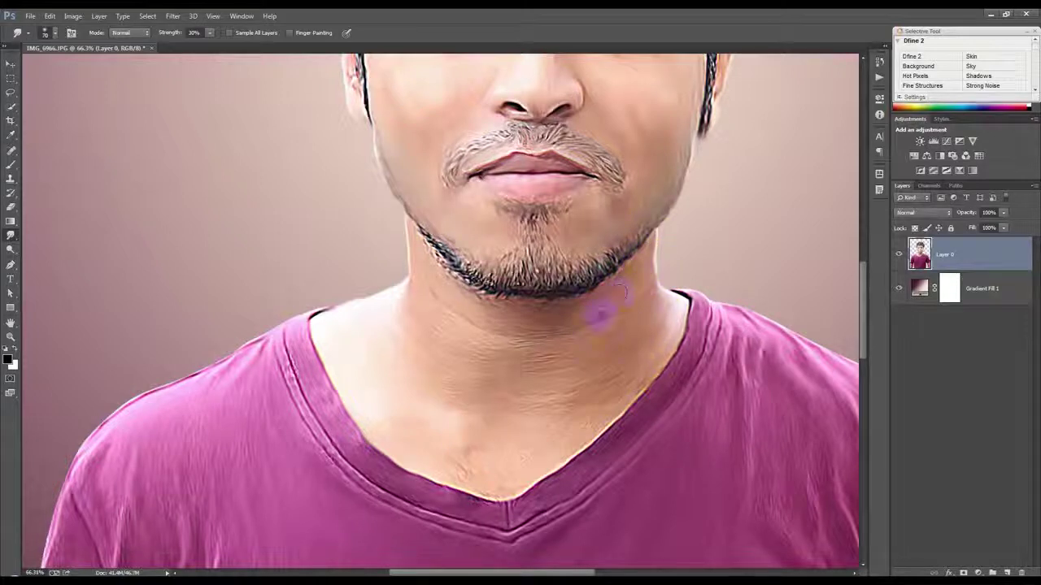
mouse_move(642, 305)
mouse_down()
mouse_move(666, 302)
mouse_move(678, 313)
mouse_move(675, 333)
mouse_move(632, 361)
mouse_move(656, 366)
mouse_move(600, 422)
mouse_move(616, 407)
mouse_move(523, 473)
mouse_move(482, 481)
mouse_move(477, 453)
mouse_move(460, 472)
mouse_move(516, 458)
mouse_move(539, 437)
mouse_move(491, 441)
mouse_move(439, 397)
mouse_move(427, 409)
mouse_move(378, 411)
mouse_move(398, 374)
mouse_move(379, 334)
mouse_move(399, 298)
mouse_move(448, 395)
mouse_up()
mouse_move(434, 351)
mouse_down()
mouse_move(483, 348)
mouse_move(518, 407)
mouse_move(559, 360)
mouse_move(488, 326)
mouse_up()
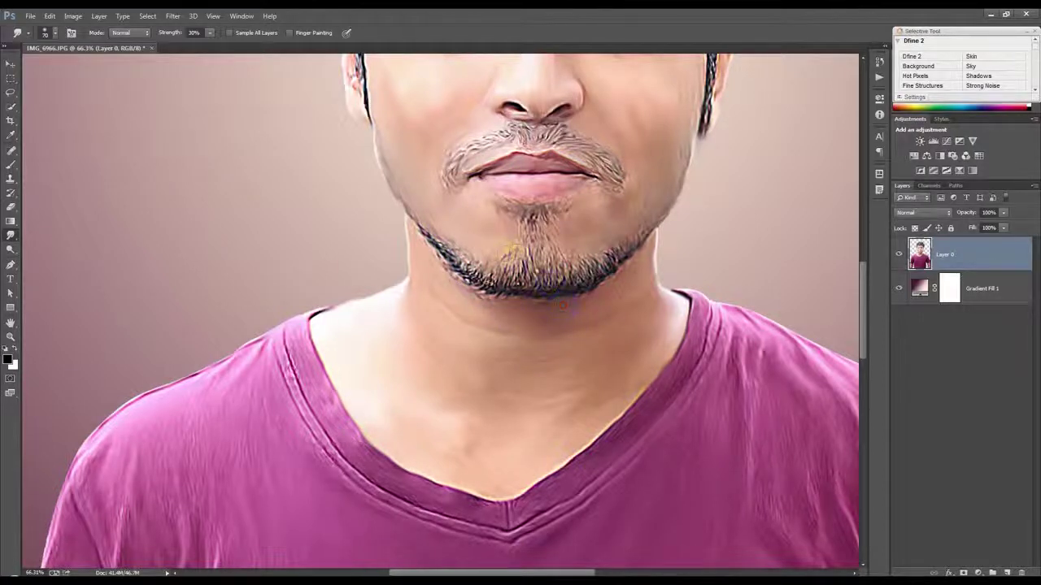
mouse_move(598, 205)
mouse_down()
mouse_move(631, 204)
mouse_move(609, 233)
mouse_up()
click(480, 240)
- With a slightly larger smudge brush, blend the forearm's bottom edge into the background
scroll(515, 278, down, 3)
scroll(548, 302, down, 2)
scroll(549, 313, down, 1)
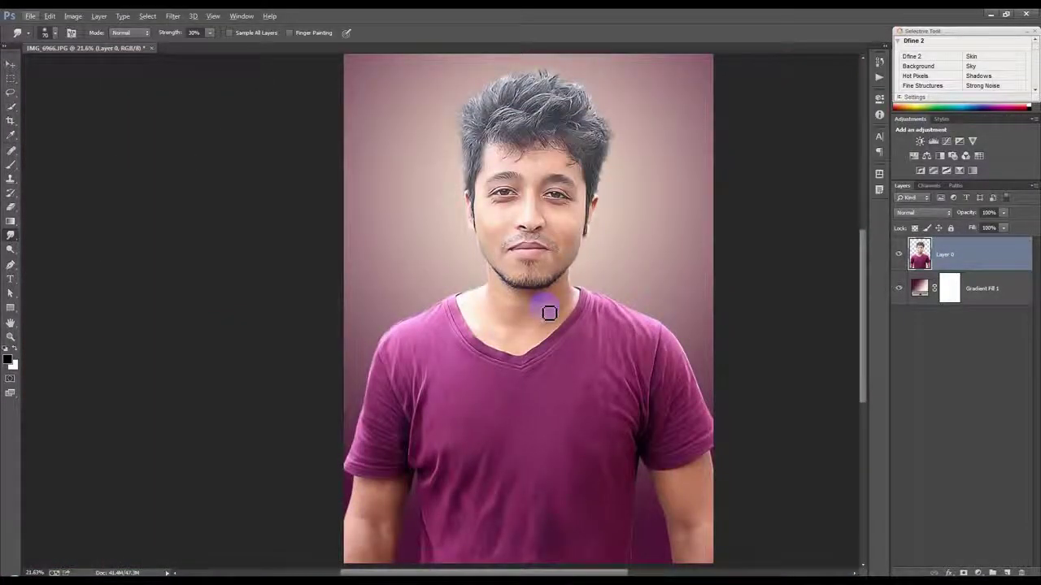
scroll(549, 313, down, 1)
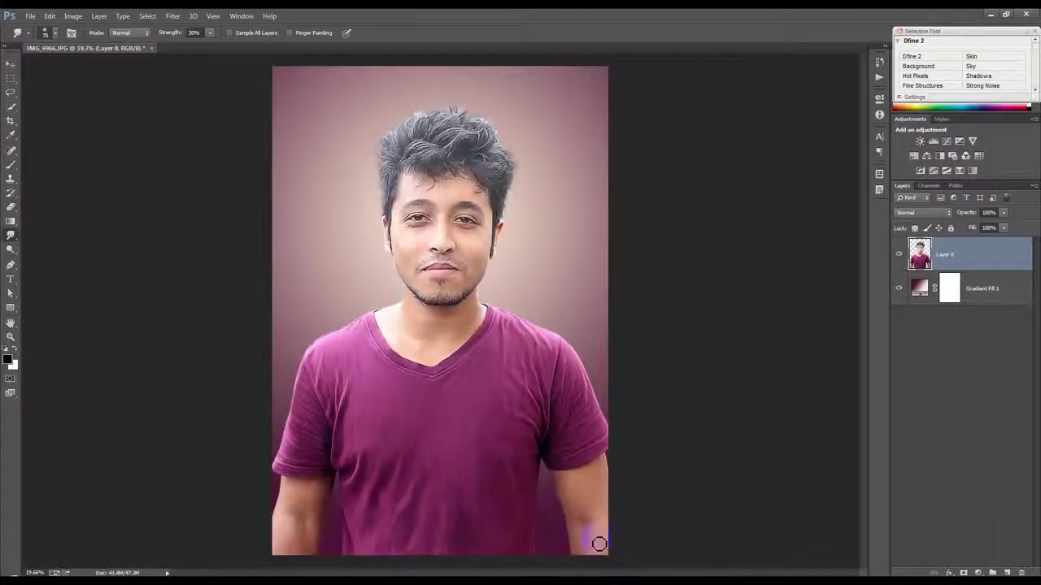
key(bracketright)
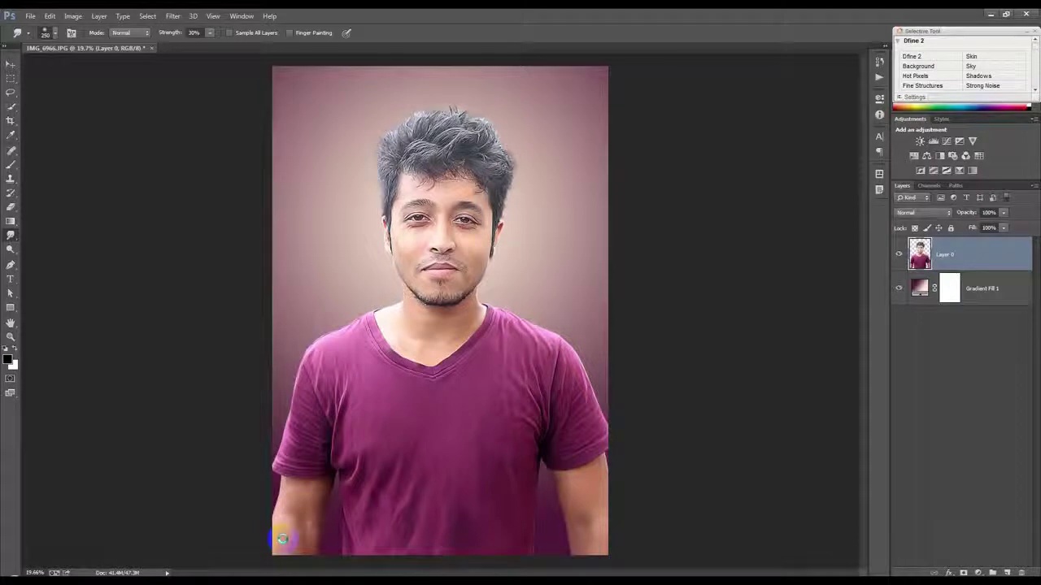
drag(282, 538, 317, 543)
mouse_move(316, 542)
mouse_down()
mouse_move(309, 556)
mouse_move(326, 489)
mouse_move(291, 488)
mouse_move(279, 471)
mouse_move(270, 518)
mouse_up()
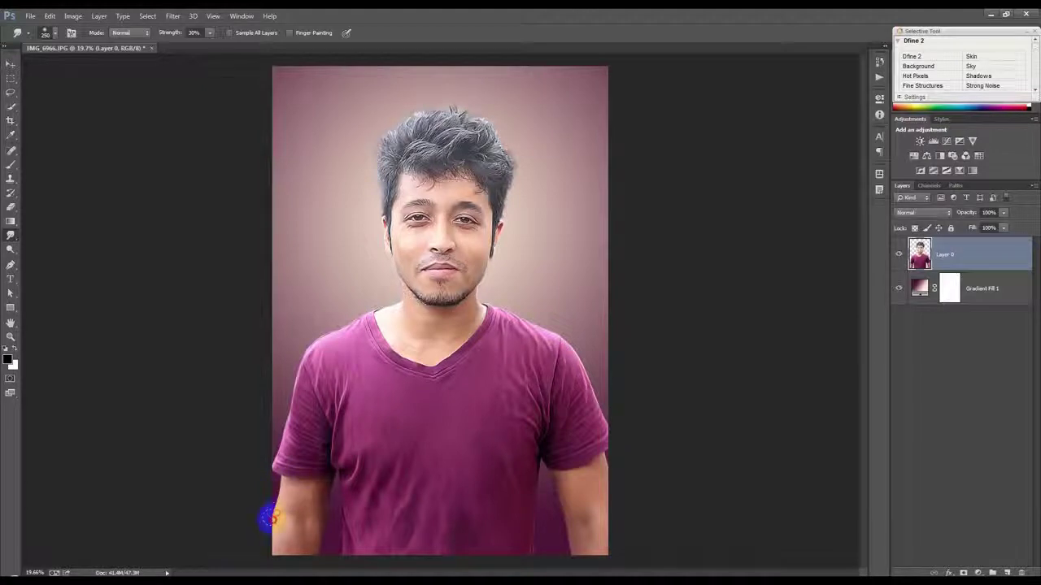
drag(271, 560, 287, 563)
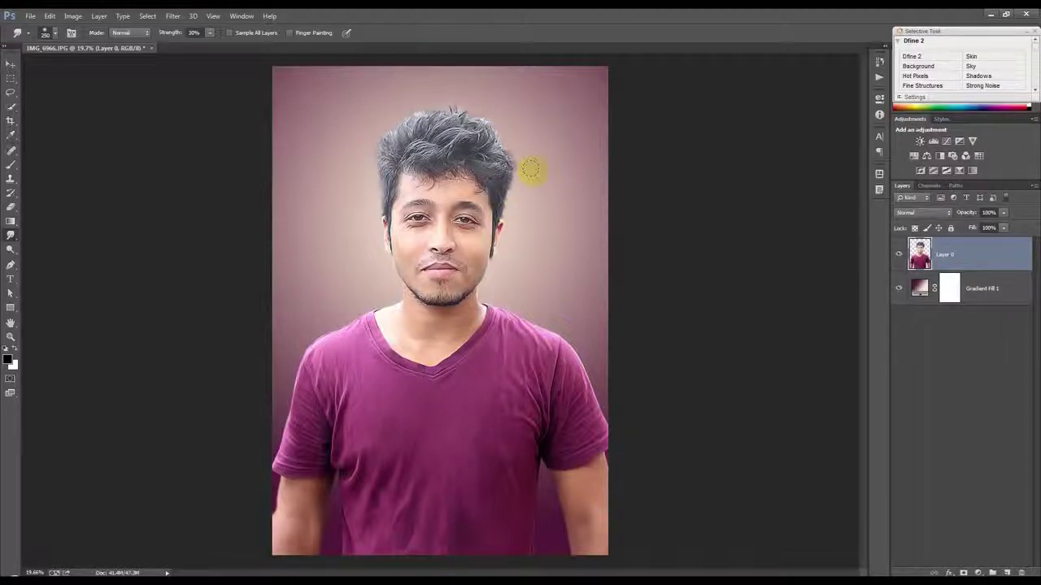
scroll(458, 214, up, 1)
scroll(431, 167, up, 1)
scroll(437, 190, up, 2)
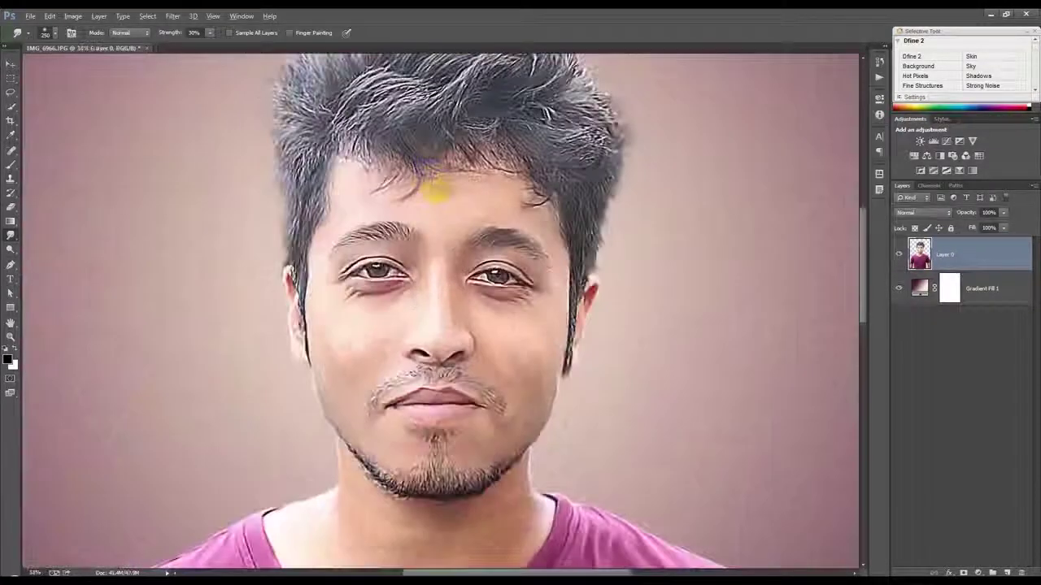
- Add Layer 1 clipped to Layer 0 and set a soft Brush to 28% opacity
scroll(430, 196, up, 1)
scroll(325, 284, up, 2)
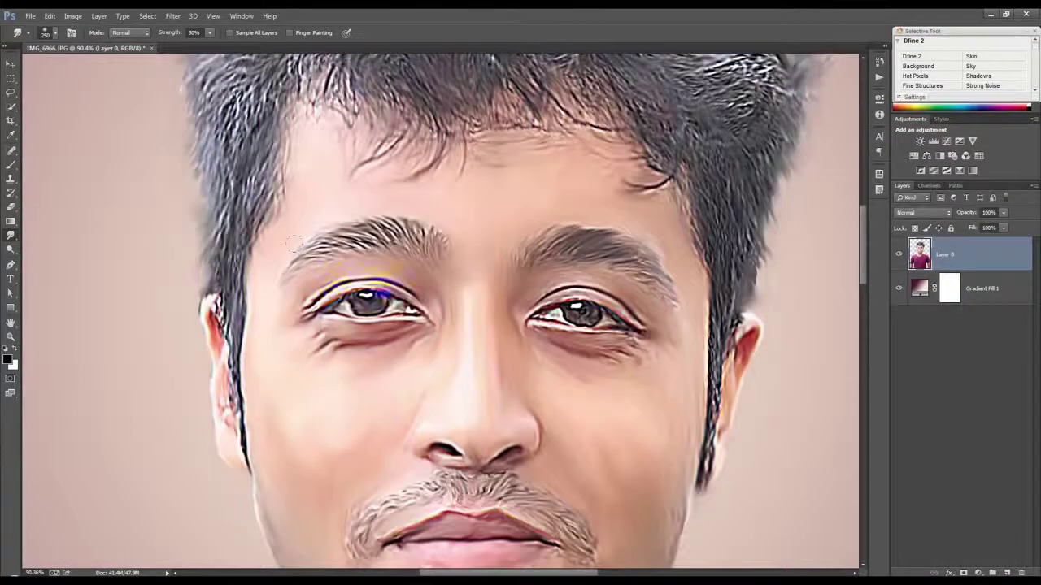
click(1006, 573)
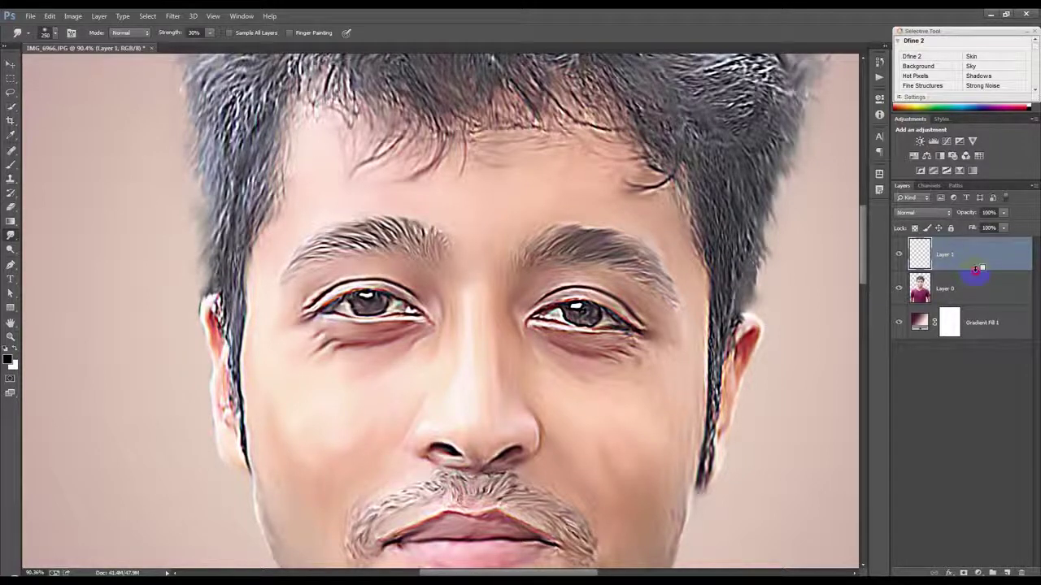
alt+click(975, 270)
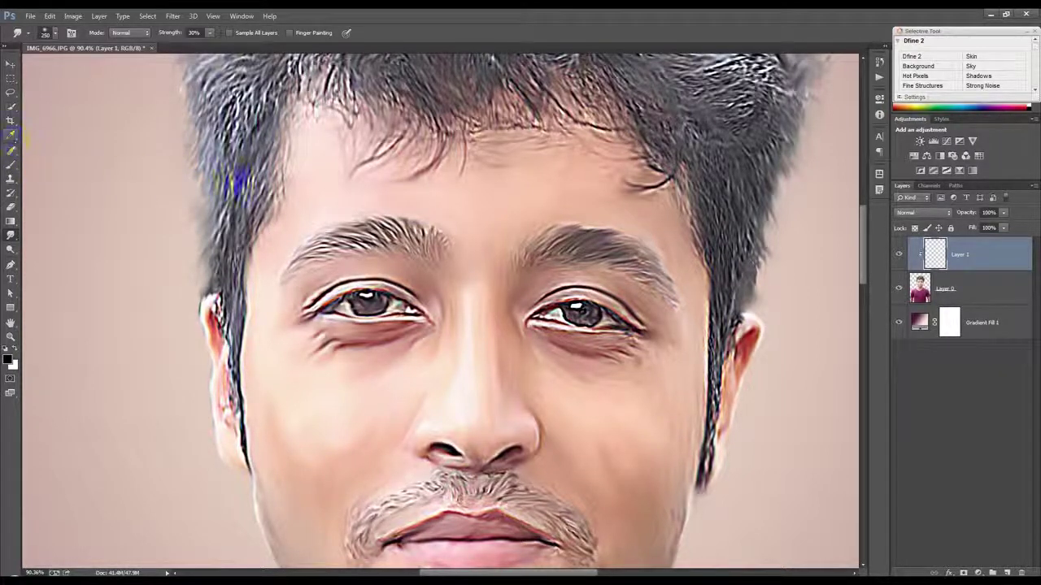
click(11, 164)
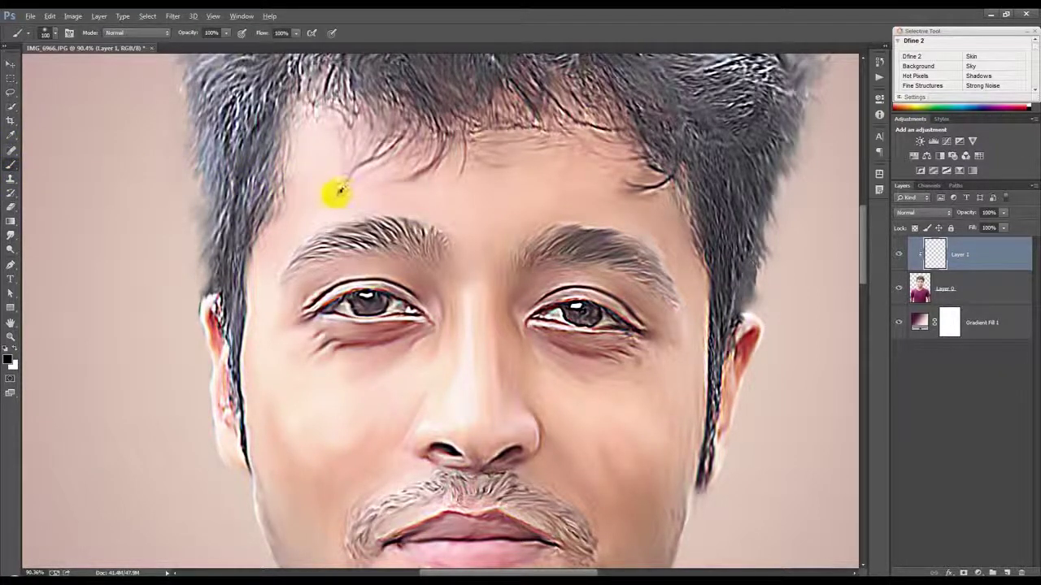
click(227, 33)
drag(186, 48, 184, 48)
click(313, 165)
- Paint soft skin tone across the forehead, the cheek and up between the eyes
mouse_move(317, 172)
mouse_down()
mouse_move(365, 158)
mouse_move(380, 185)
mouse_move(309, 196)
mouse_move(263, 260)
mouse_move(271, 328)
mouse_up()
click(287, 379)
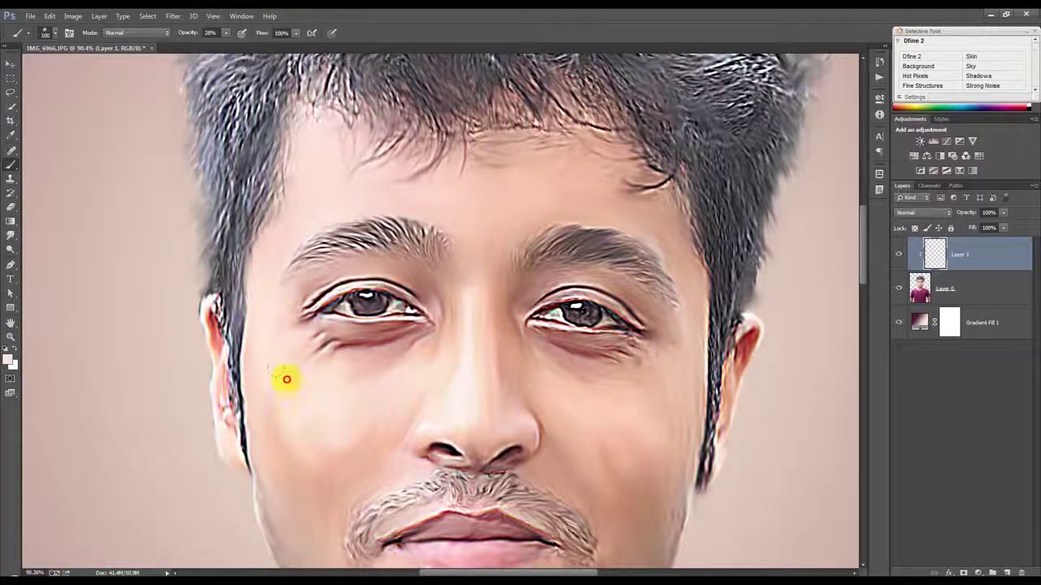
drag(321, 399, 326, 443)
click(332, 402)
scroll(301, 386, down, 3)
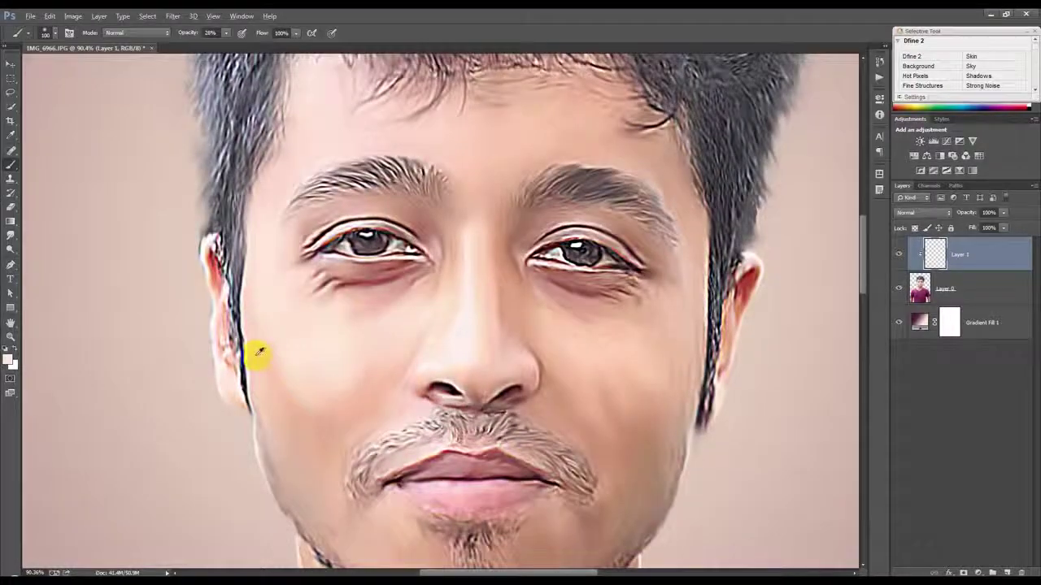
mouse_move(257, 356)
mouse_down()
mouse_move(294, 409)
mouse_move(372, 371)
mouse_move(332, 456)
mouse_move(260, 380)
mouse_up()
scroll(358, 463, down, 1)
mouse_move(464, 295)
mouse_down()
mouse_move(472, 202)
mouse_move(471, 325)
mouse_move(481, 314)
mouse_move(448, 251)
mouse_move(439, 281)
mouse_move(448, 216)
mouse_move(472, 239)
mouse_move(462, 173)
mouse_up()
- Sample skin pinks with a smaller brush and paint both upper eyelids, cheek-to-jaw and the lips
alt+click(440, 196)
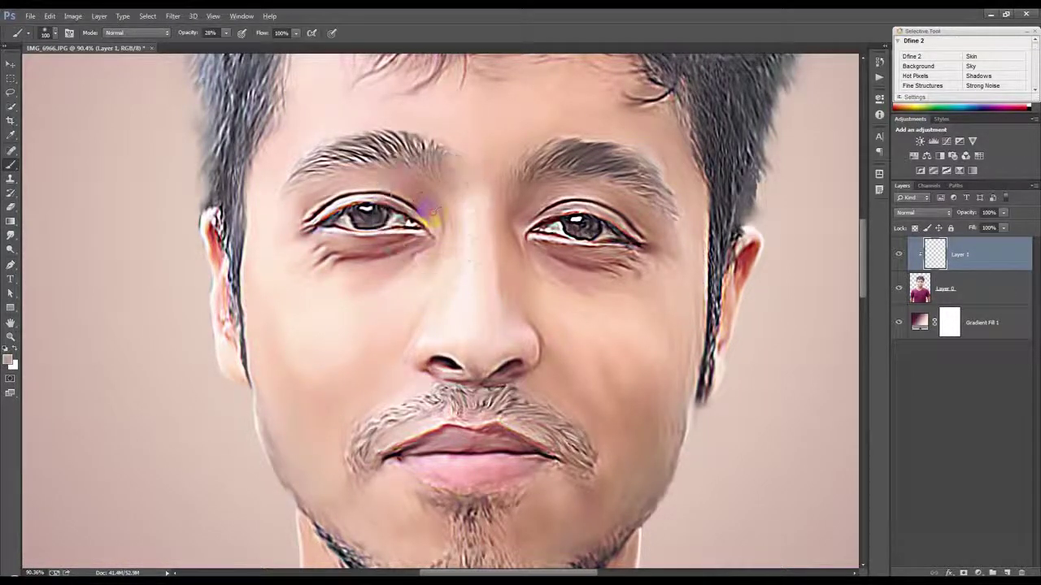
key(bracketleft)
key(bracketleft)
key(bracketleft)
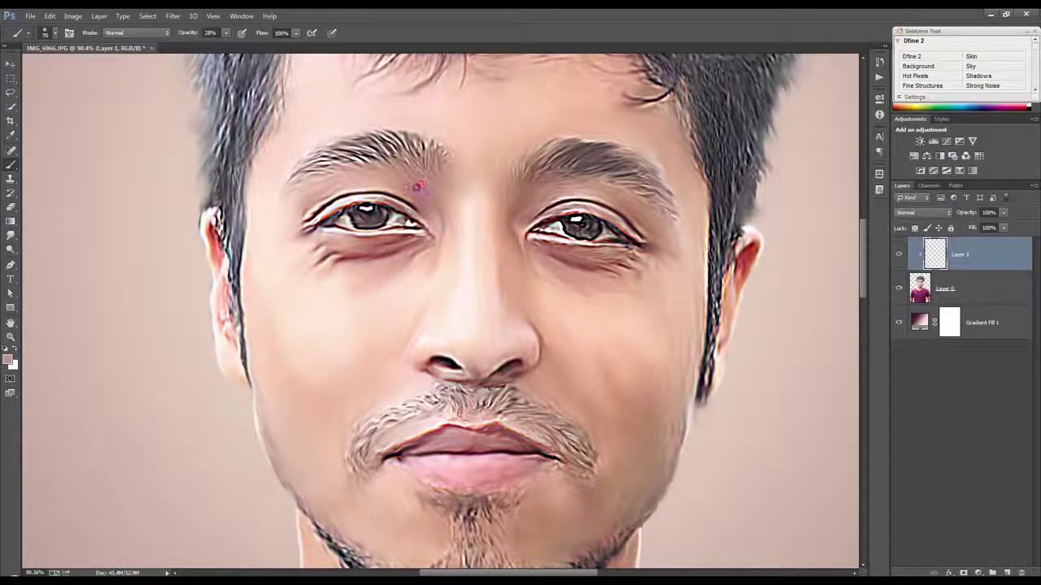
mouse_move(318, 187)
mouse_down()
mouse_move(298, 205)
mouse_move(395, 223)
mouse_move(290, 216)
mouse_move(362, 181)
mouse_up()
alt+click(290, 216)
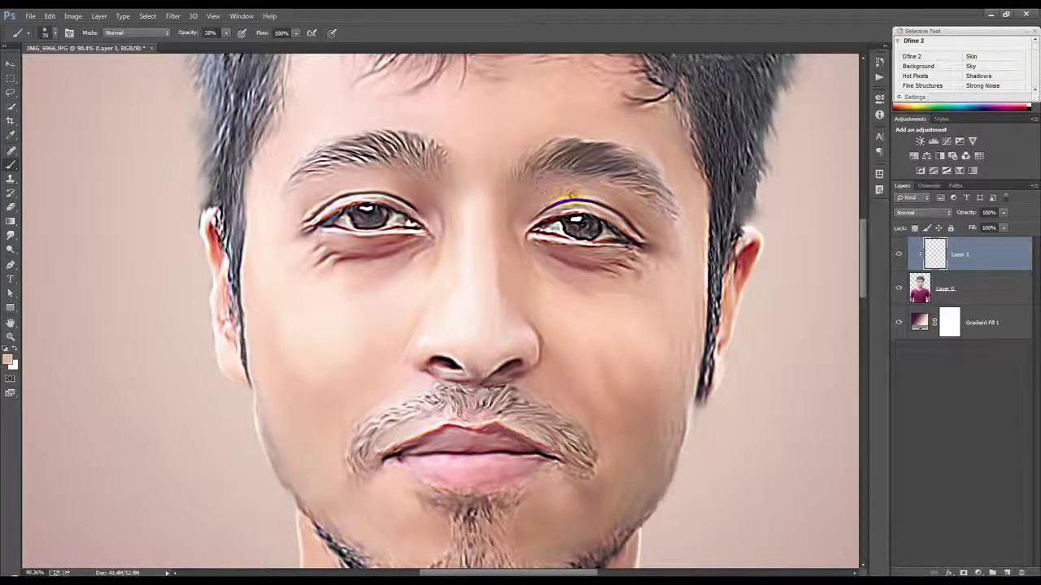
drag(574, 195, 644, 221)
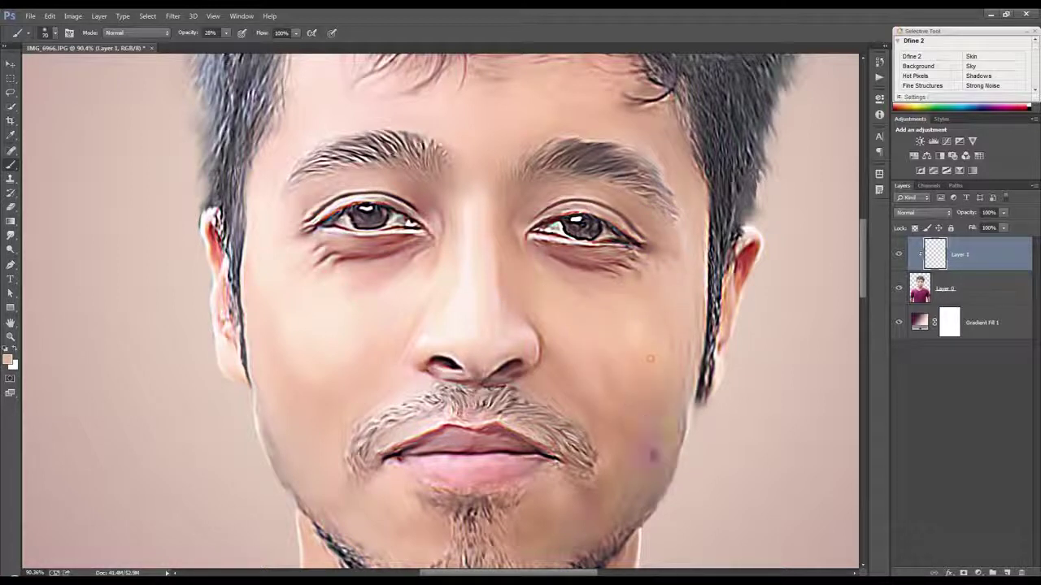
mouse_move(636, 481)
mouse_down()
mouse_move(638, 512)
mouse_move(623, 470)
mouse_up()
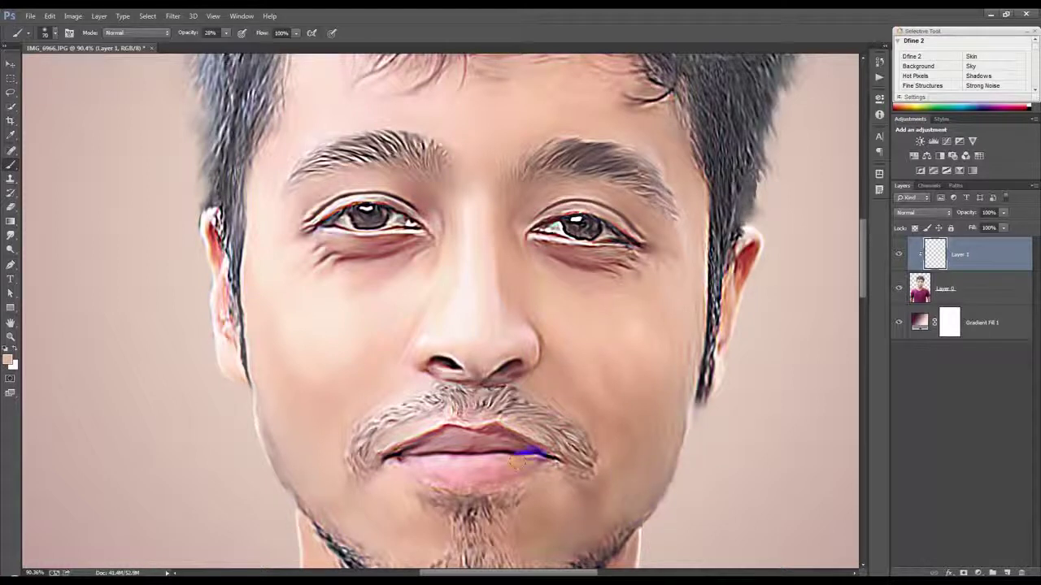
alt+click(437, 464)
drag(487, 460, 540, 453)
mouse_move(472, 431)
mouse_down()
mouse_move(439, 437)
mouse_move(506, 436)
mouse_up()
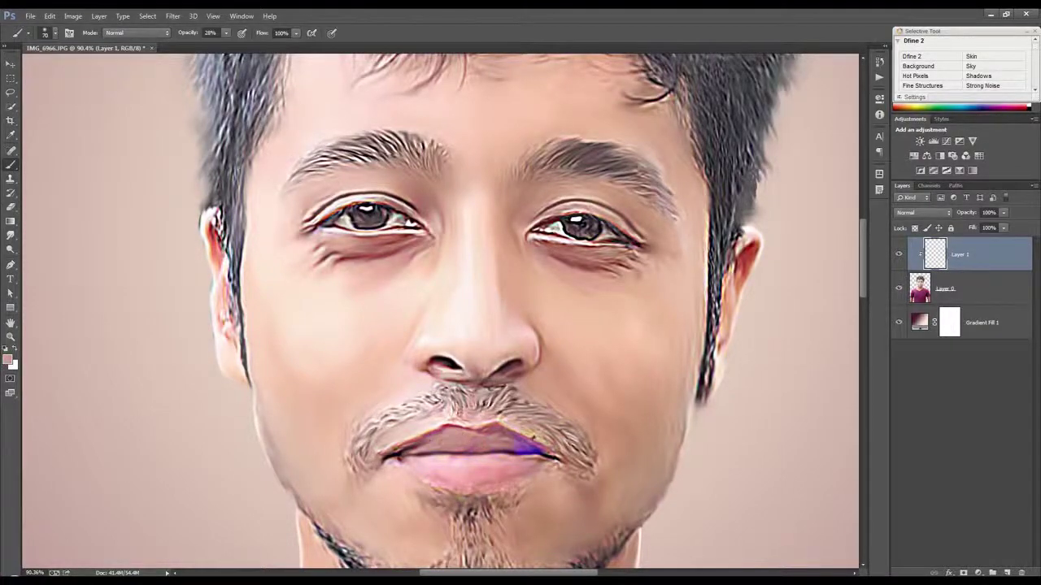
- Paint softly over both eyes, including the iris
scroll(521, 443, down, 5)
drag(451, 333, 467, 332)
scroll(458, 333, up, 5)
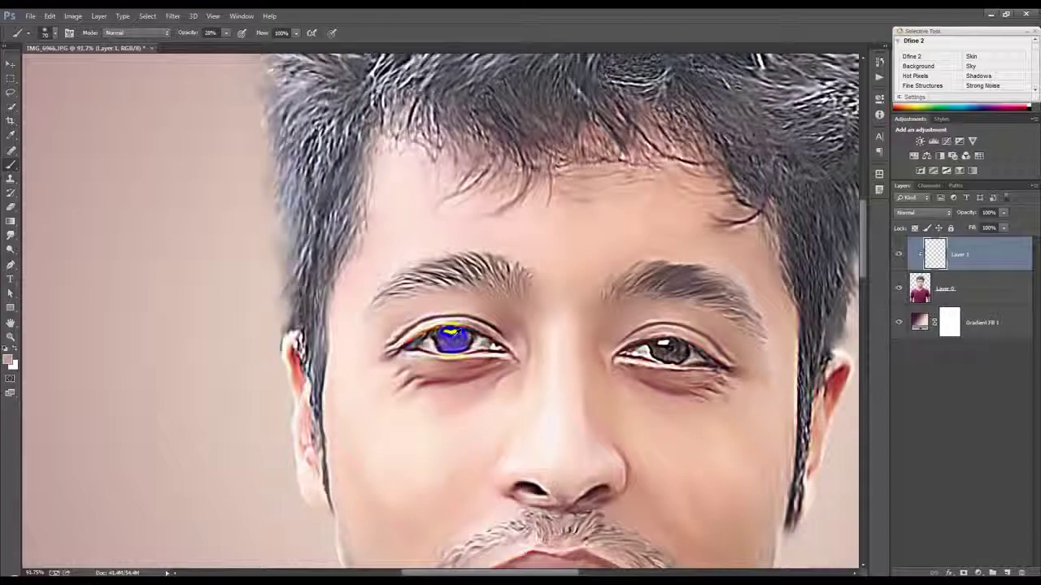
scroll(455, 335, up, 2)
drag(720, 350, 695, 352)
scroll(716, 351, down, 5)
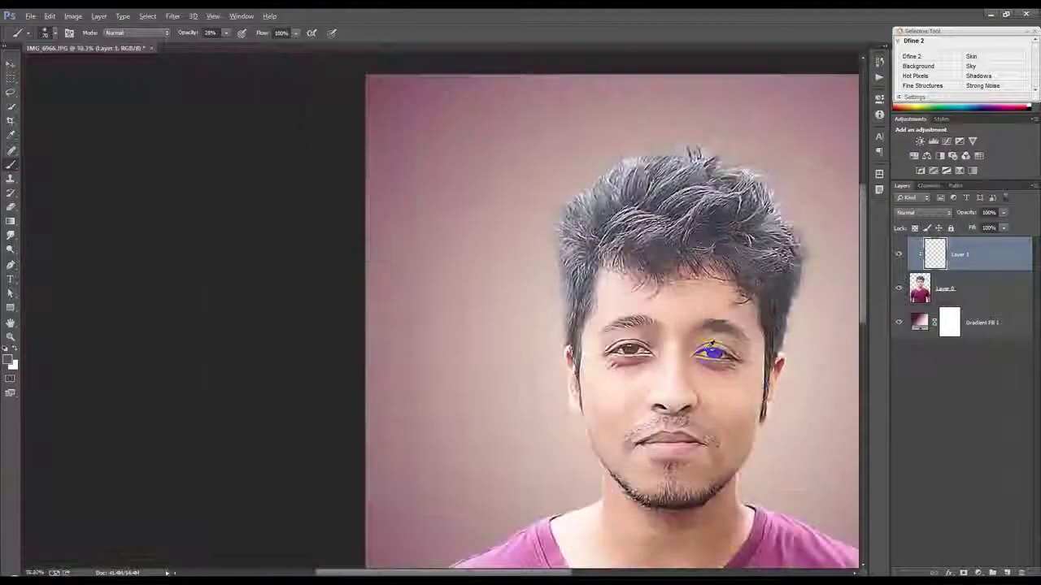
scroll(474, 460, up, 1)
scroll(458, 437, up, 1)
scroll(453, 436, down, 1)
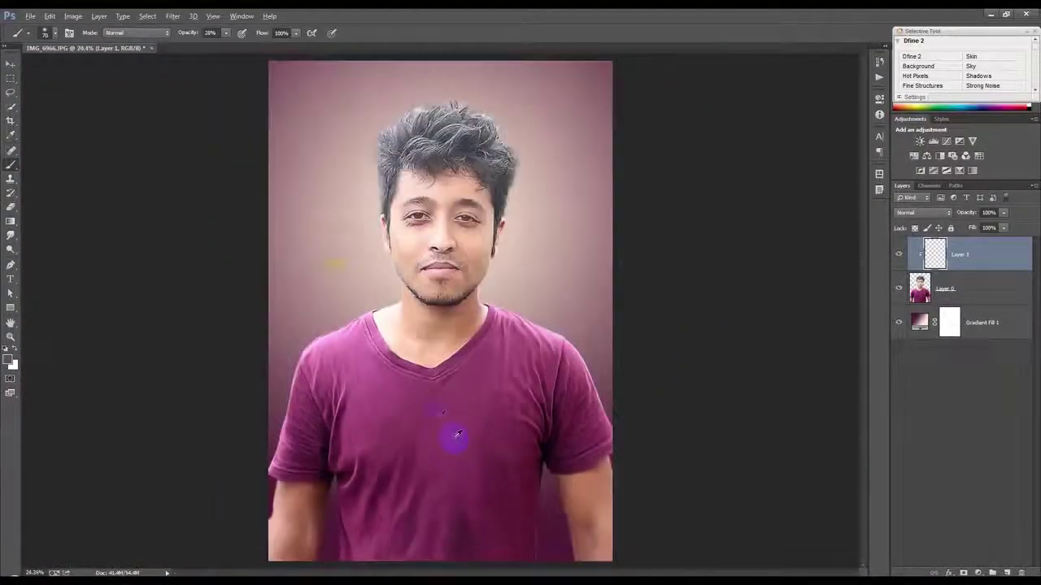
scroll(356, 276, up, 1)
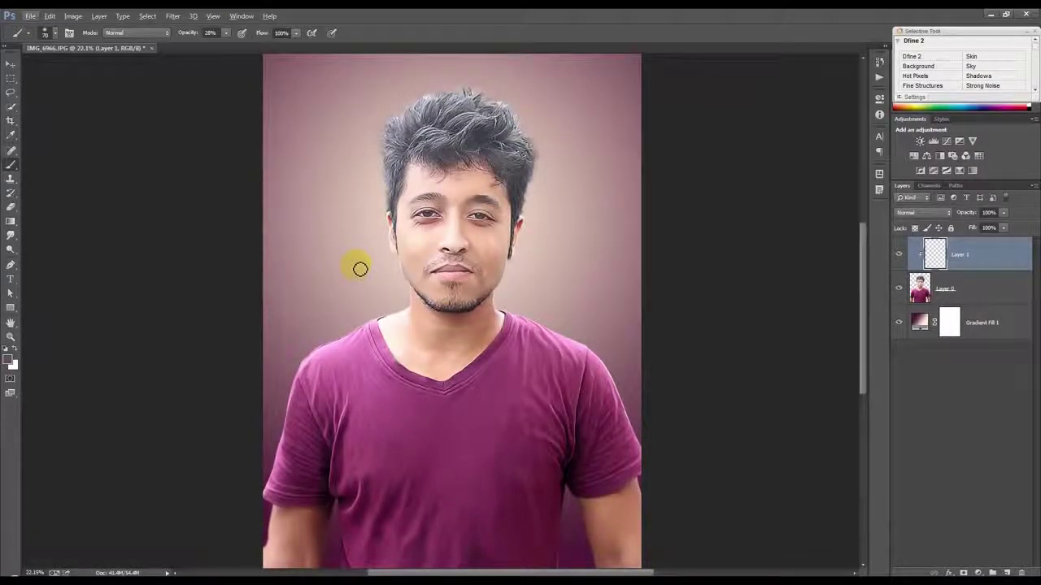
- Open and cancel the Portraiture filter, then merge Layer 1 down into Layer 0 with Ctrl+E
click(185, 18)
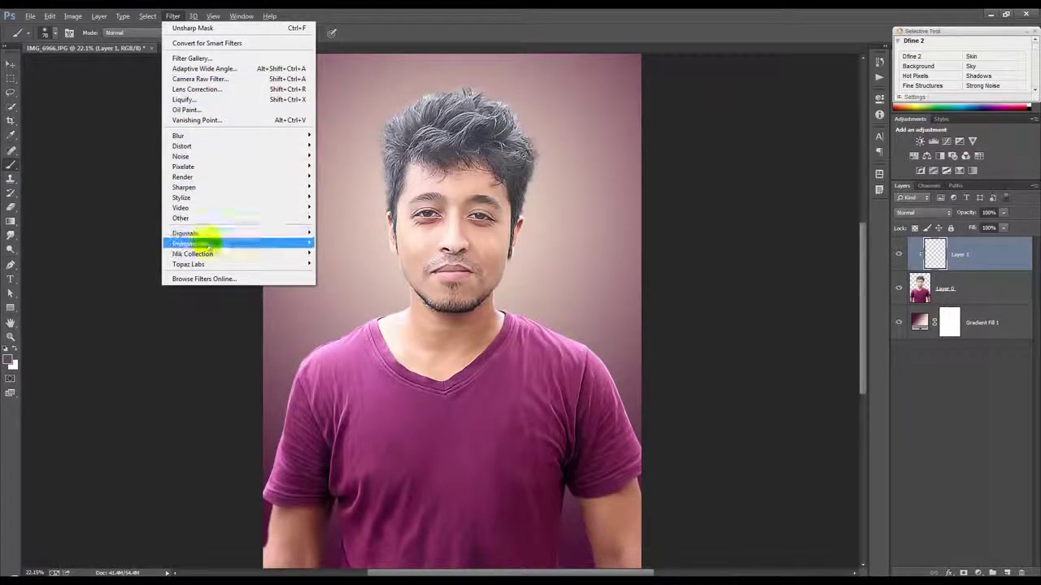
mouse_move(195, 243)
click(340, 253)
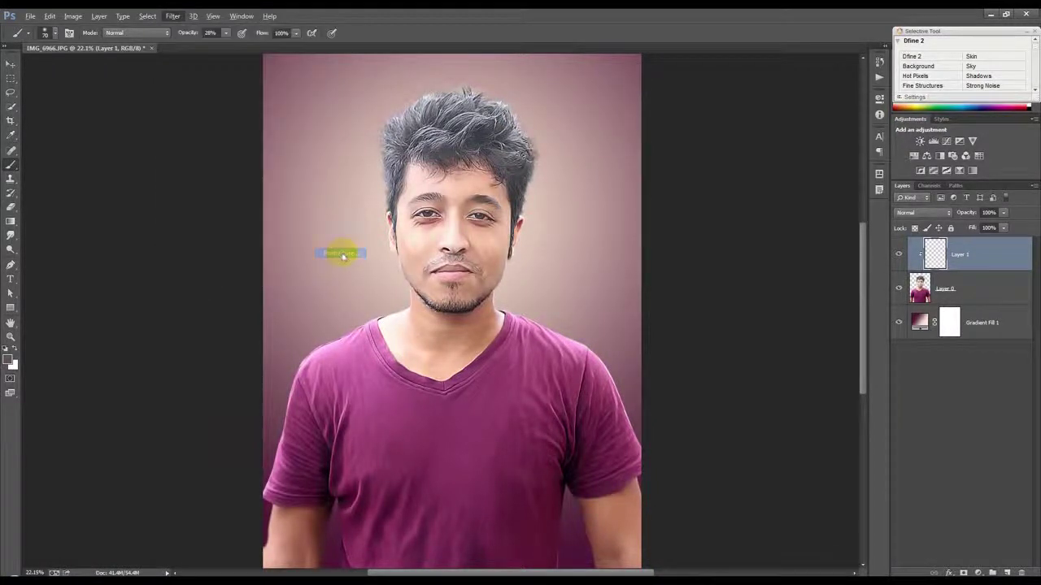
click(972, 68)
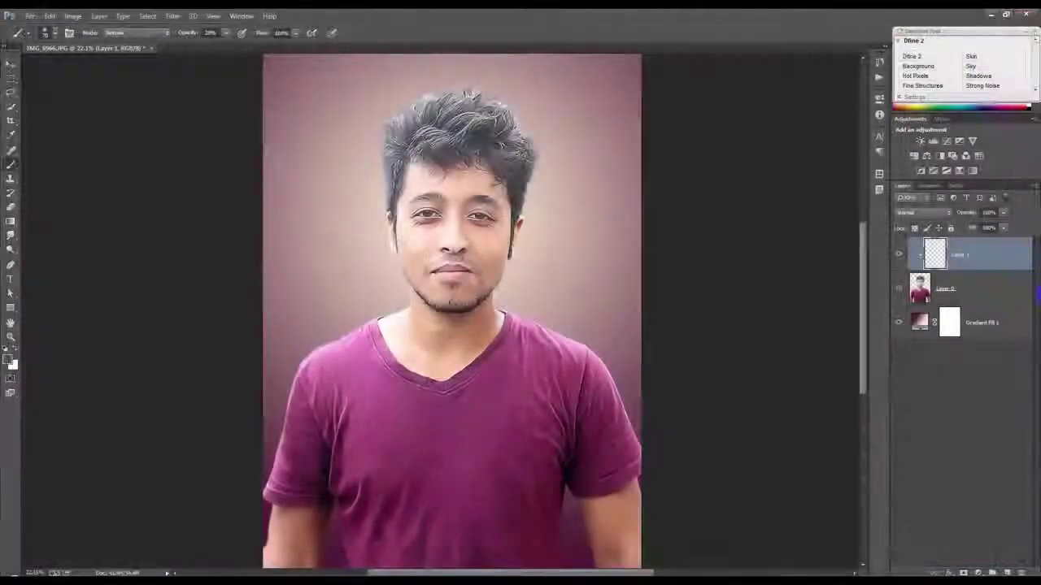
key(ctrl+e)
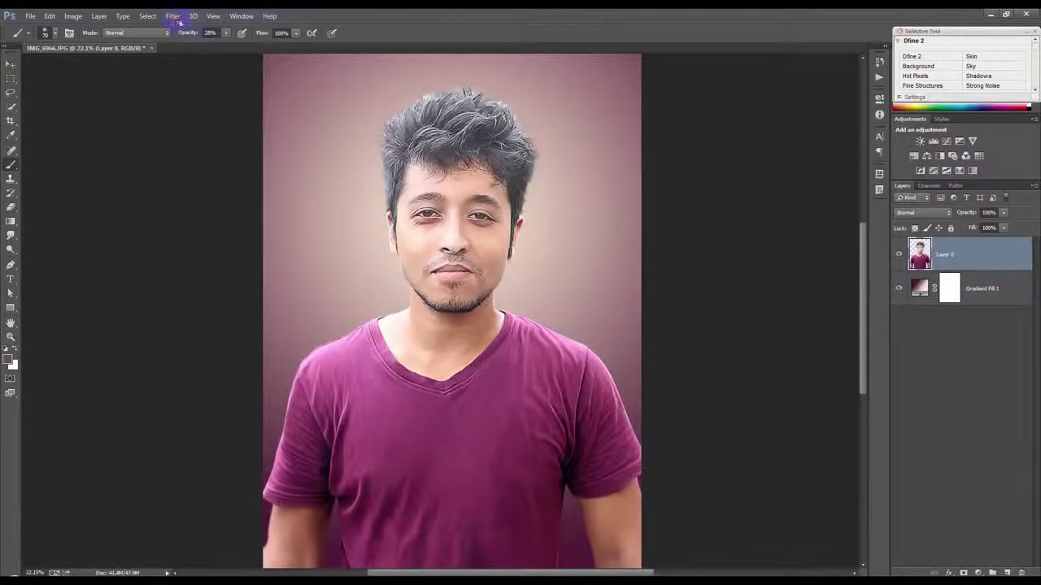
- Apply Imagenomic Portraiture with its Smoothing: High preset to Layer 0, then zoom in on the face
click(174, 17)
click(339, 253)
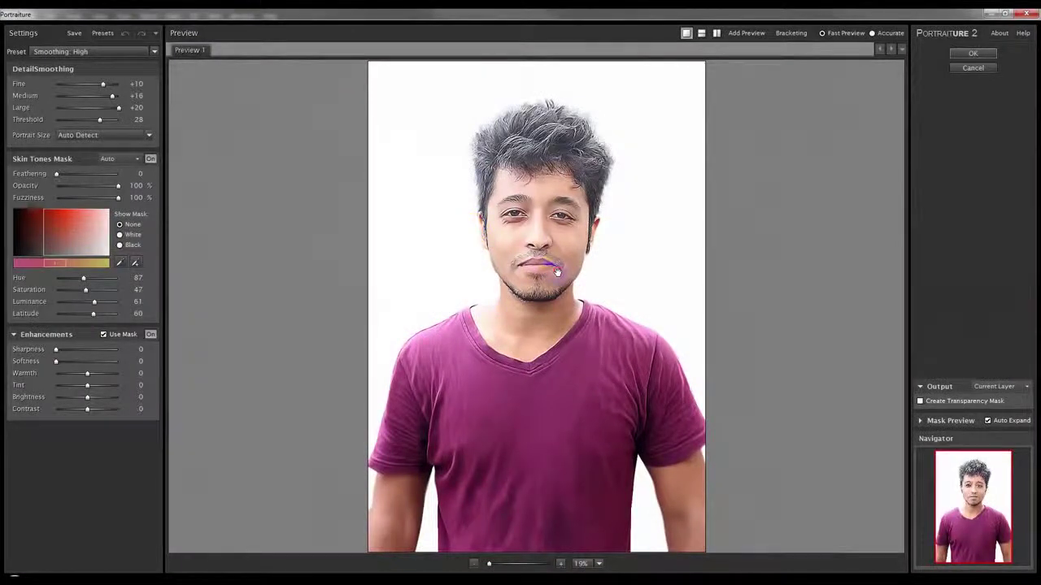
click(972, 52)
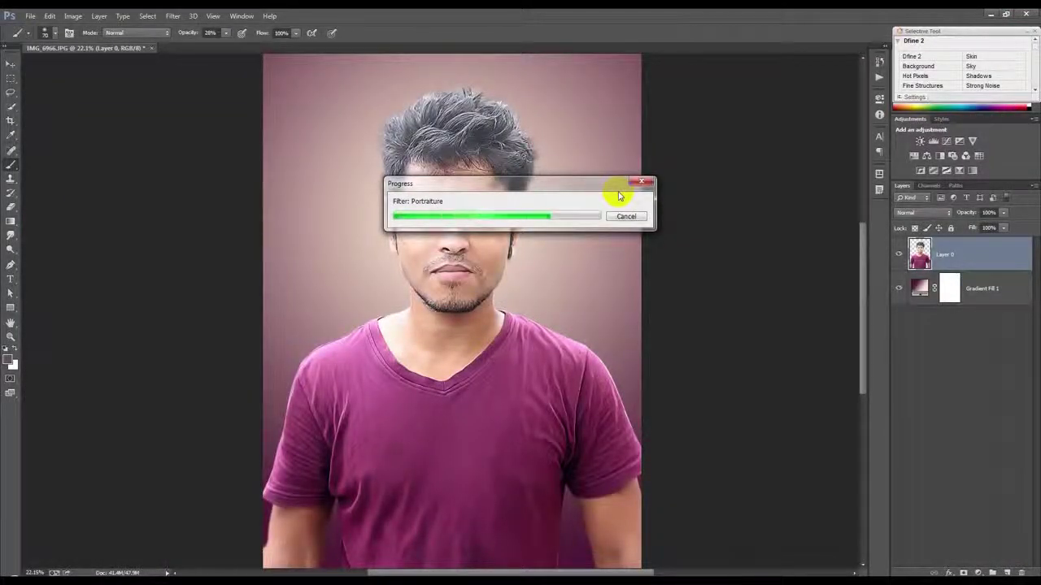
mouse_move(402, 262)
mouse_down()
mouse_move(448, 239)
mouse_move(500, 232)
mouse_move(498, 271)
mouse_up()
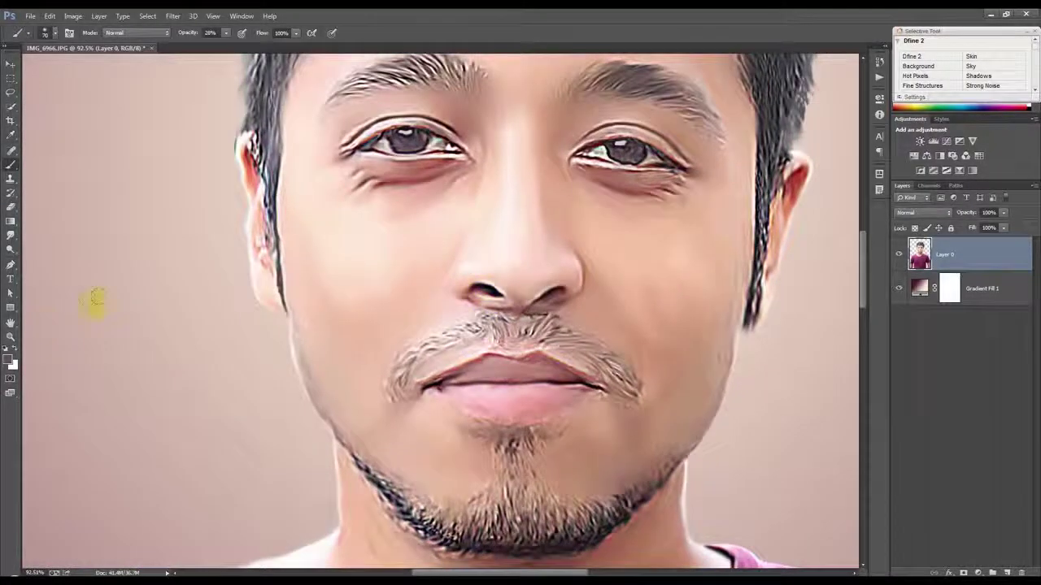
- Select the Sponge tool in Saturate mode
click(10, 235)
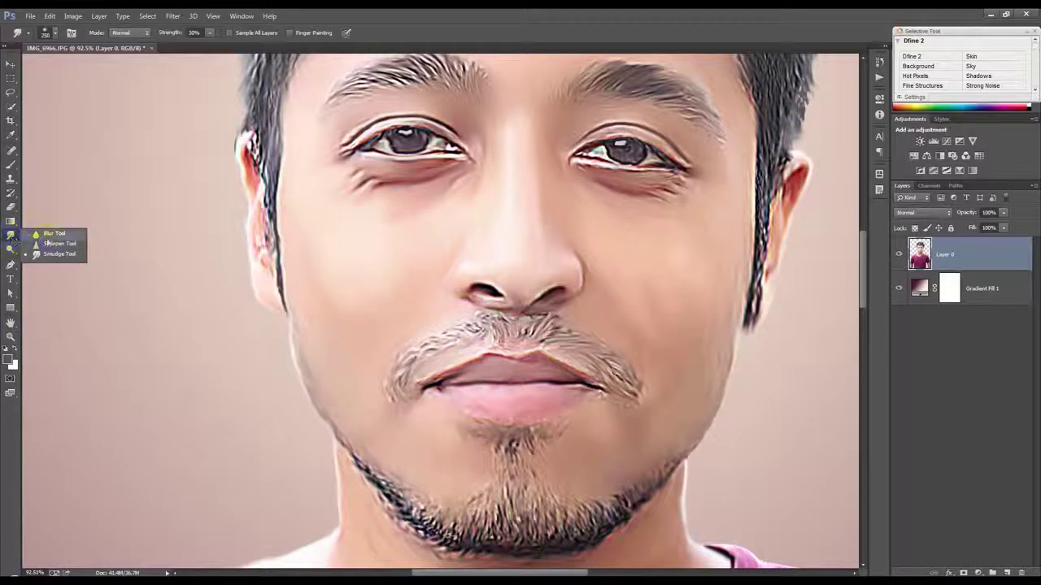
click(56, 244)
click(10, 235)
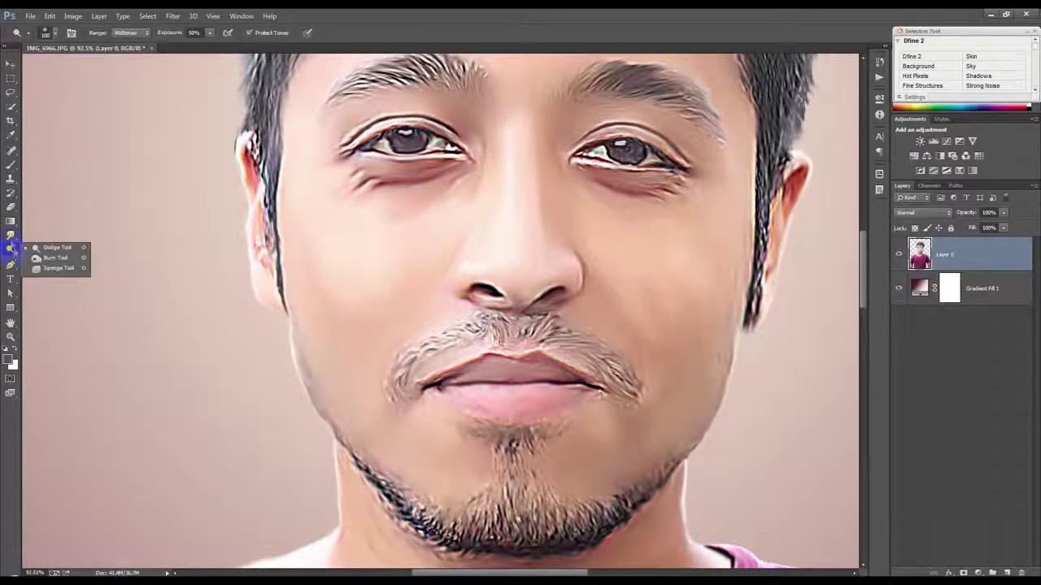
click(11, 250)
click(57, 269)
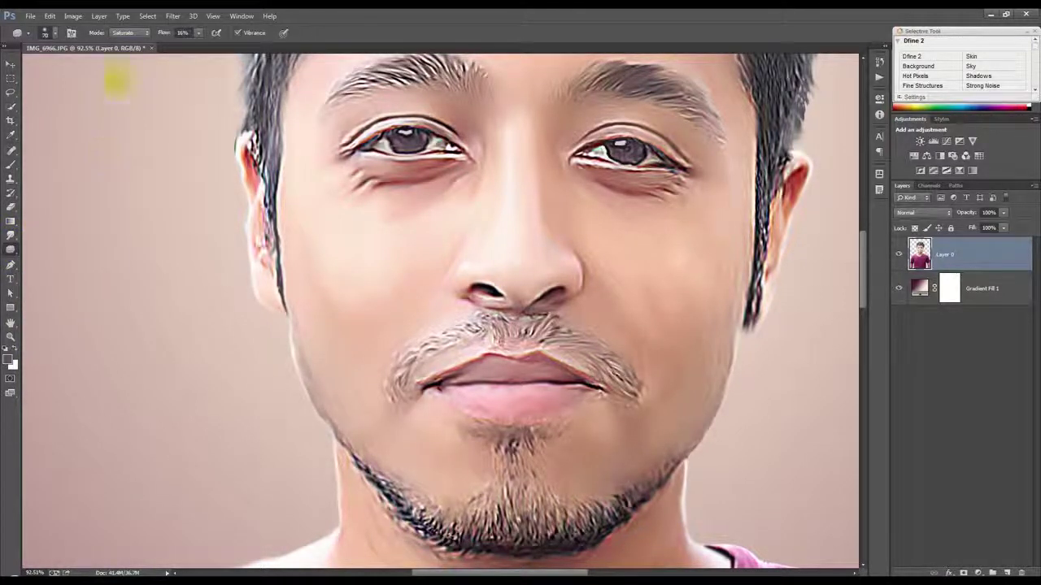
- Saturate the colour of the lower lip and across the chin
mouse_move(517, 400)
mouse_down()
mouse_move(476, 387)
mouse_move(551, 397)
mouse_up()
alt+scroll(642, 360, down, 6)
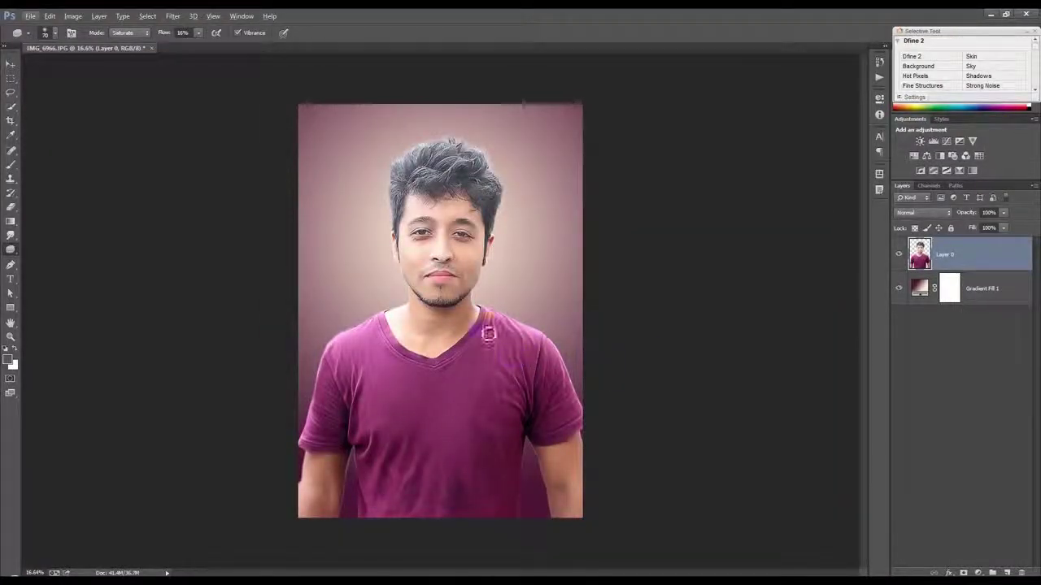
alt+scroll(439, 272, up, 3)
alt+scroll(480, 299, down, 3)
alt+scroll(482, 297, up, 1)
drag(483, 298, 377, 317)
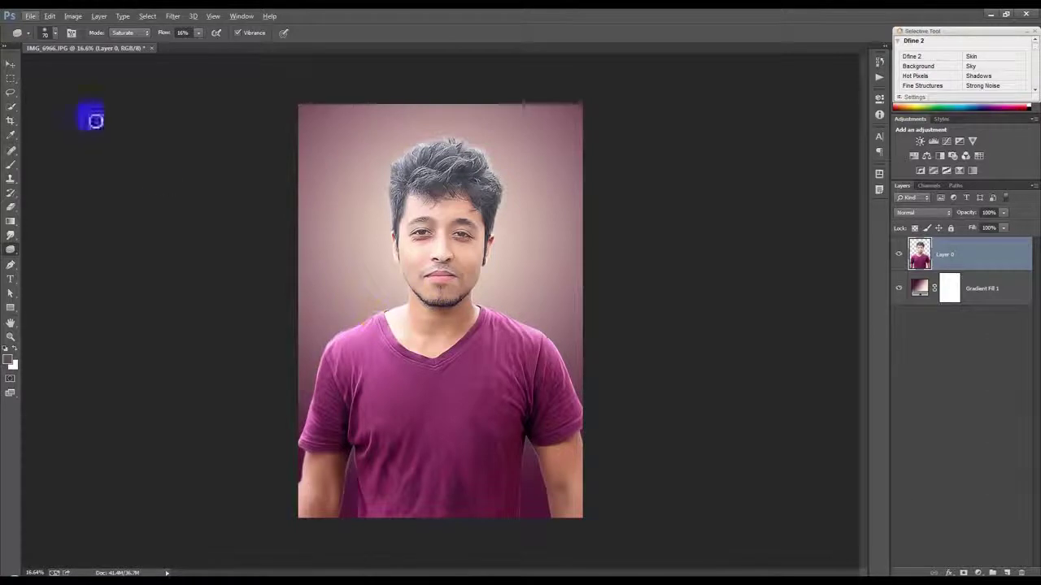
click(10, 64)
- Add a layer mask to Layer 0 and pick a textured brush tip at 100% opacity
click(965, 572)
click(10, 165)
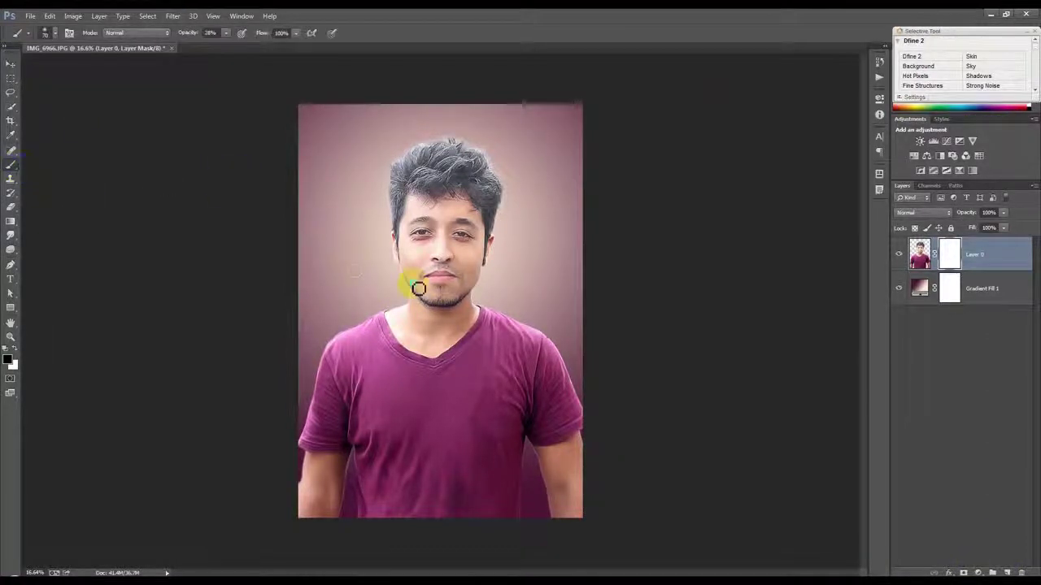
right_click(418, 289)
click(467, 477)
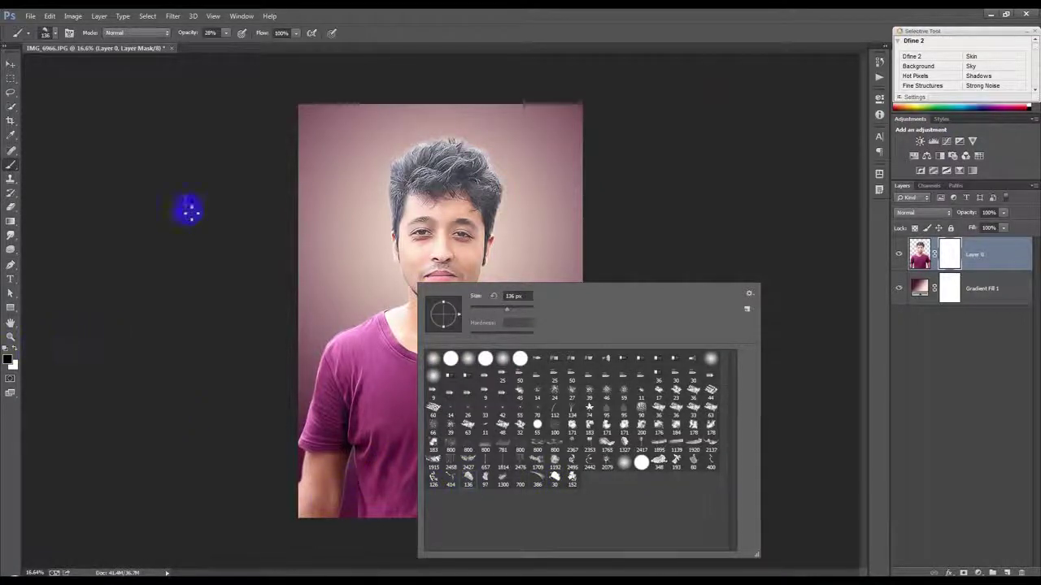
click(461, 29)
drag(183, 32, 458, 44)
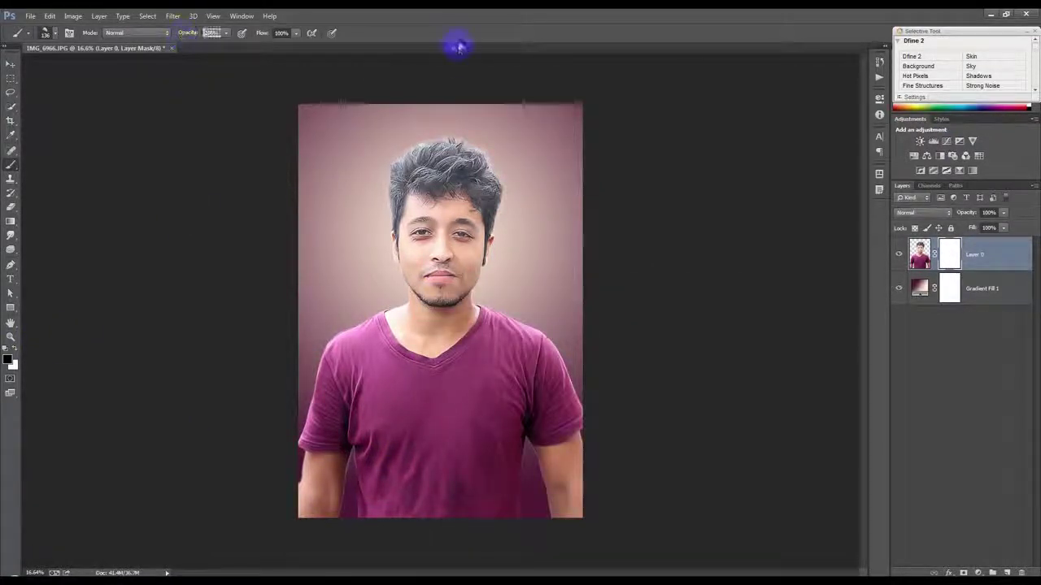
- Set the brush to 111 px, enlarge it further, and paint black over both lower forearms
key(bracketright)
key(bracketright)
key(bracketright)
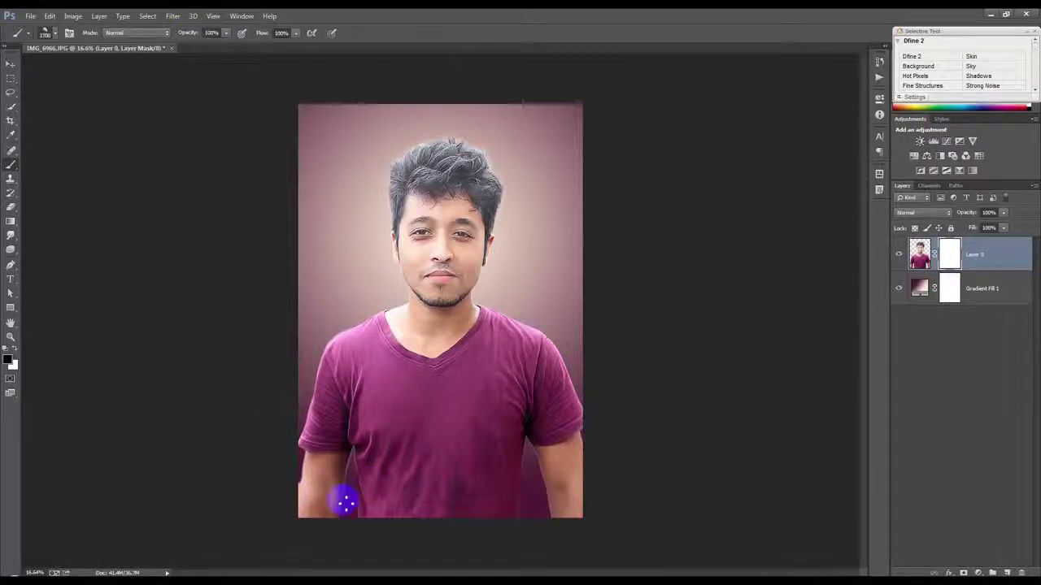
right_click(409, 432)
text(111)
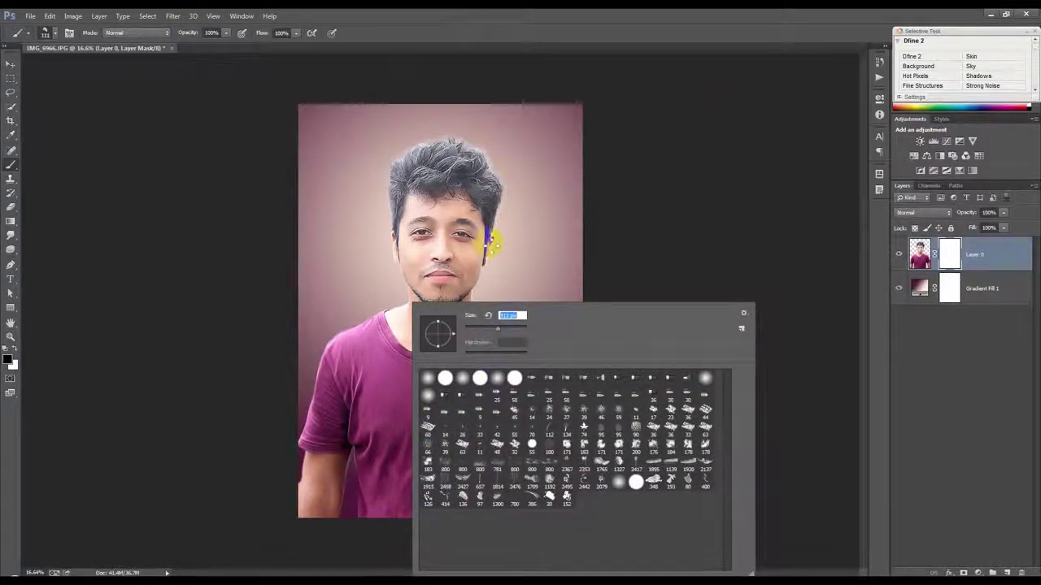
key(Return)
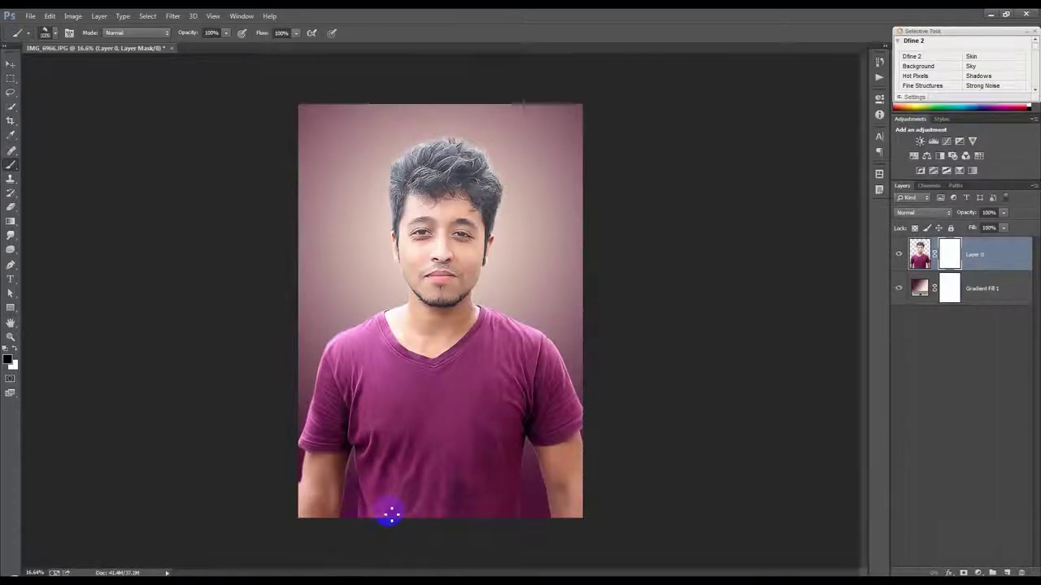
key(])
key(])
key(])
drag(286, 481, 301, 522)
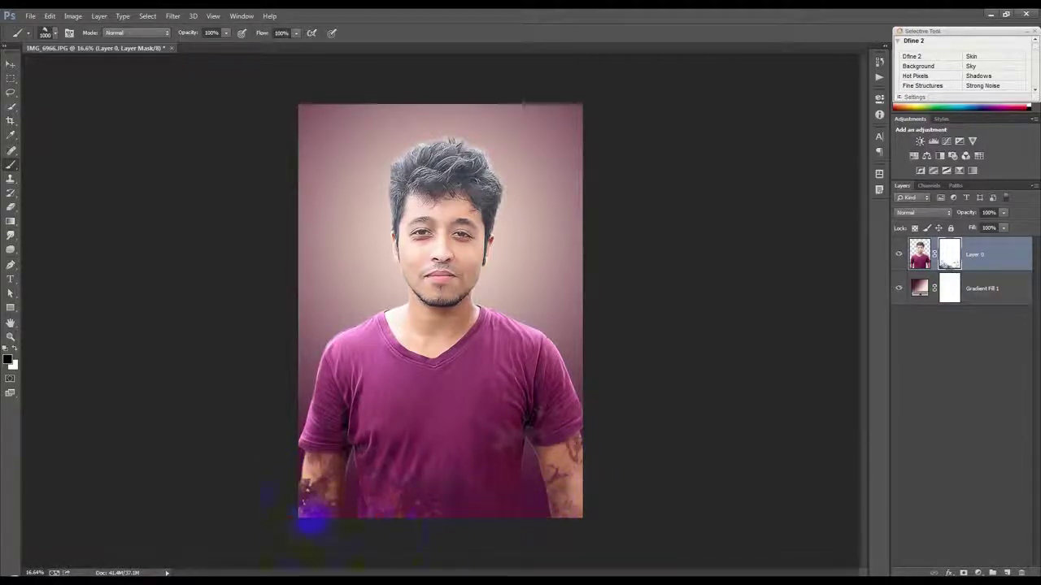
drag(478, 514, 584, 498)
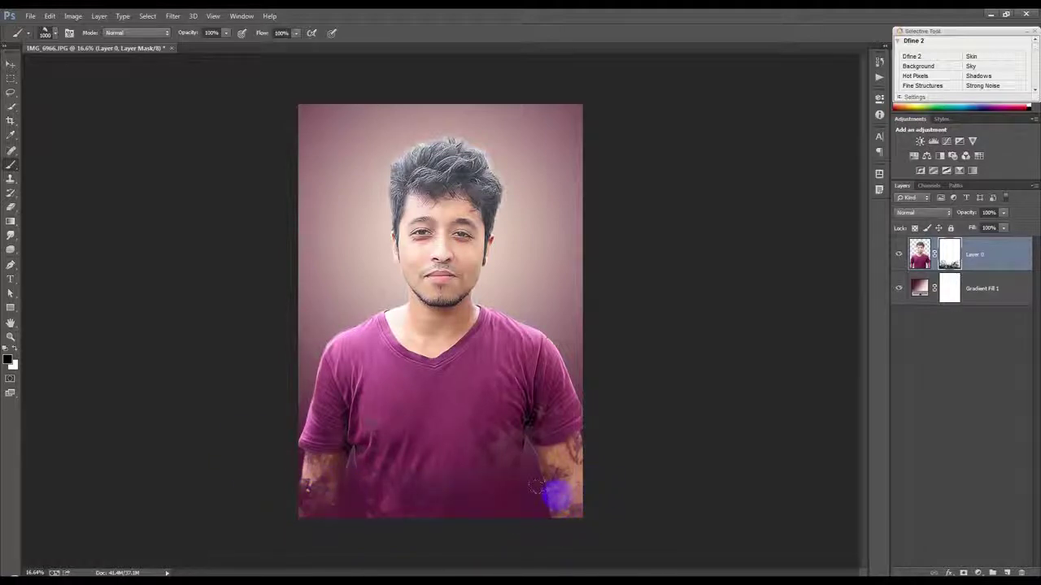
drag(557, 496, 576, 427)
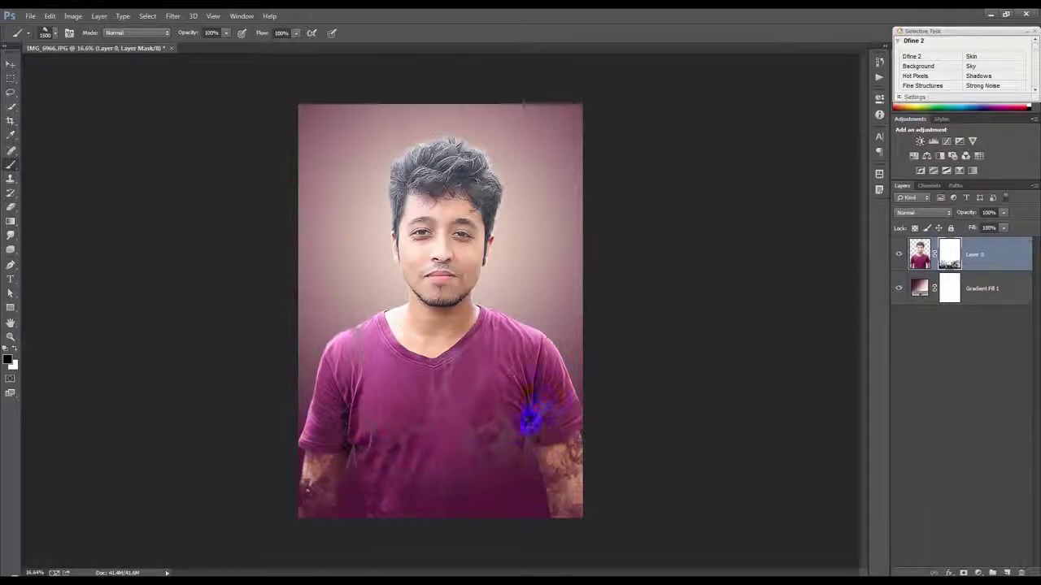
- With an enlarged 152 brush, mask out the lower shirt and arms along the bottom
right_click(471, 452)
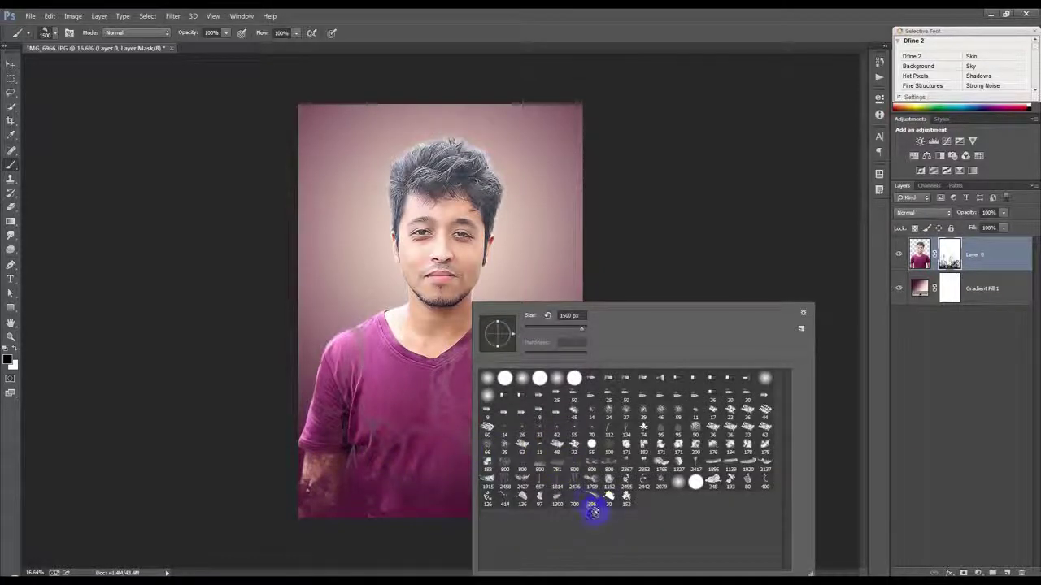
click(625, 497)
key(Return)
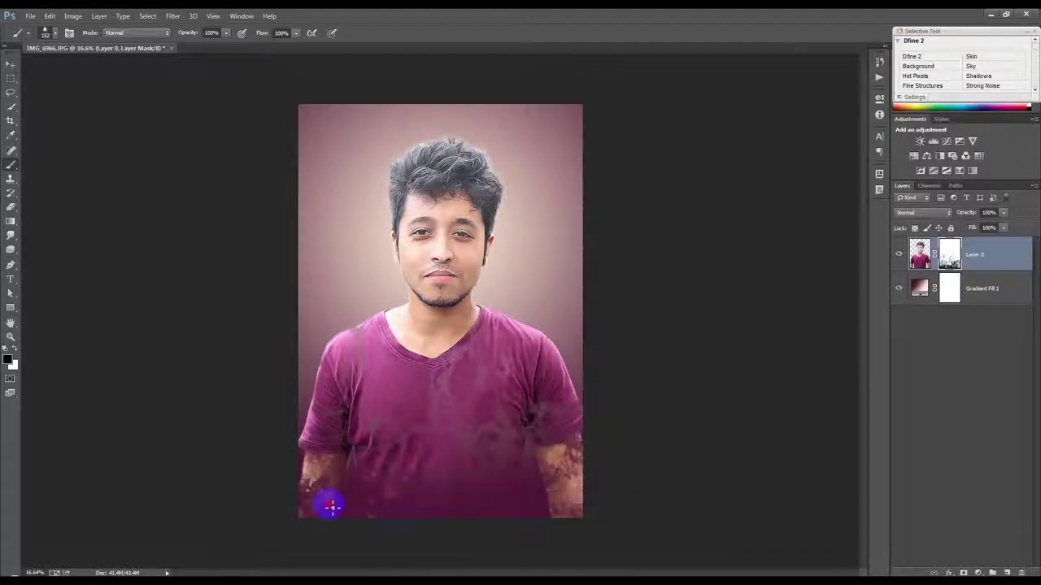
key(bracketright)
mouse_move(327, 509)
mouse_down()
mouse_move(365, 495)
mouse_move(488, 529)
mouse_move(579, 517)
mouse_up()
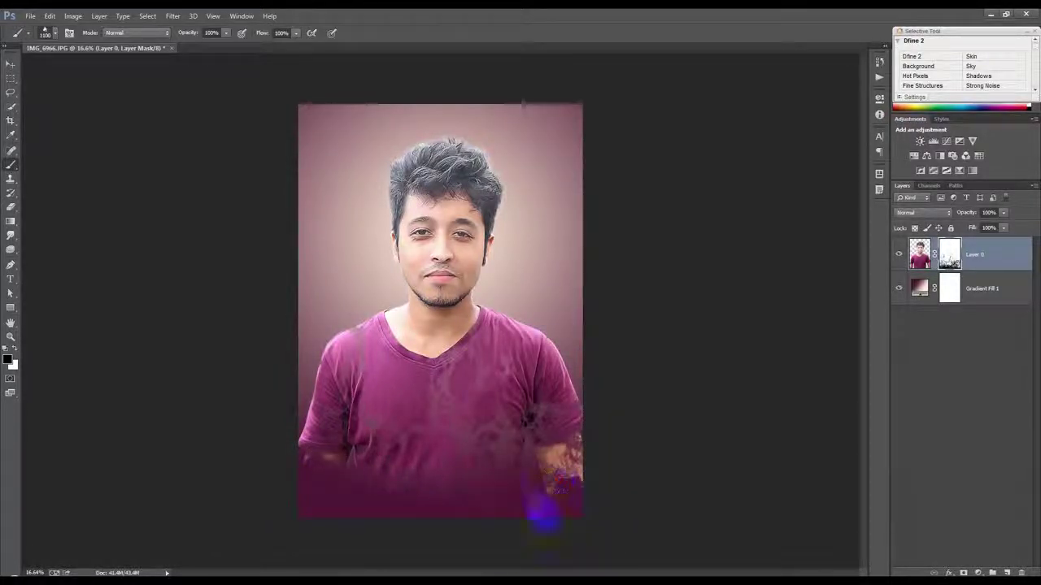
- Switch to the 97 brush tip at 3421 px and clear the out-of-memory errors
right_click(552, 473)
click(617, 496)
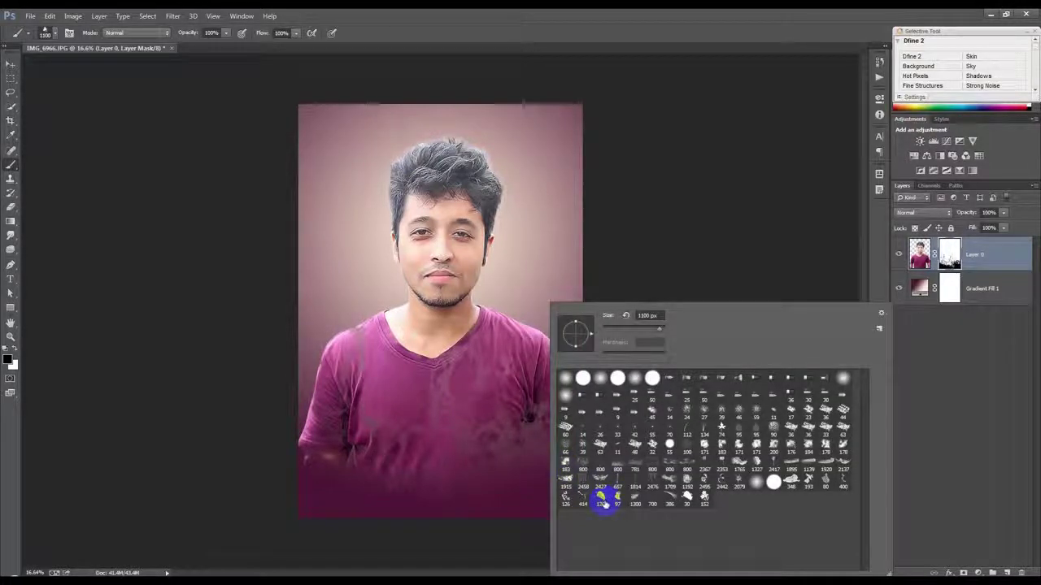
drag(633, 327, 663, 328)
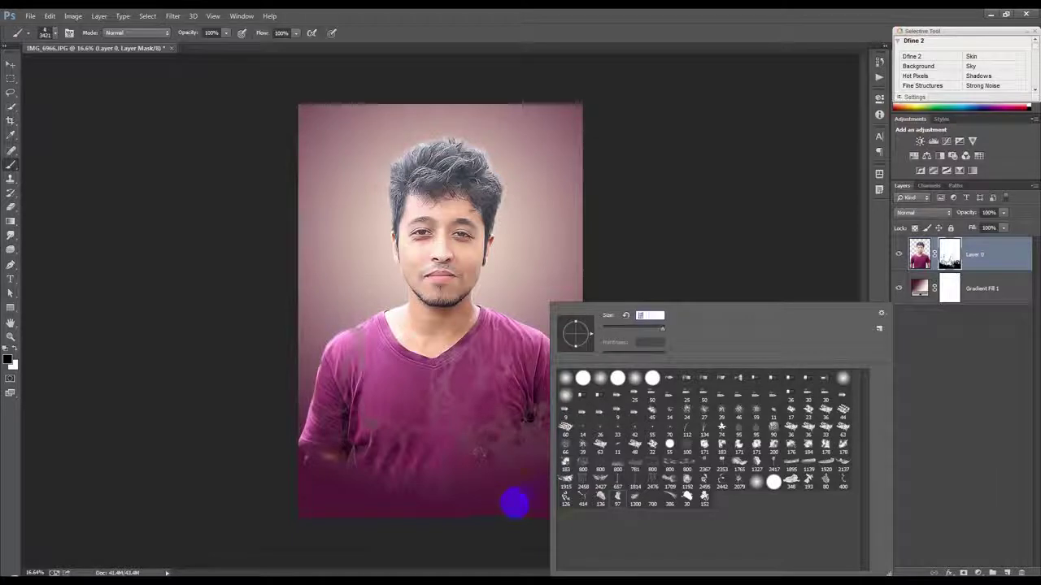
click(515, 503)
click(499, 226)
click(513, 439)
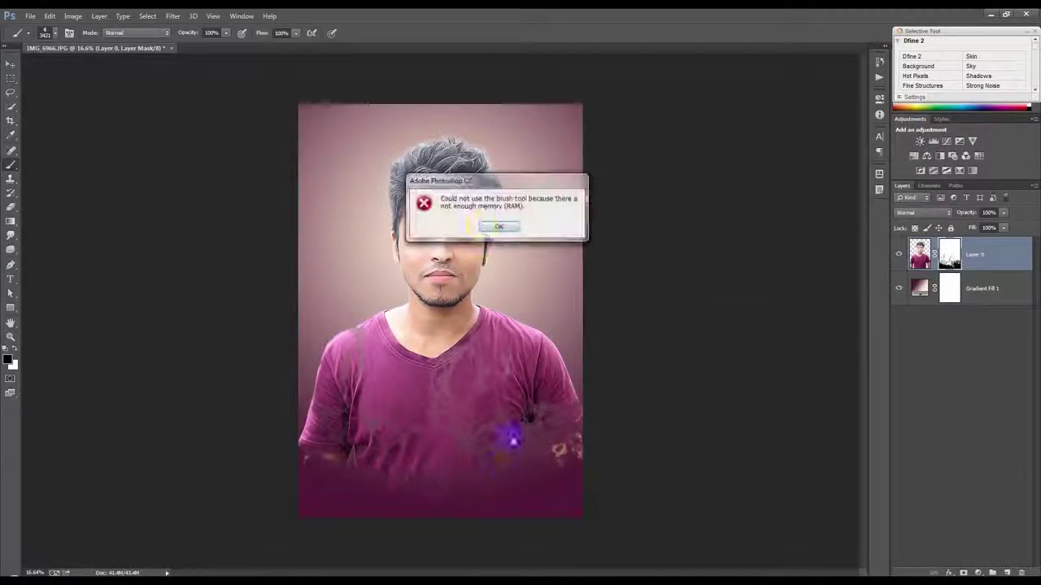
click(499, 227)
- Fade the shirt's bottom edge and its left edge near the arm
mouse_move(435, 508)
mouse_down()
mouse_move(376, 513)
mouse_move(332, 493)
mouse_move(597, 480)
mouse_move(584, 461)
mouse_move(514, 505)
mouse_up()
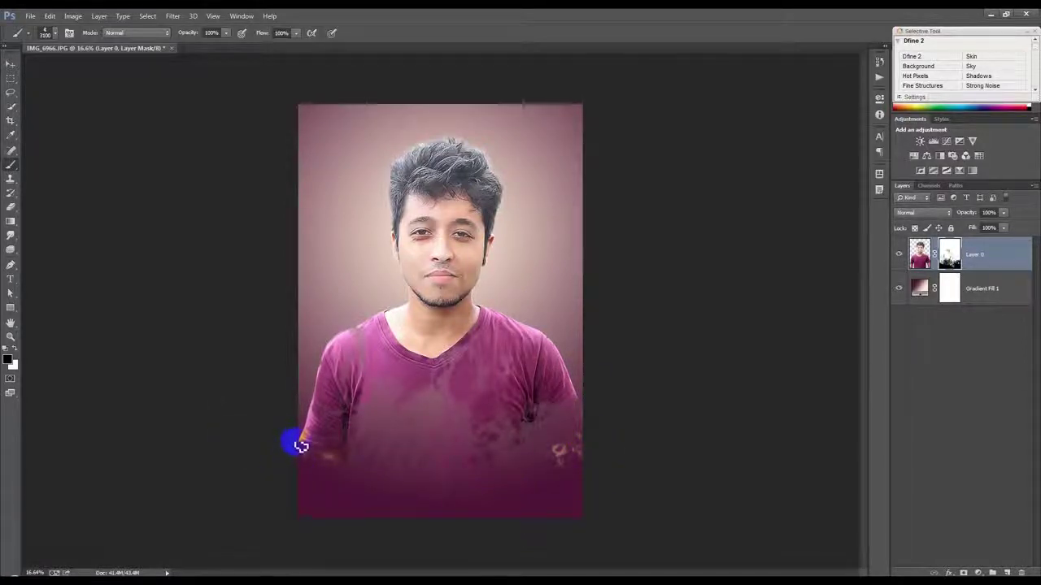
drag(249, 442, 300, 439)
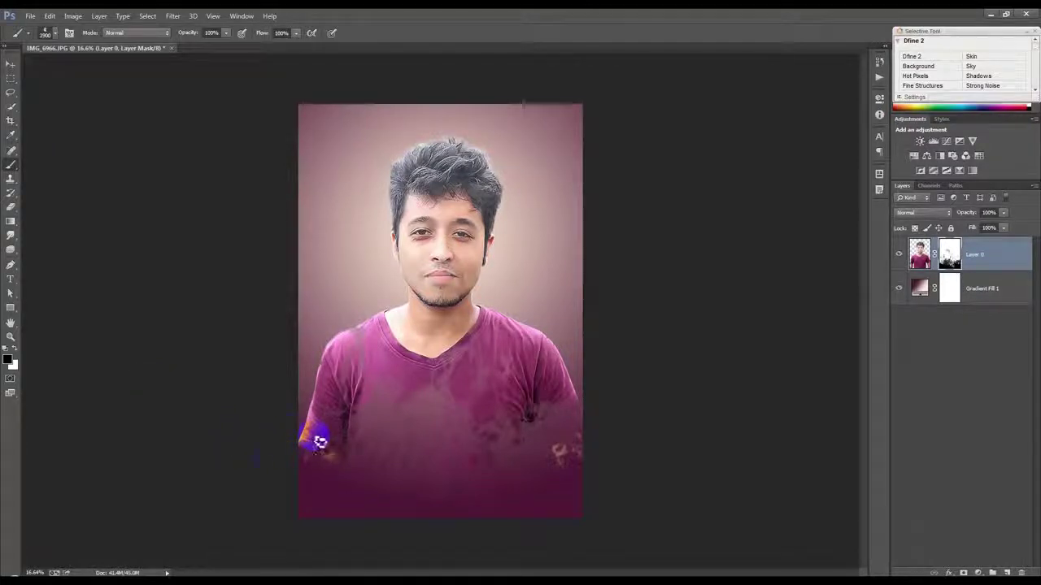
mouse_move(319, 442)
mouse_down()
mouse_move(293, 429)
mouse_move(313, 448)
mouse_up()
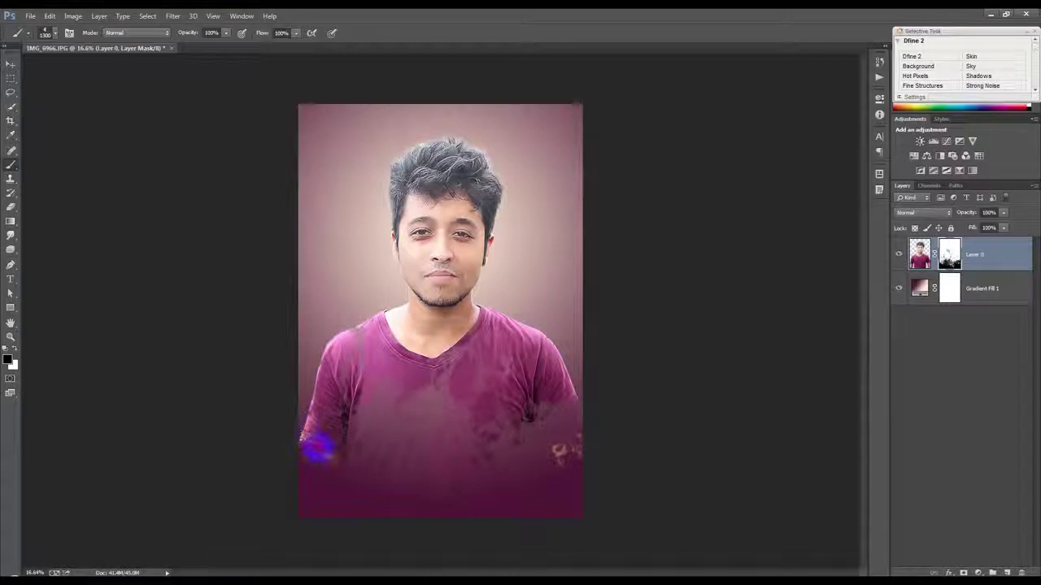
- Paint white drip streaks with a 500 px brush on the lower-left, lower-right and bottom centre
right_click(480, 431)
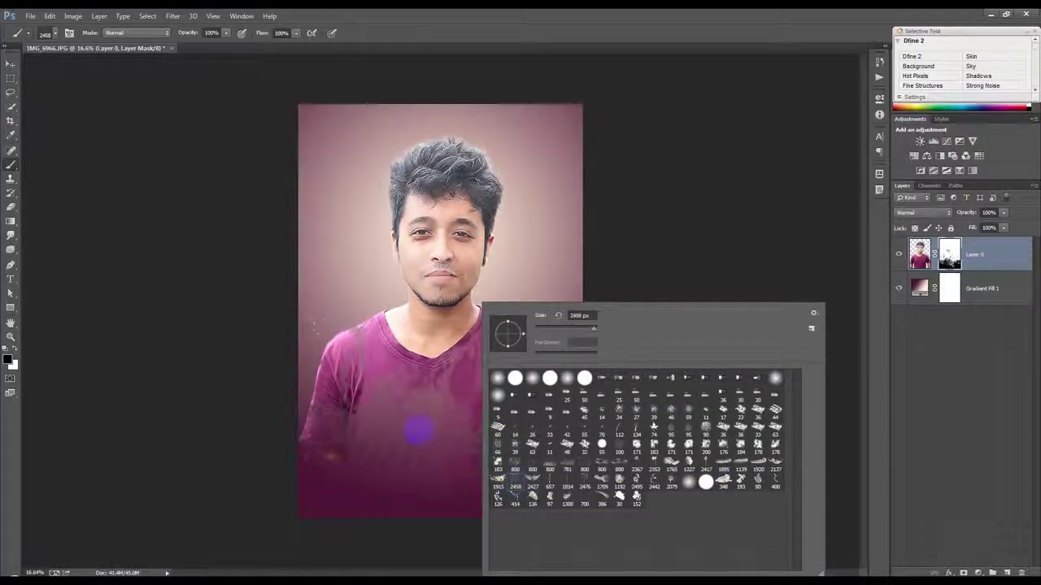
click(539, 45)
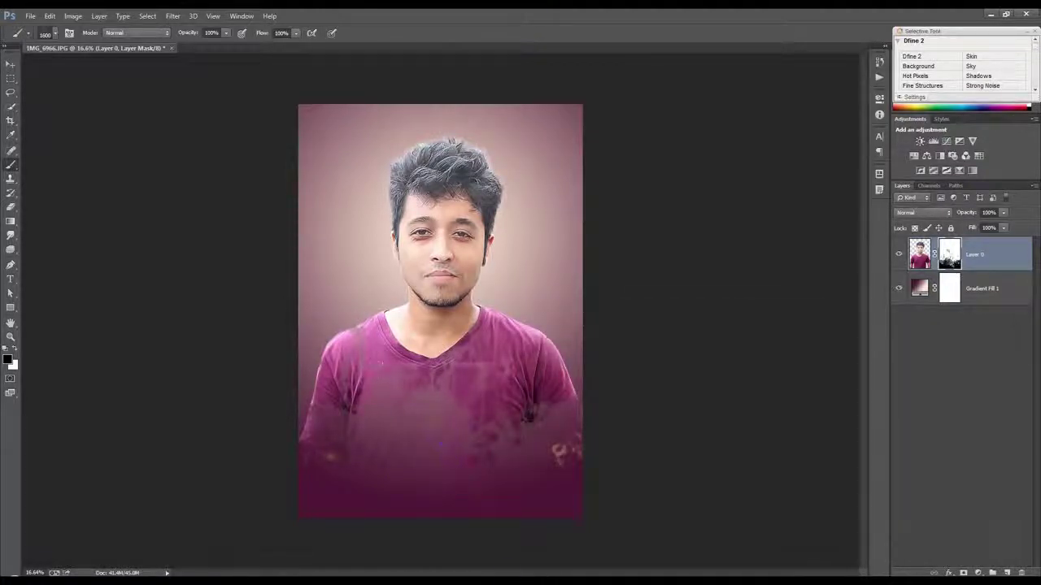
click(14, 349)
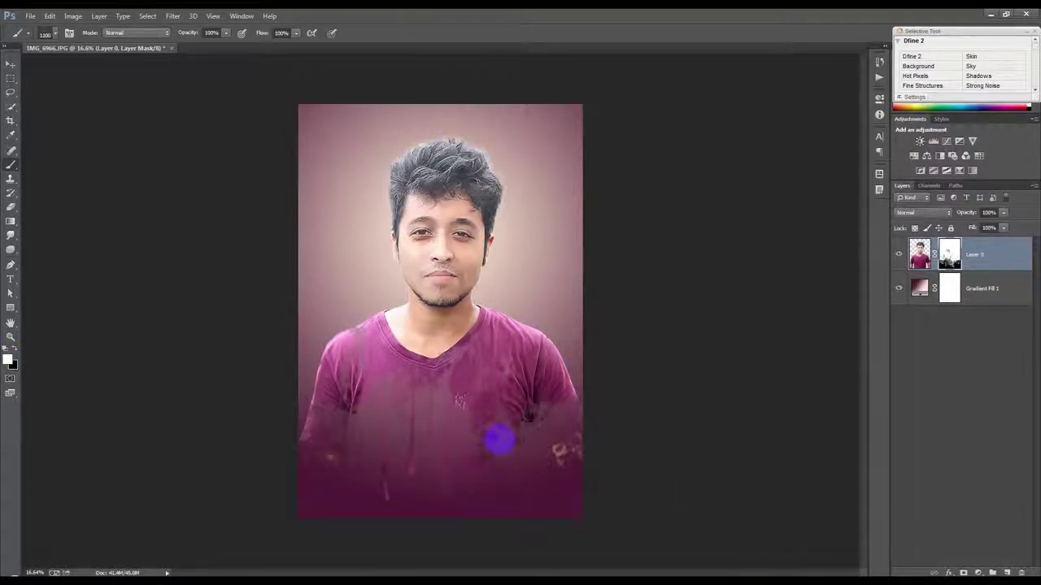
key(bracketleft)
key(bracketleft)
key(bracketleft)
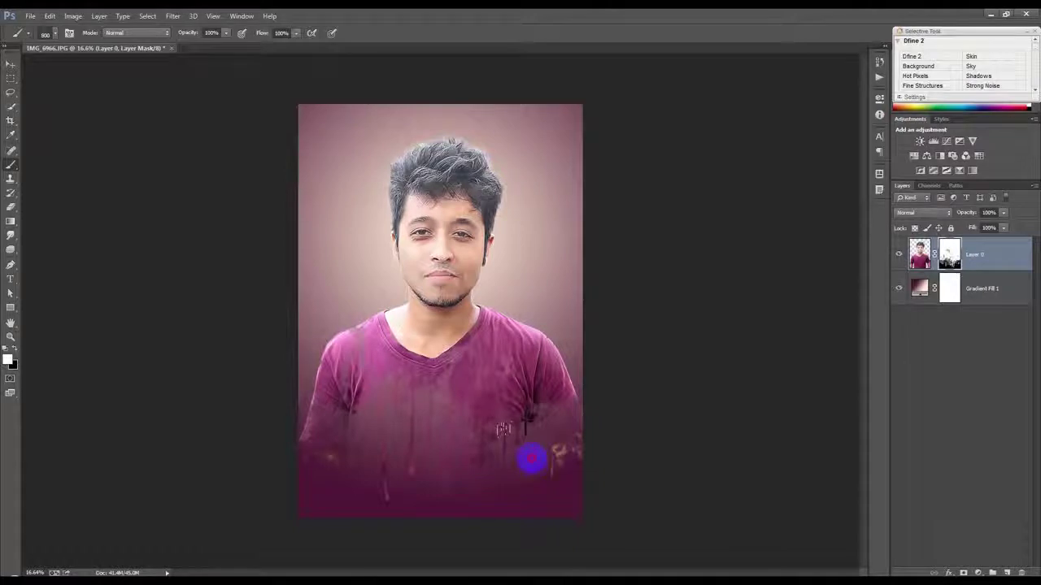
drag(330, 487, 396, 518)
drag(534, 487, 570, 466)
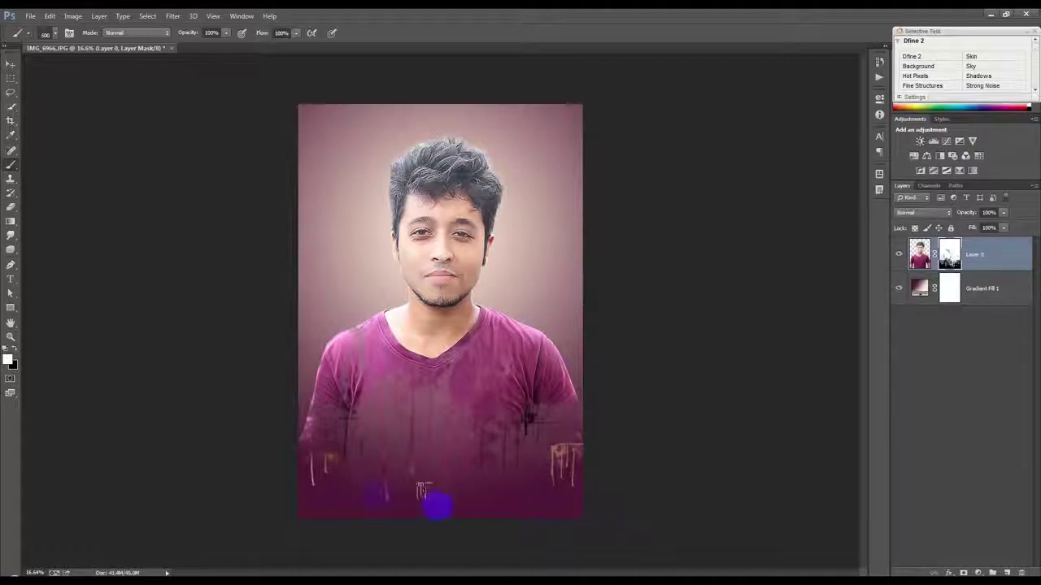
drag(325, 478, 455, 493)
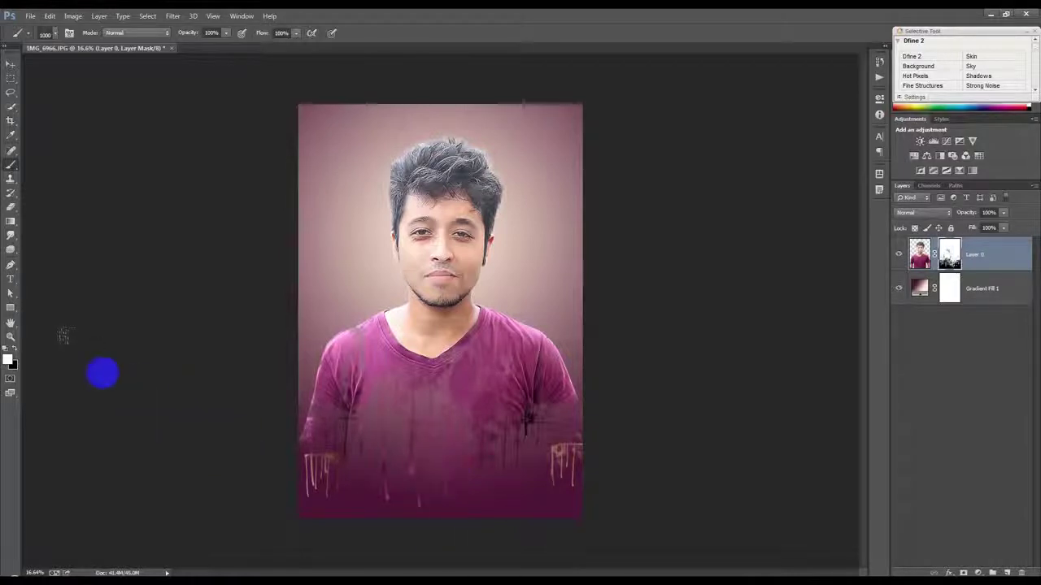
right_click(501, 427)
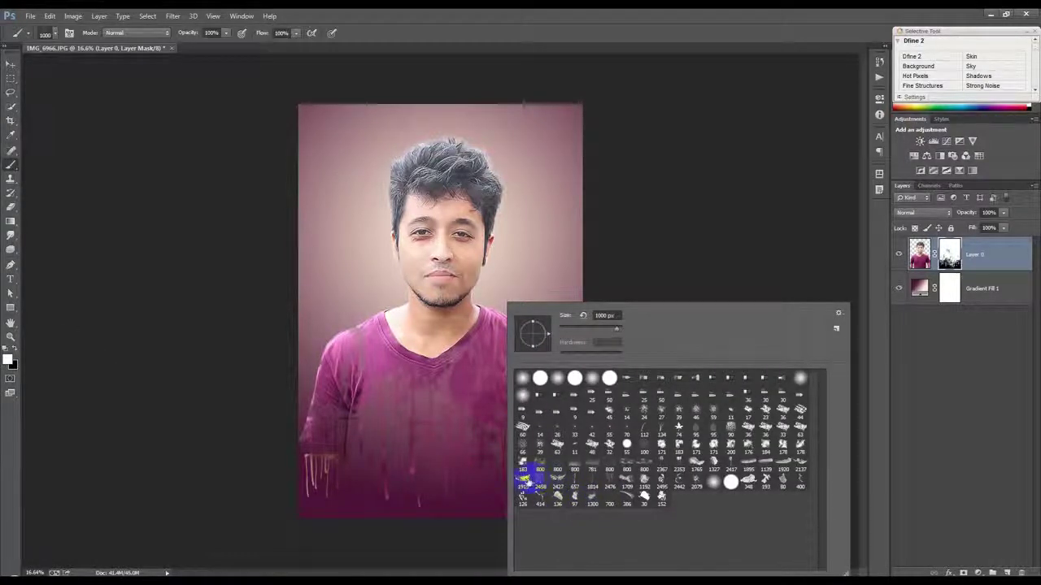
- Paint drips with the 1709 drip brush over the lower-right shirt and left shirt edge
click(627, 478)
click(374, 413)
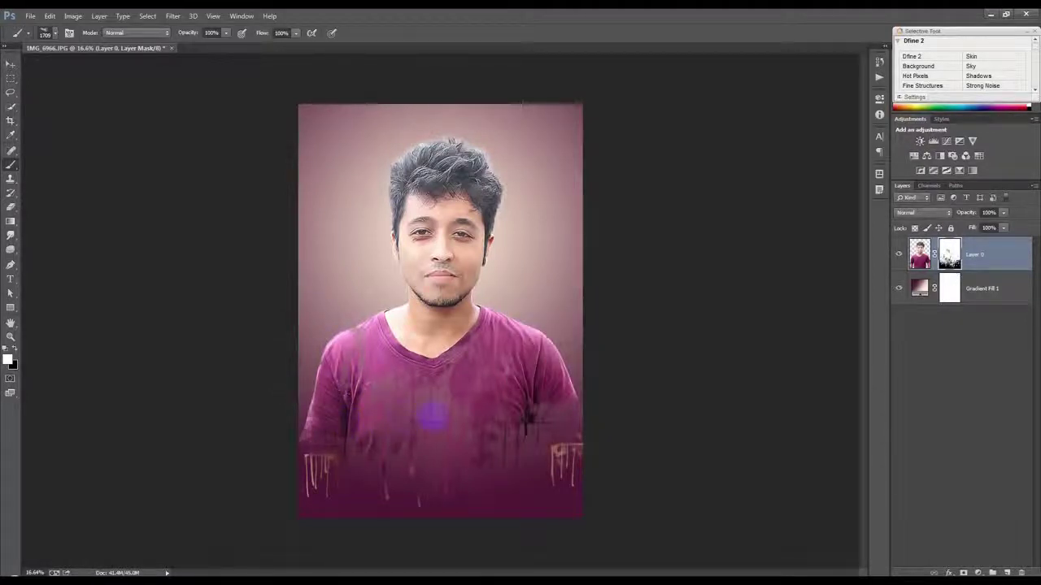
mouse_move(513, 409)
mouse_down()
mouse_move(553, 425)
mouse_move(471, 419)
mouse_up()
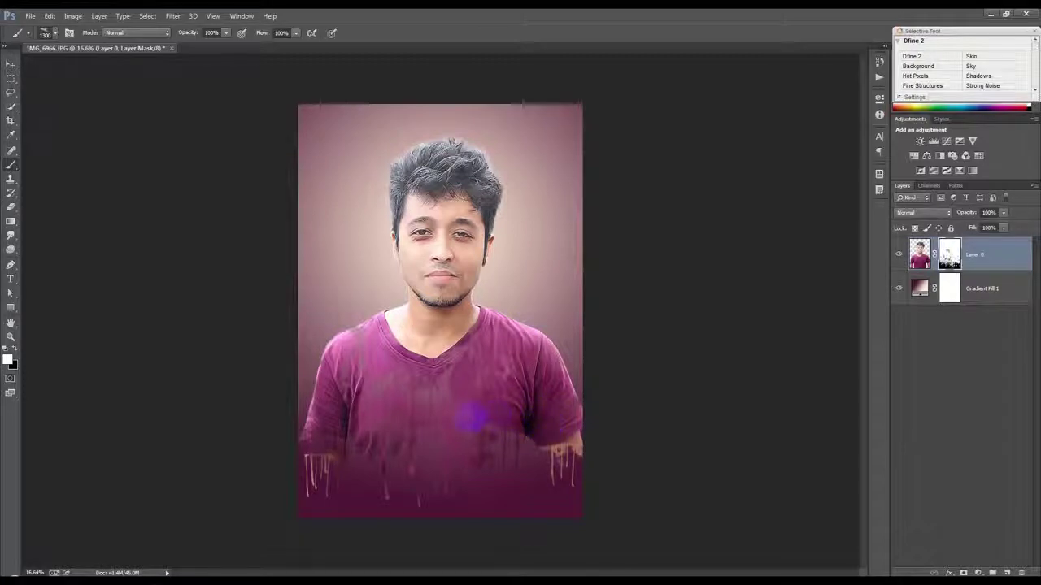
mouse_move(306, 442)
mouse_down()
mouse_move(285, 436)
mouse_move(394, 421)
mouse_up()
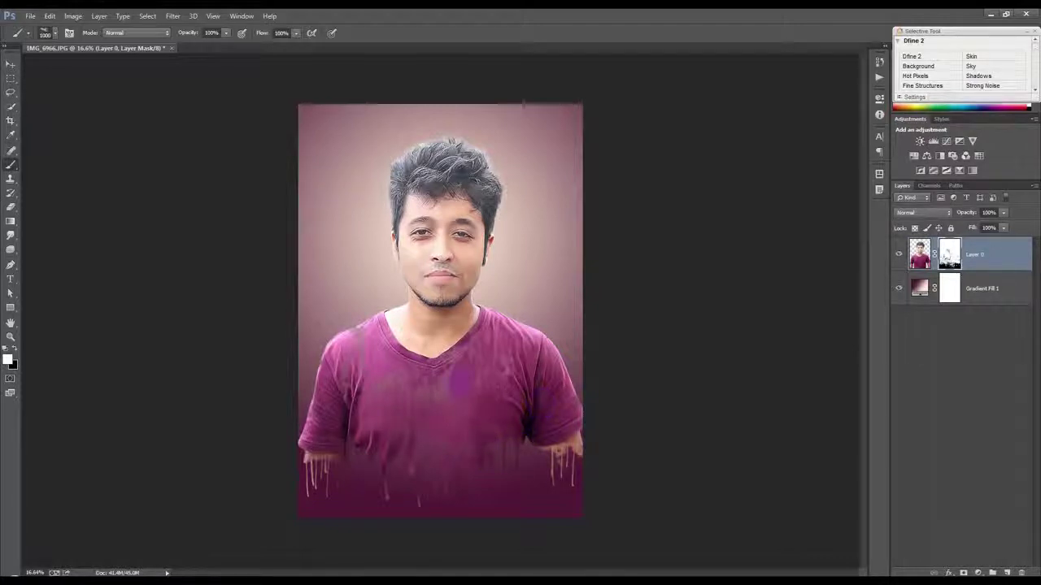
- Scale the man's layer down to about 96% with Free Transform
key(ctrl+t)
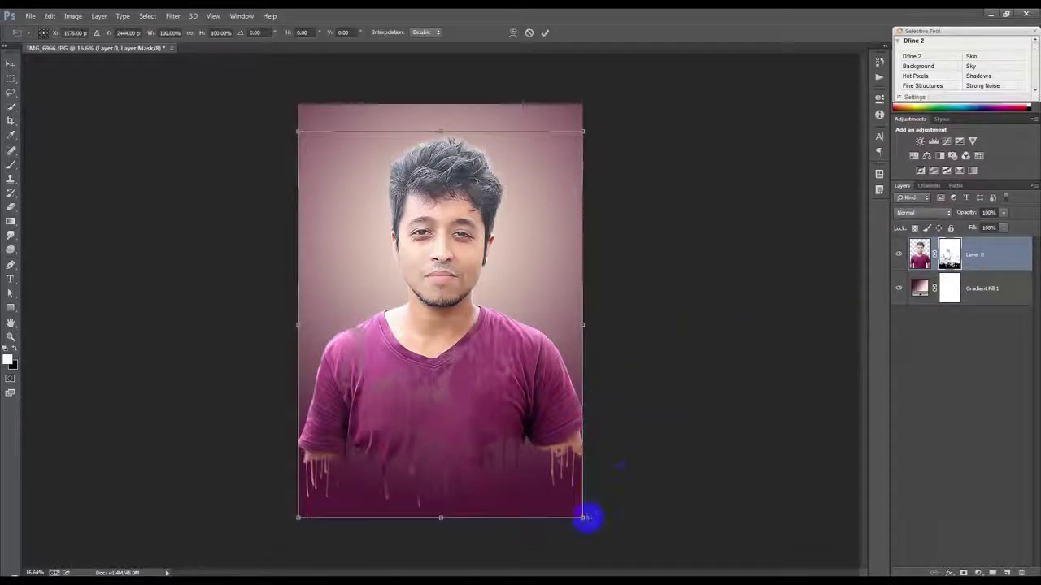
drag(583, 517, 573, 504)
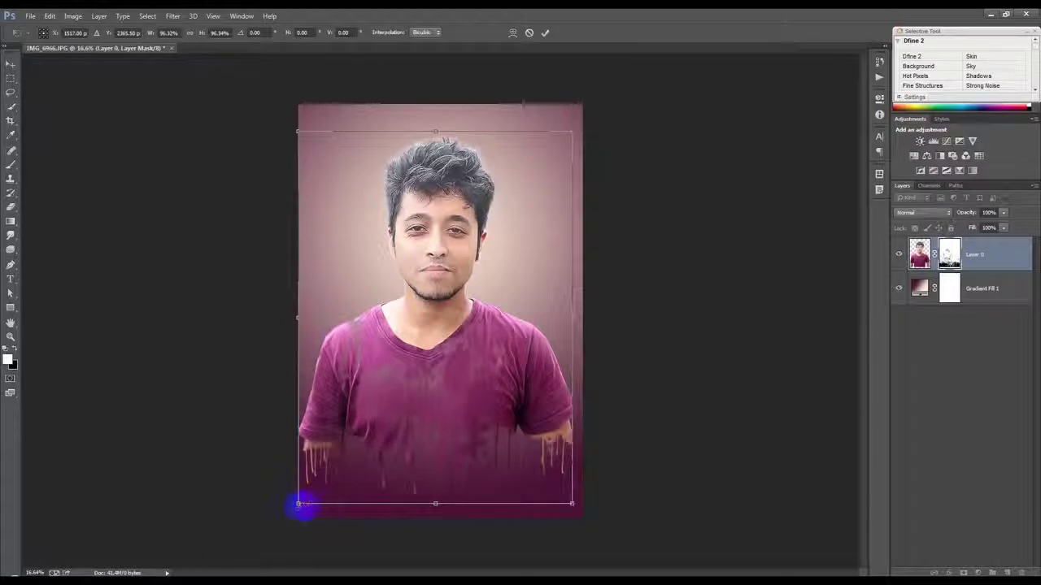
drag(301, 506, 313, 491)
key(Return)
key(b)
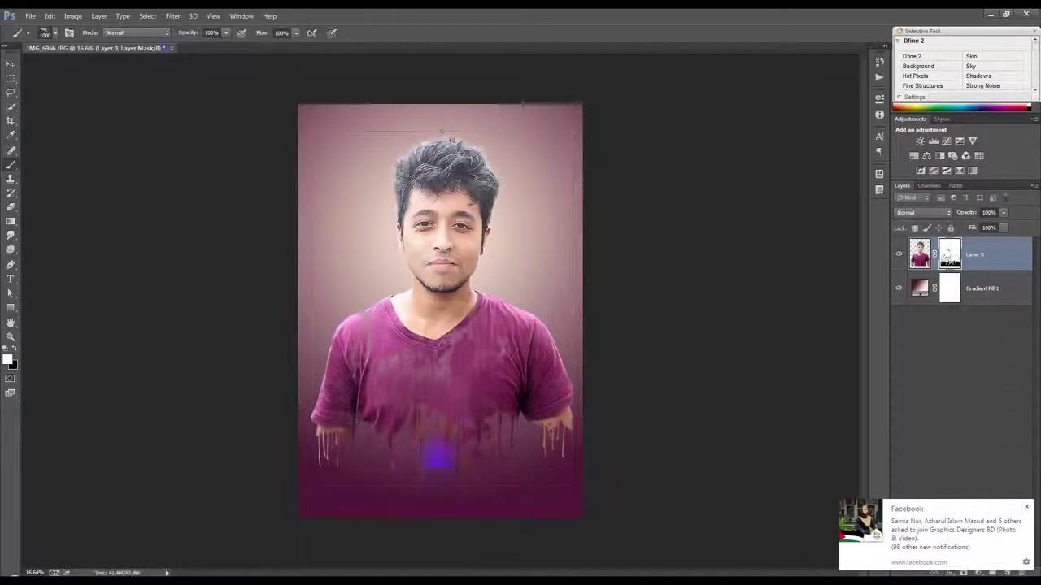
- Set the image height to 2500 px in Image Size, keeping proportions
click(73, 16)
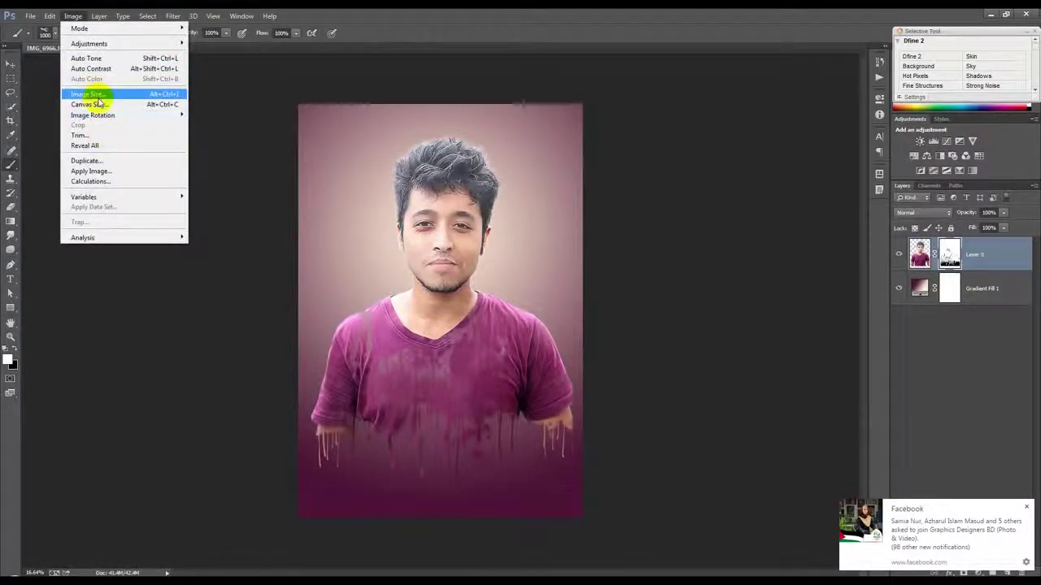
click(96, 96)
double_click(577, 225)
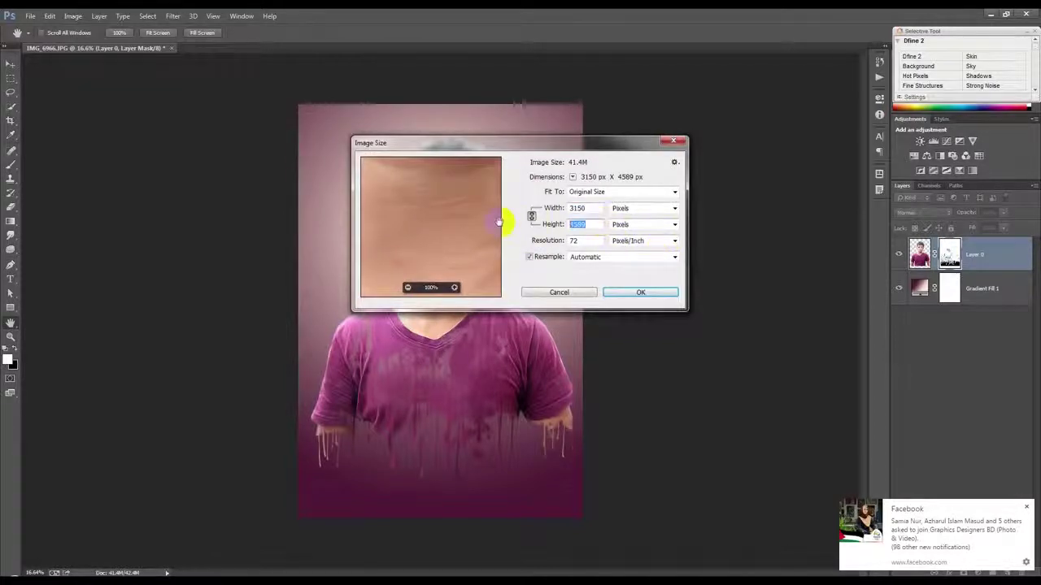
text(2500)
click(640, 292)
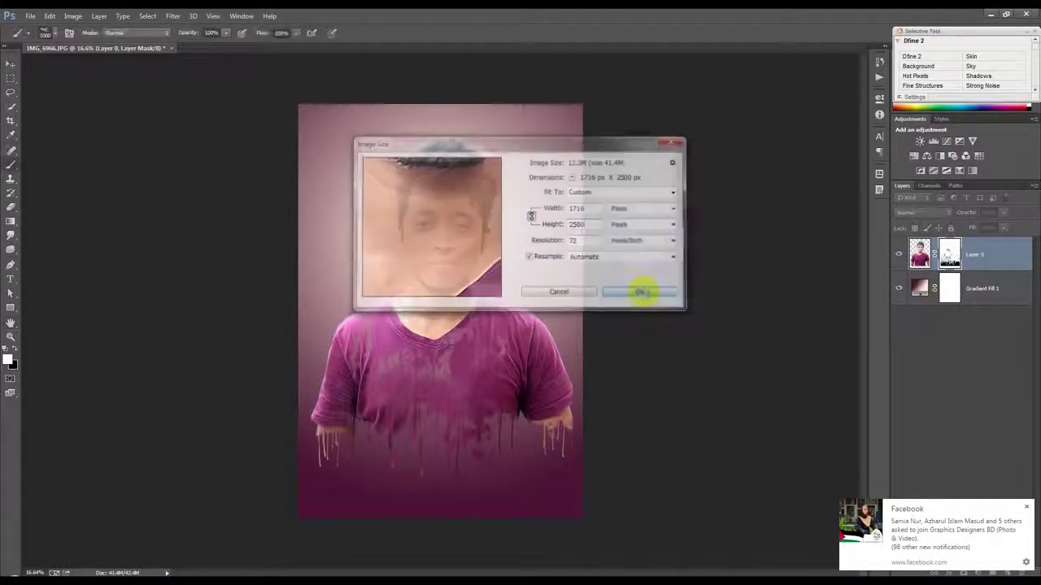
click(9, 62)
scroll(531, 374, up, 3)
scroll(534, 399, up, 2)
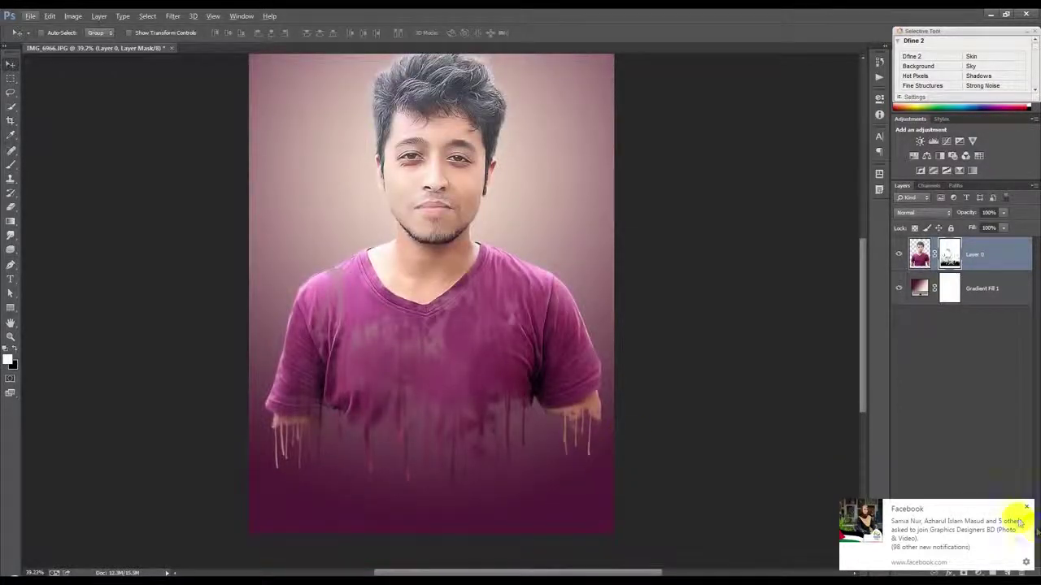
- Dismiss the notification and mask the canvas bottom in black with a 200 px round brush
click(948, 255)
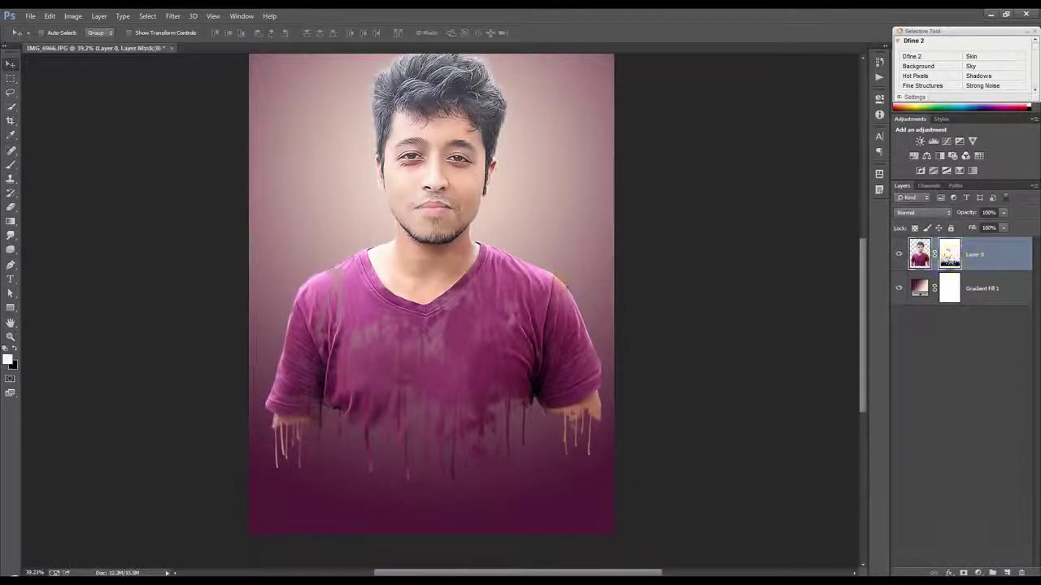
click(16, 167)
drag(590, 528, 599, 515)
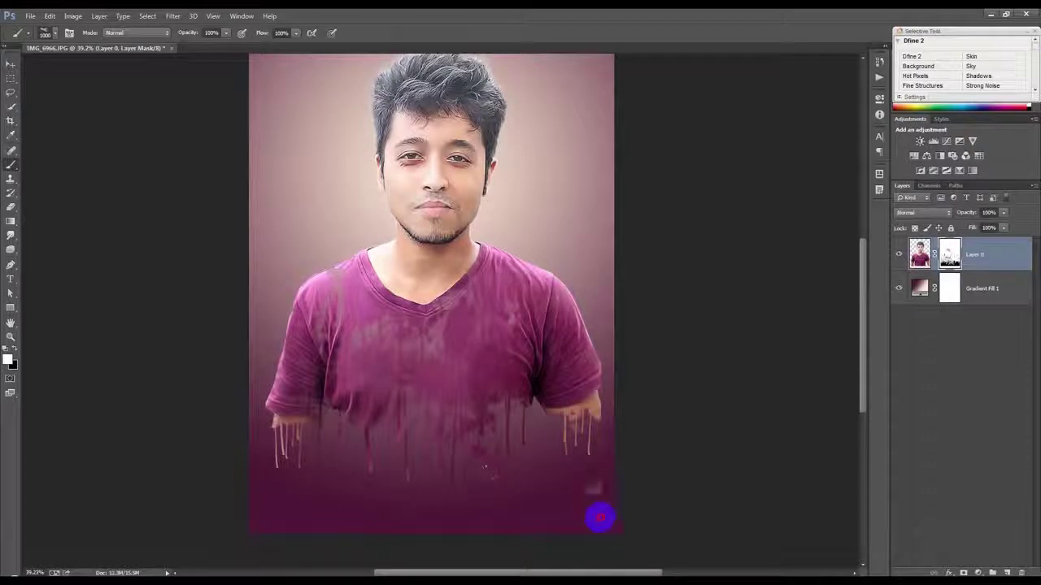
key(bracketleft)
right_click(590, 492)
click(663, 378)
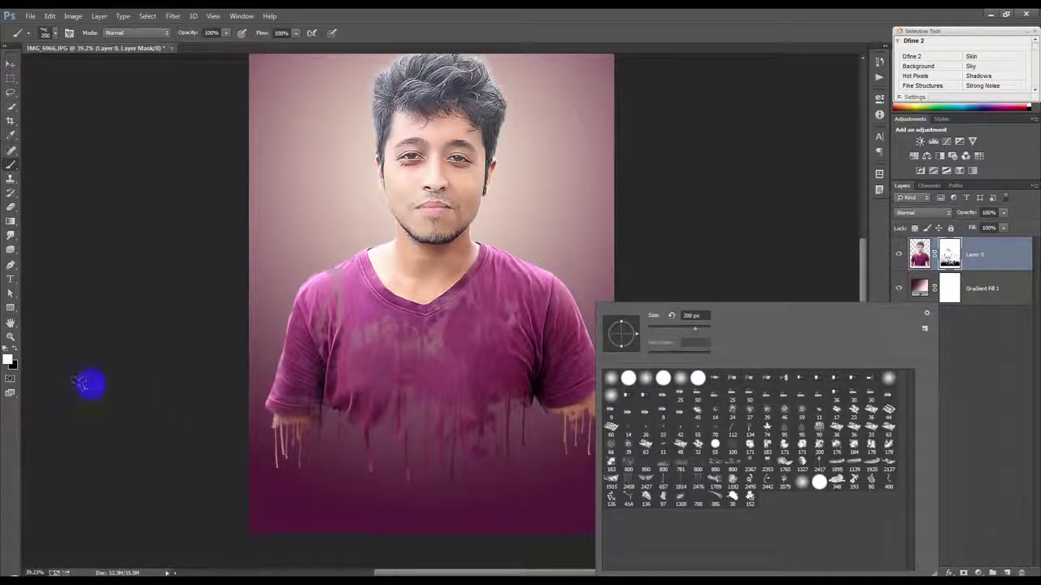
click(13, 348)
mouse_move(285, 504)
mouse_down()
mouse_move(251, 453)
mouse_move(317, 492)
mouse_move(383, 495)
mouse_move(615, 488)
mouse_move(611, 436)
mouse_move(616, 447)
mouse_move(325, 483)
mouse_move(337, 521)
mouse_up()
- Finish masking the bottom edge and enlarge the Gradient Fill scale to 139%
drag(546, 508, 569, 503)
double_click(919, 289)
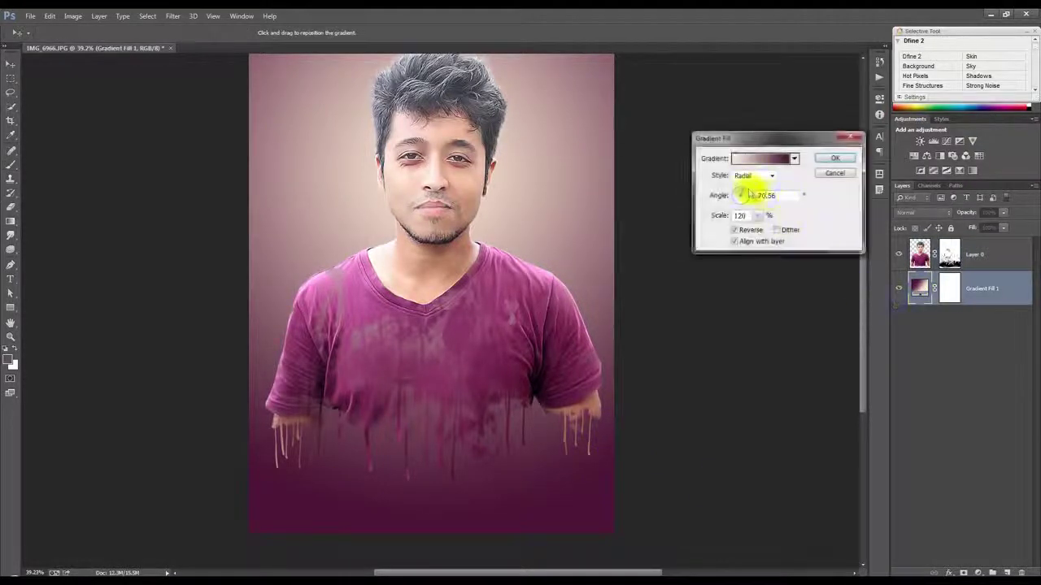
drag(756, 216, 759, 226)
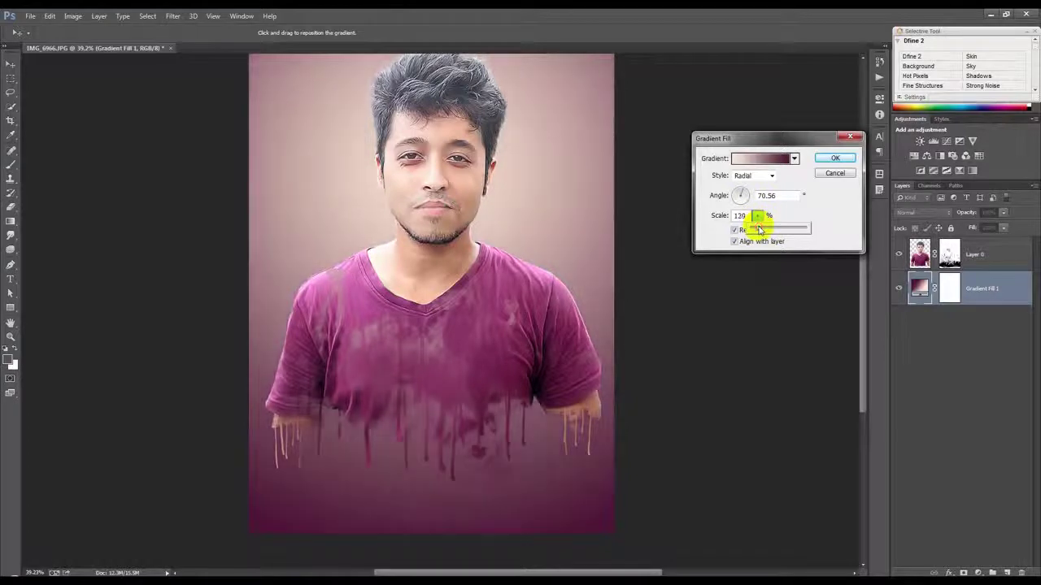
click(821, 158)
- Crop outward beyond both sides to widen the canvas into a landscape frame
click(11, 63)
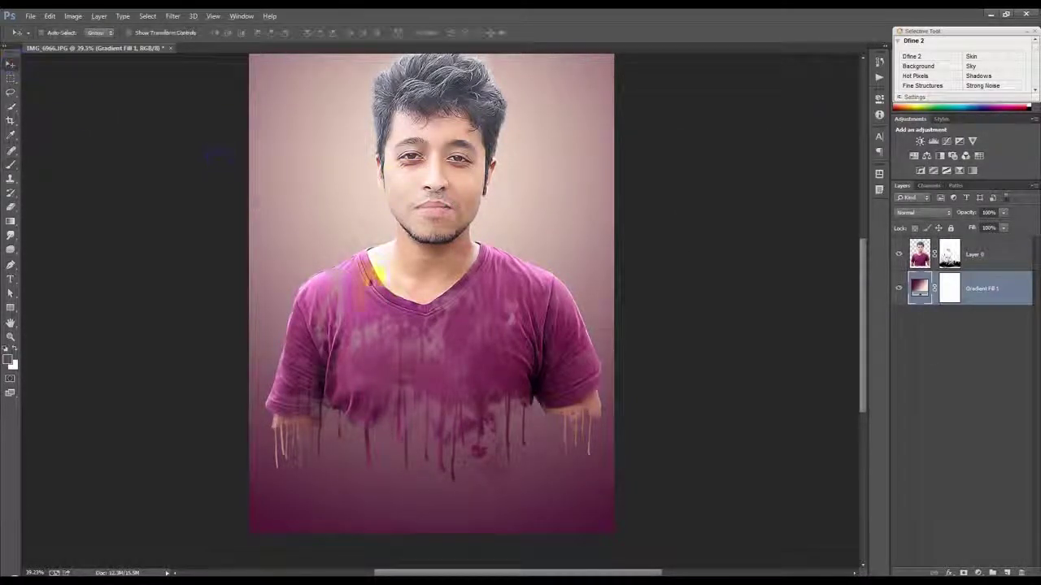
key(ctrl+minus)
click(9, 121)
mouse_move(588, 304)
mouse_down()
mouse_move(801, 309)
mouse_move(780, 311)
mouse_up()
click(548, 37)
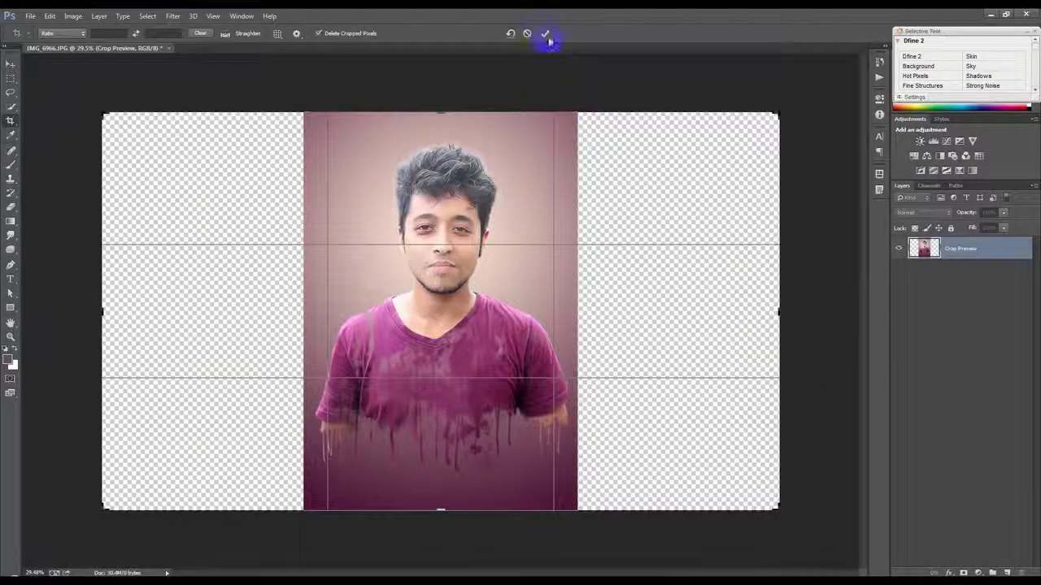
- Set the Gradient Fill angle to about 35.87° and move its radial centre higher
click(11, 65)
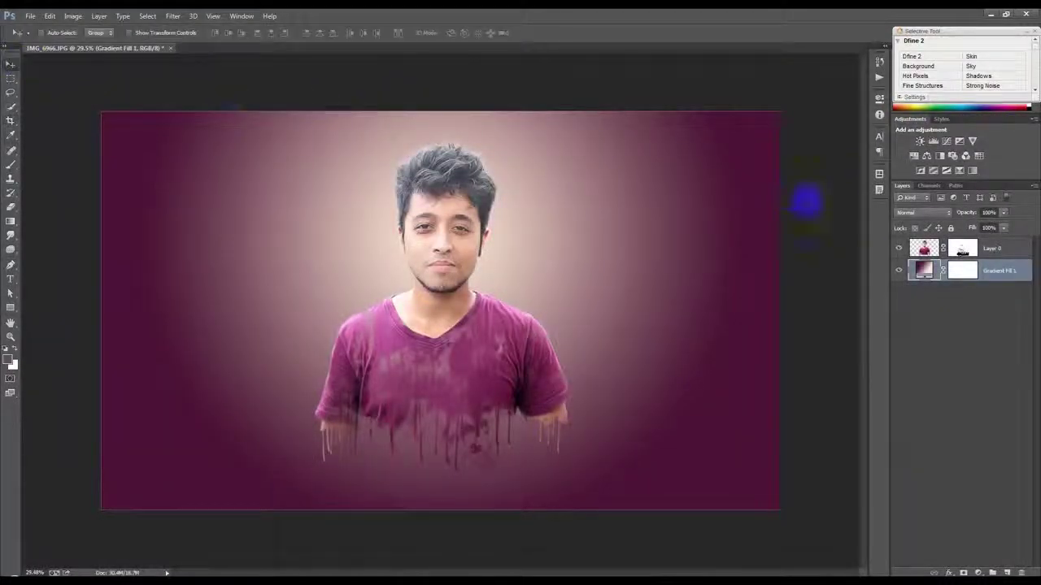
double_click(924, 270)
click(755, 198)
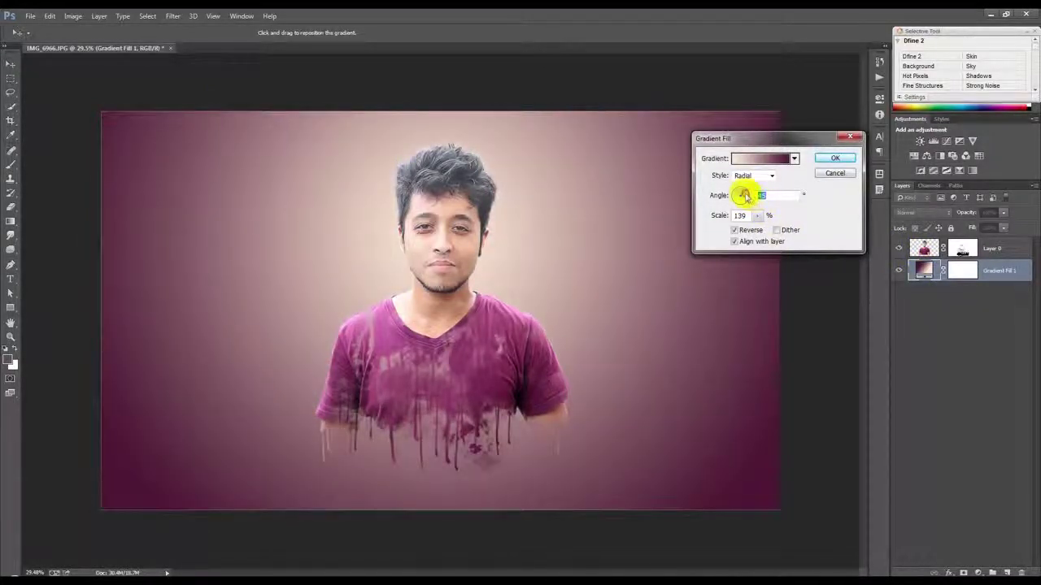
drag(745, 196, 746, 197)
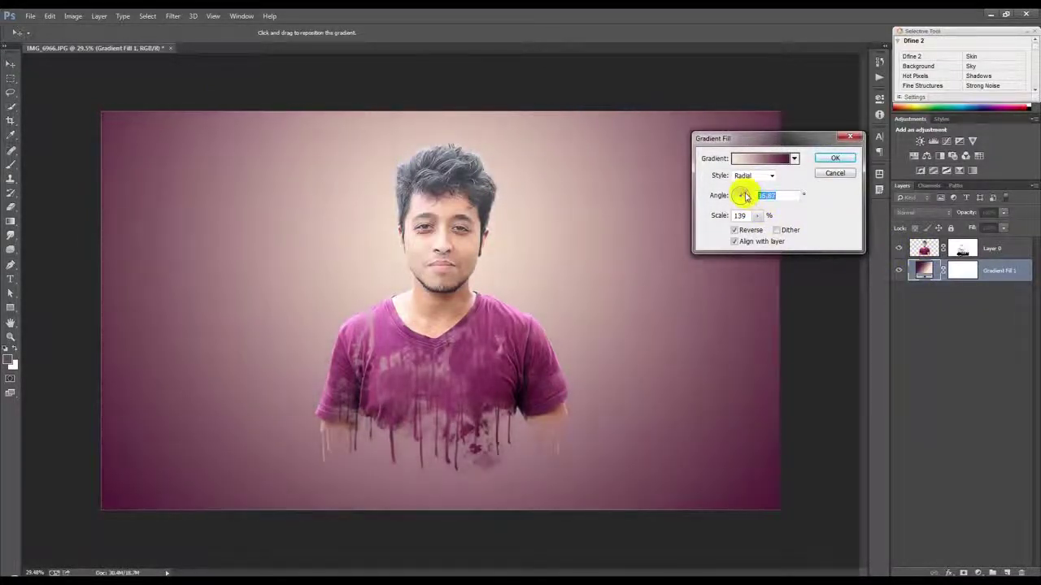
drag(526, 244, 526, 181)
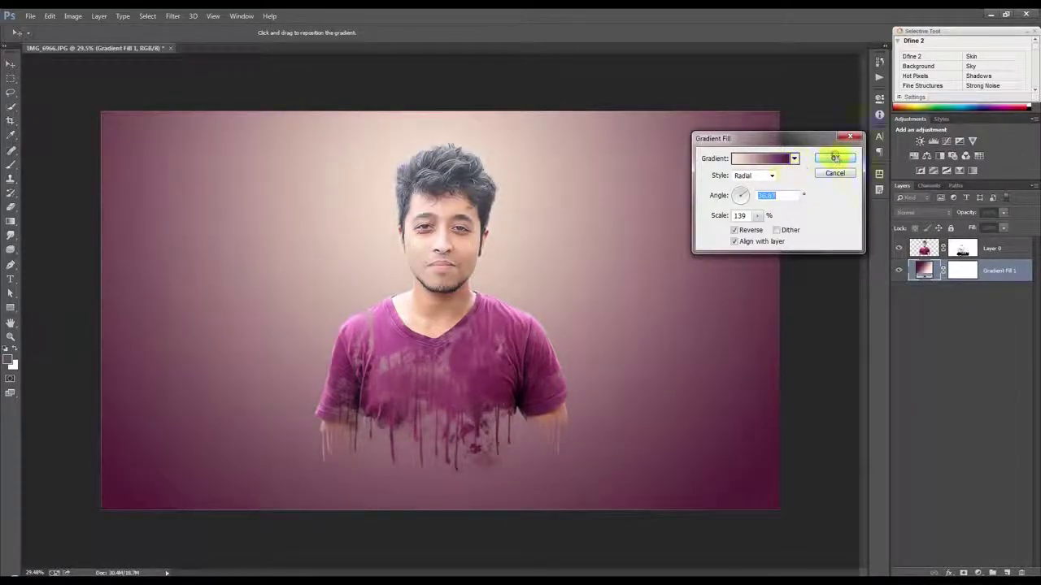
click(835, 158)
click(992, 248)
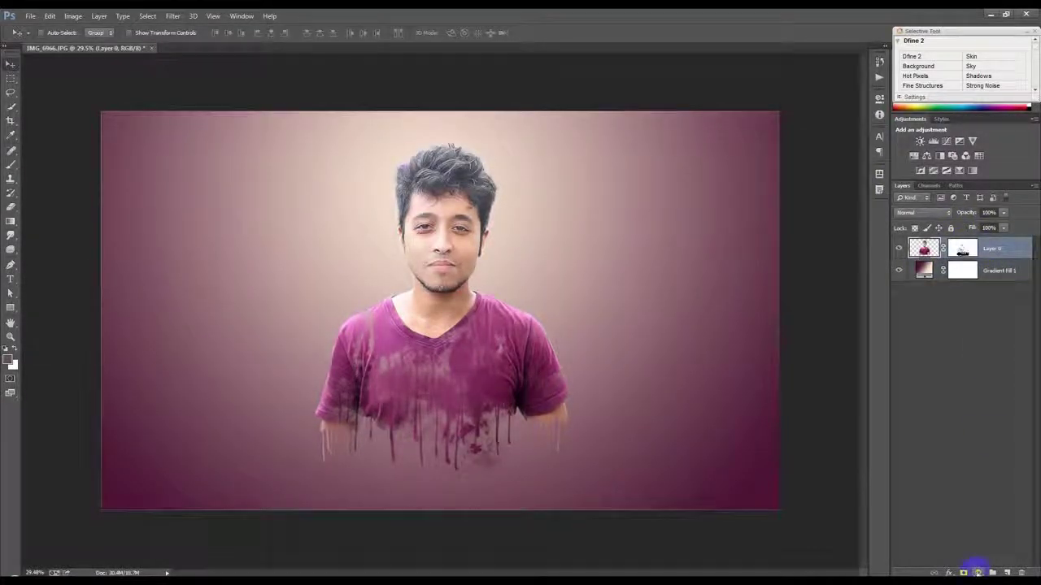
- Add a Color Balance 1 adjustment layer tinting the midtones toward red and +19 blue
click(979, 569)
click(969, 453)
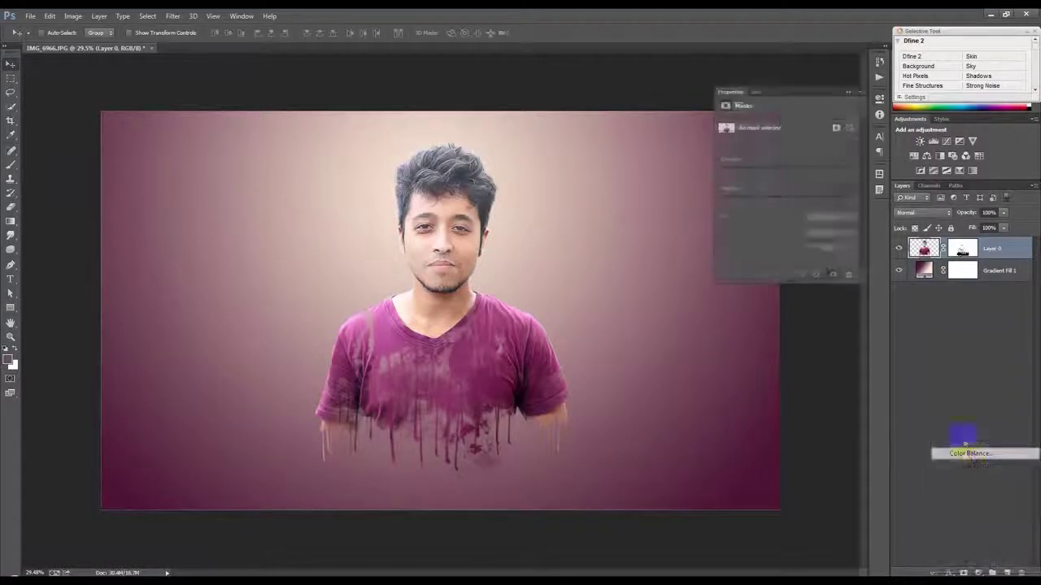
drag(775, 192, 784, 193)
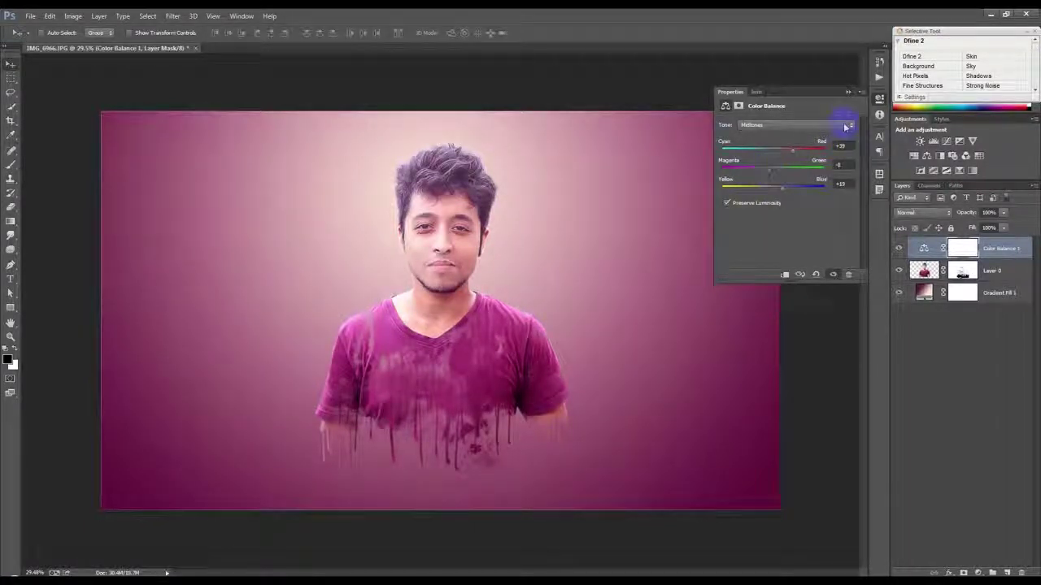
click(849, 95)
click(994, 268)
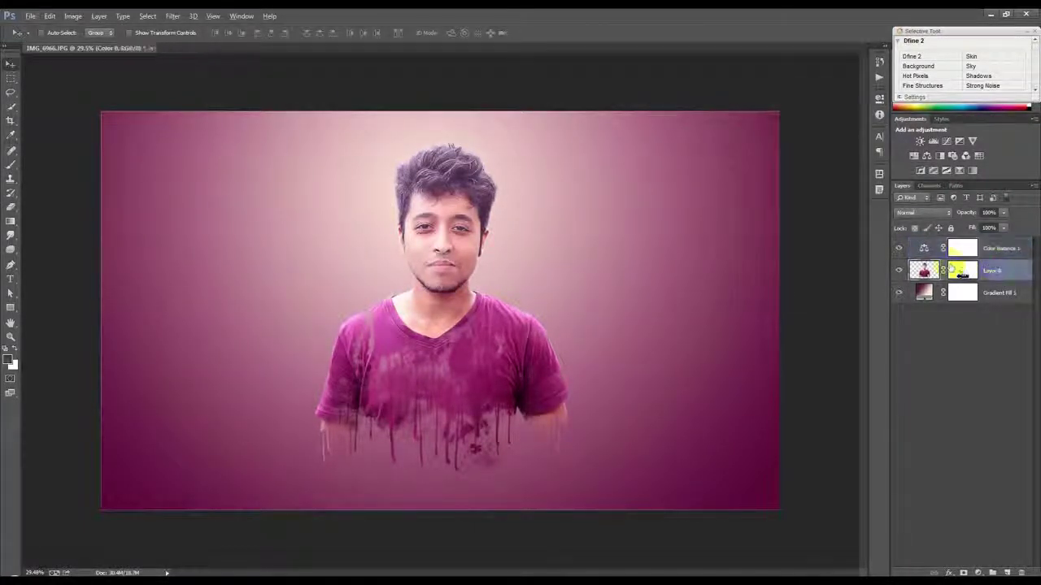
click(73, 16)
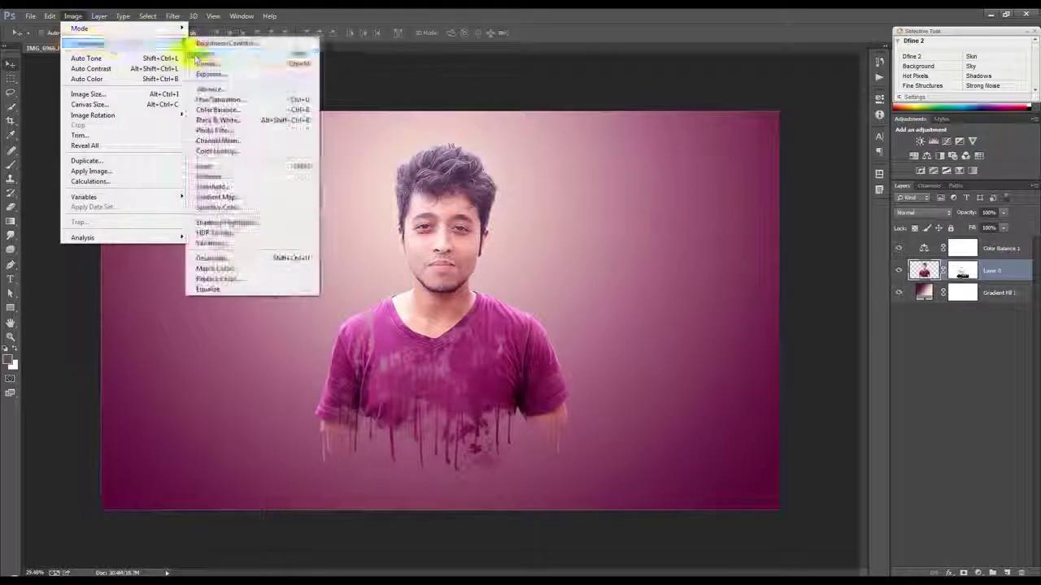
- Apply Levels to Layer 0 with input black 35, white 225 and a midtone tweak
mouse_move(90, 43)
click(212, 53)
drag(541, 254, 559, 258)
mouse_move(679, 254)
mouse_down()
mouse_move(667, 265)
mouse_move(661, 257)
mouse_up()
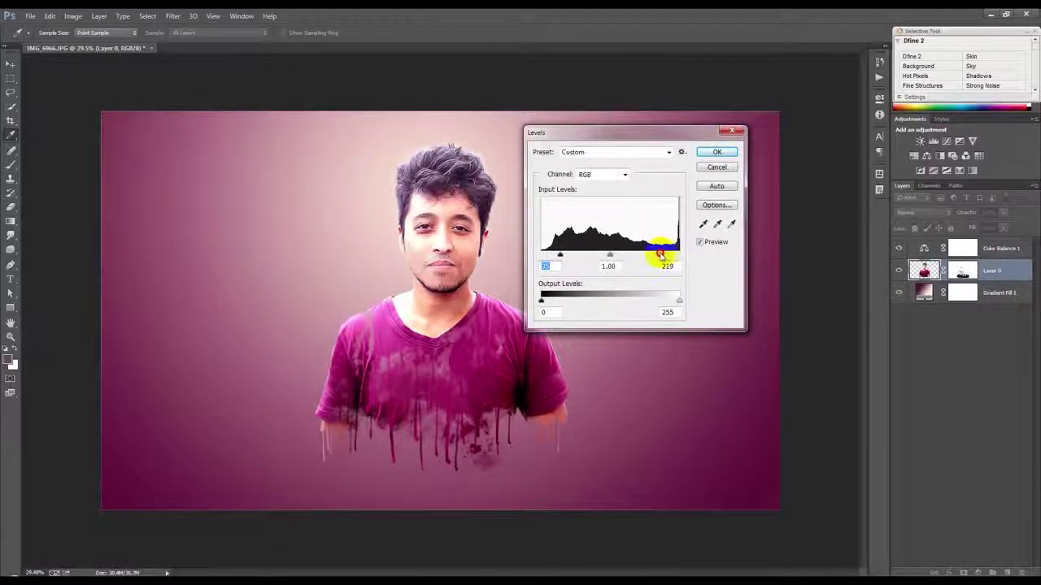
drag(611, 256, 617, 257)
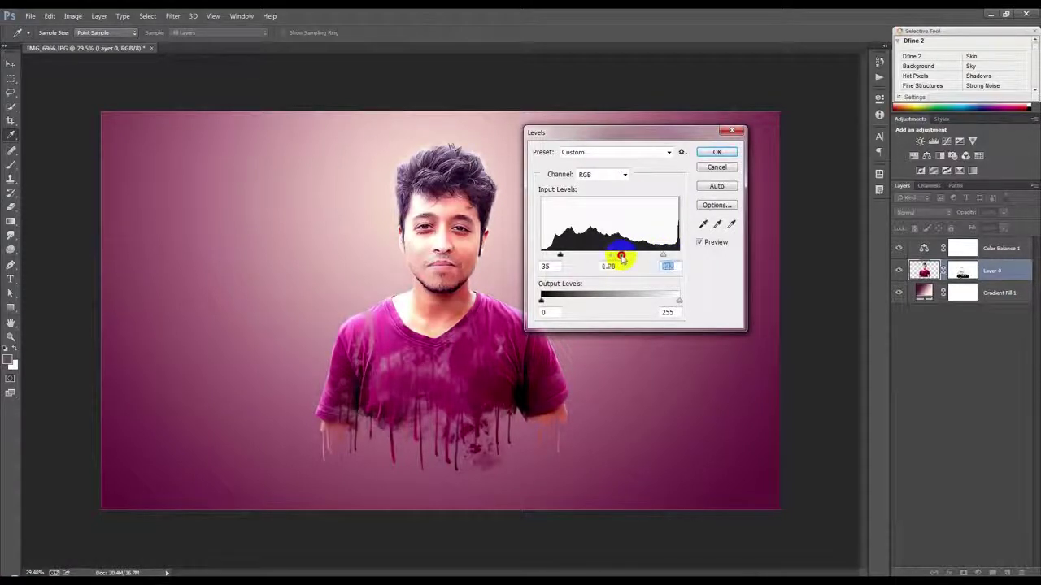
click(711, 153)
key(ctrl+0)
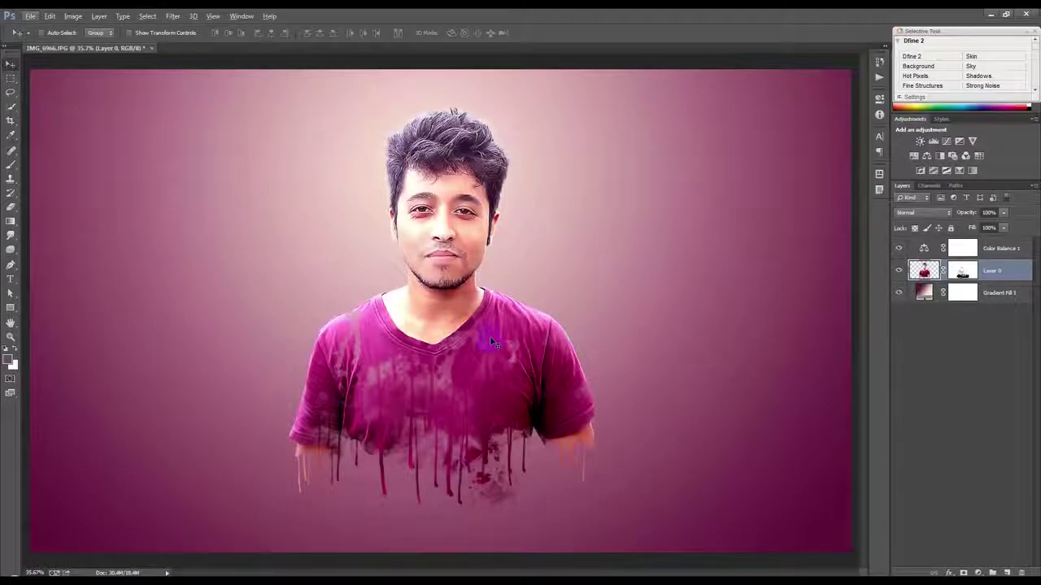
- Stamp a splatter brush preset onto Layer 0's mask over the lower shirt, clearing the memory error
click(962, 271)
scroll(165, 370, up, 2)
click(11, 163)
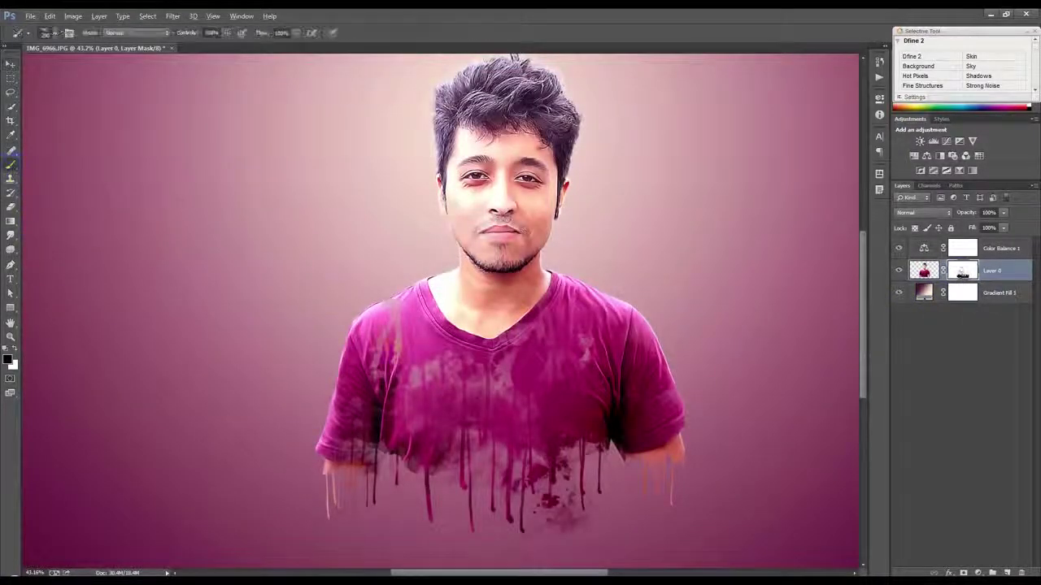
right_click(577, 419)
click(686, 493)
click(534, 425)
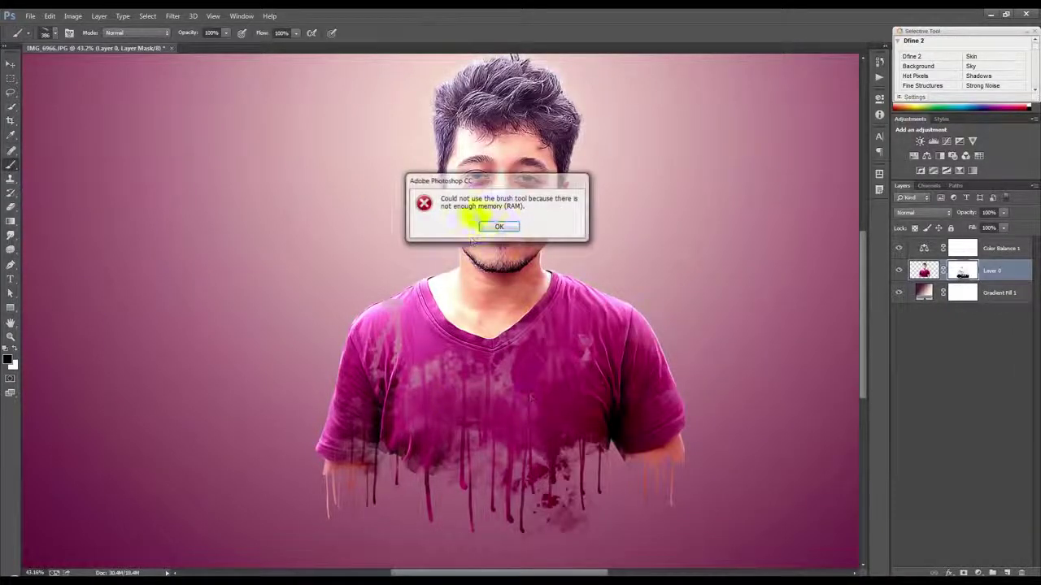
click(499, 226)
right_click(571, 488)
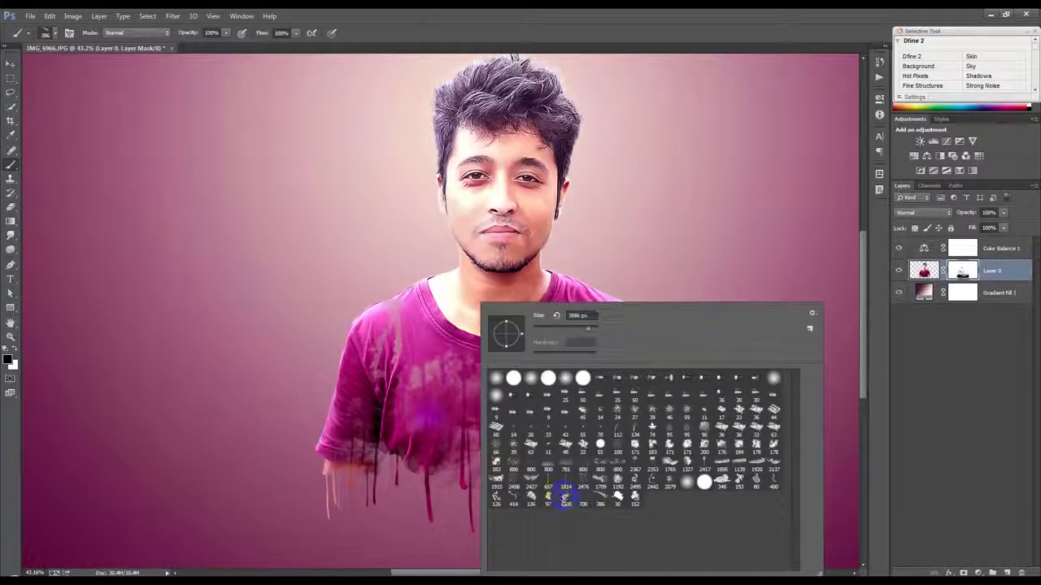
key(Return)
click(580, 406)
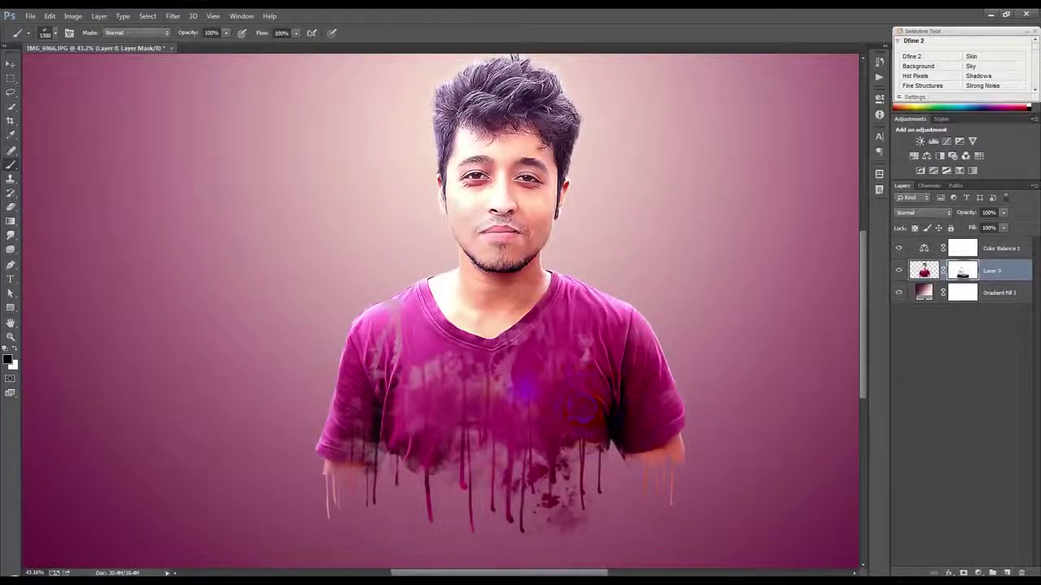
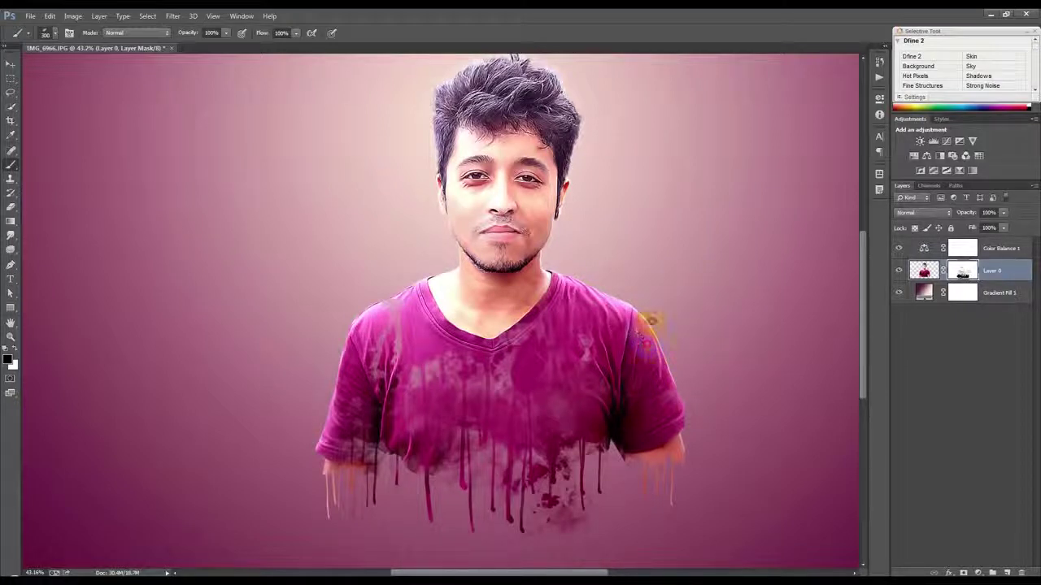
- Paint splatter strokes on Layer 0's mask over the shoulders and chest to hide the orange patches
click(625, 292)
right_click(598, 352)
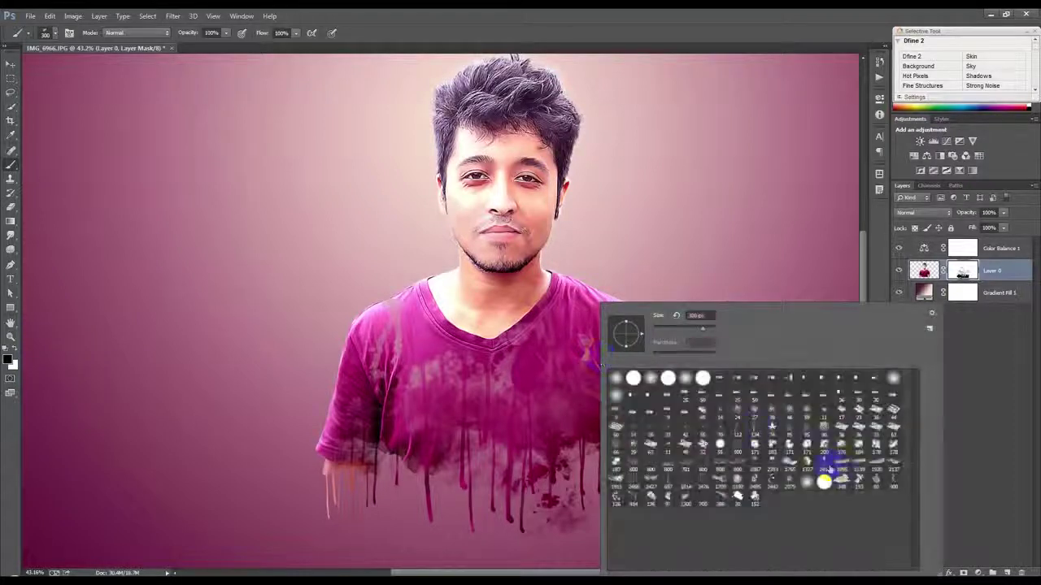
click(713, 260)
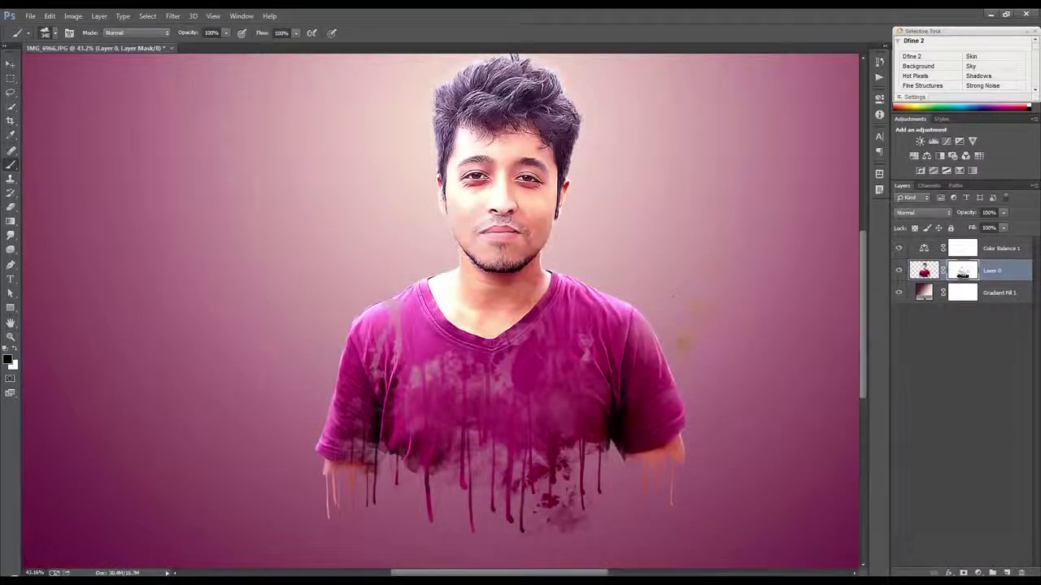
drag(662, 341, 663, 354)
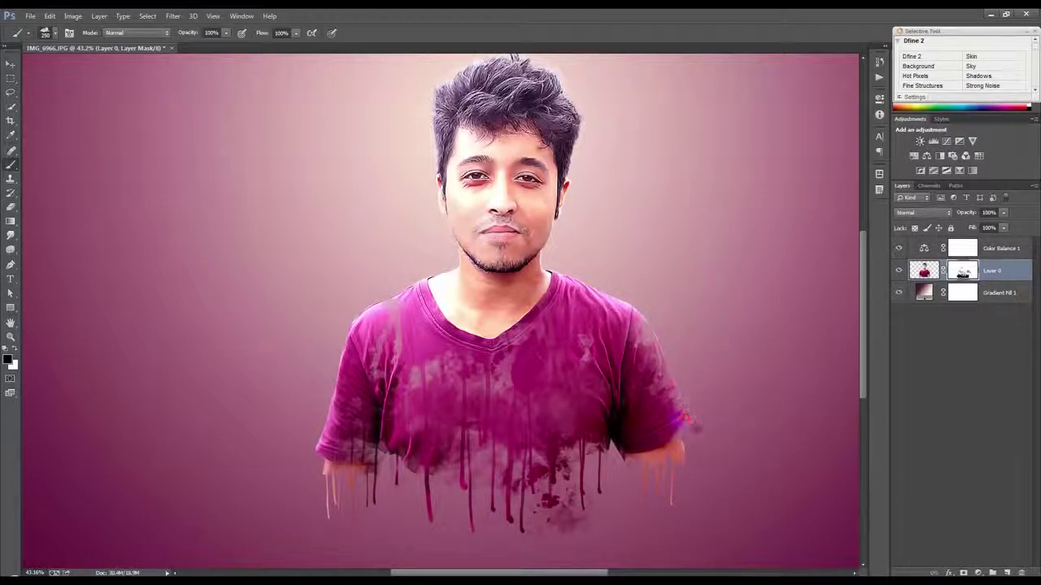
mouse_move(358, 325)
mouse_down()
mouse_move(350, 358)
mouse_move(327, 379)
mouse_move(332, 371)
mouse_move(330, 397)
mouse_move(296, 444)
mouse_up()
mouse_move(341, 343)
mouse_down()
mouse_move(378, 329)
mouse_move(579, 329)
mouse_move(477, 395)
mouse_move(639, 372)
mouse_move(638, 389)
mouse_up()
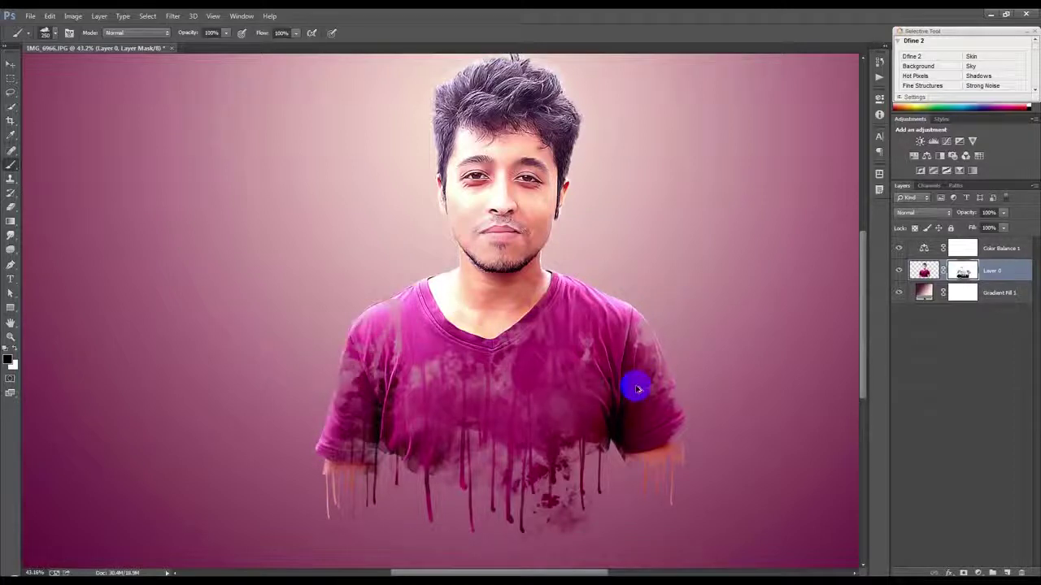
scroll(632, 385, down, 3)
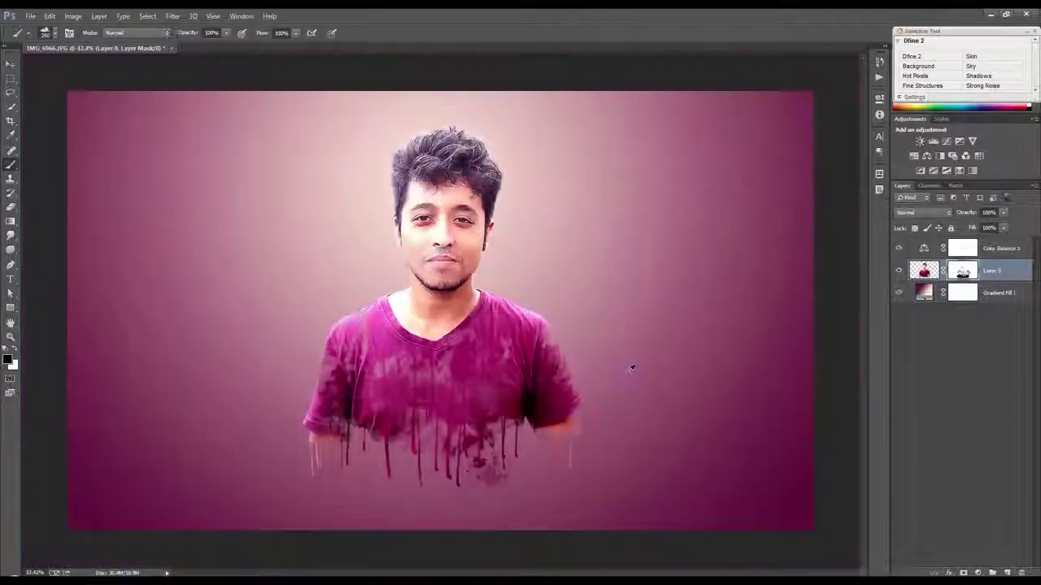
- Add a new empty layer above Color Balance 1 and sample the face's skin tone
click(11, 63)
click(996, 249)
click(1006, 572)
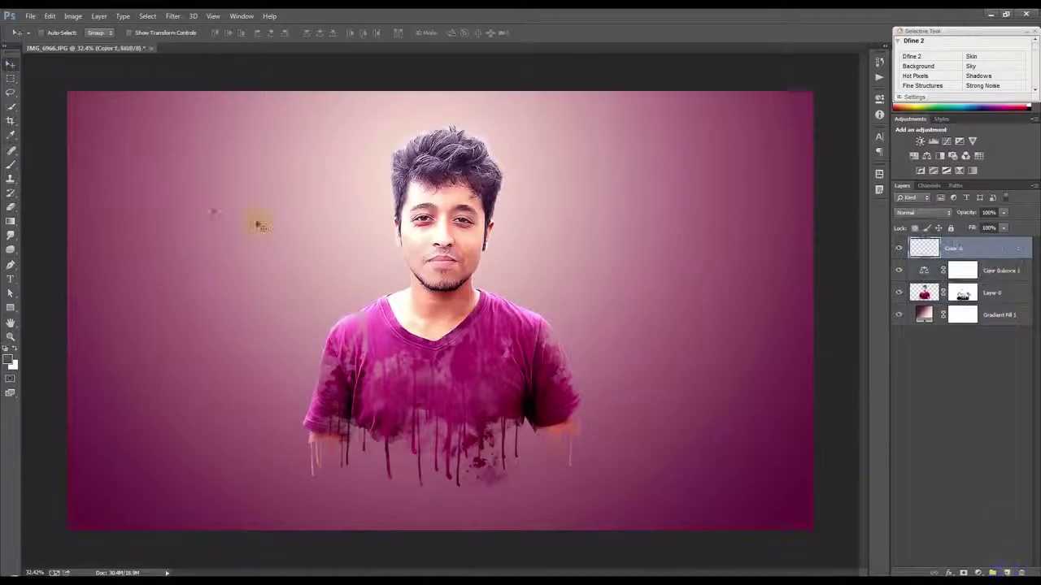
click(11, 134)
drag(436, 232, 415, 235)
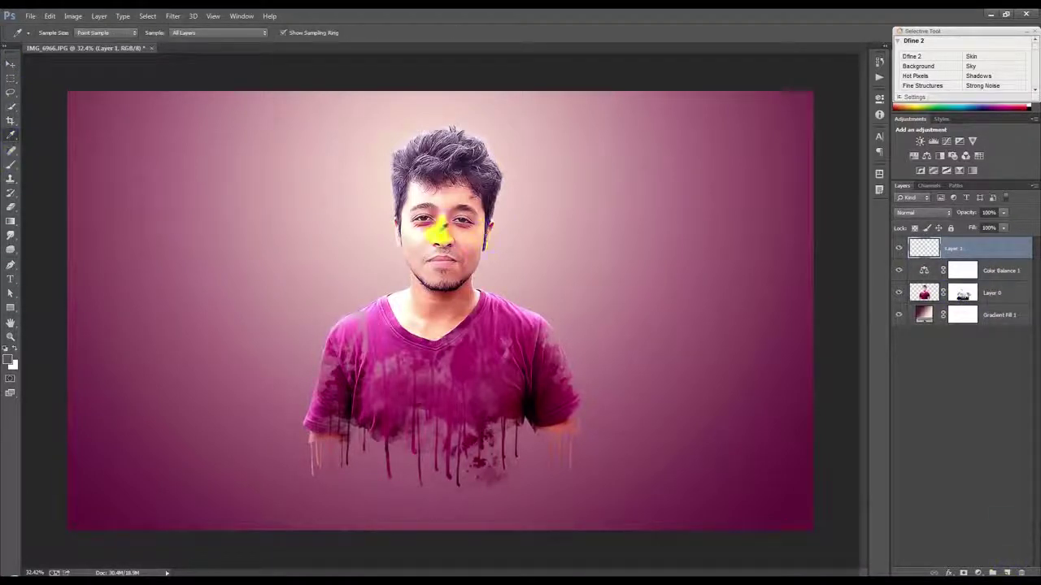
- Paint a large soft glow beside the face with a ~1300 px soft round brush
click(9, 165)
right_click(389, 216)
click(502, 284)
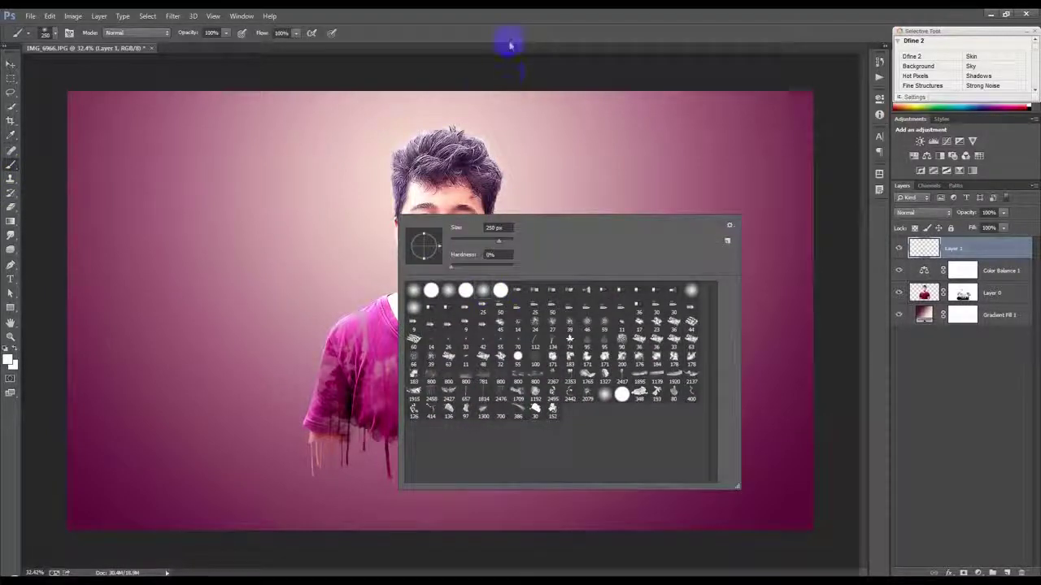
click(506, 39)
key(bracketright)
key(bracketright)
key(bracketright)
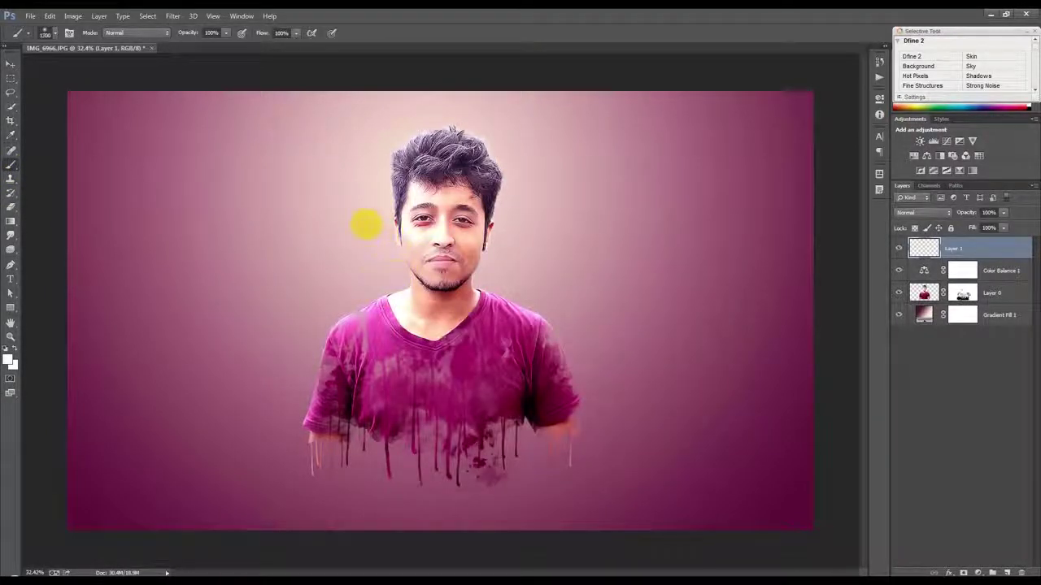
click(363, 224)
click(480, 225)
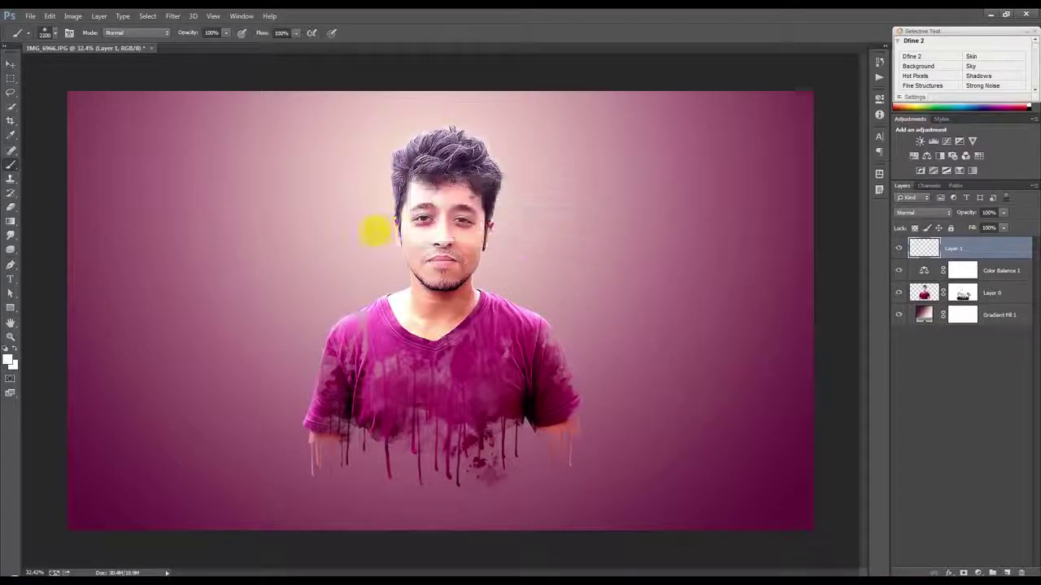
click(372, 228)
- Scale the glow layer up to about 166% and lower its opacity to 42%
key(ctrl+t)
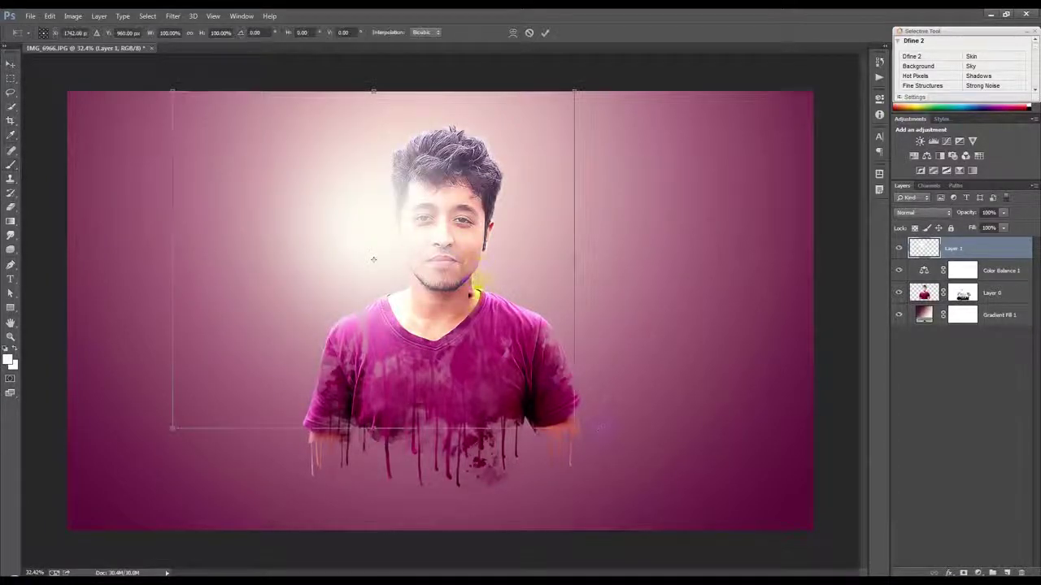
drag(374, 259, 546, 331)
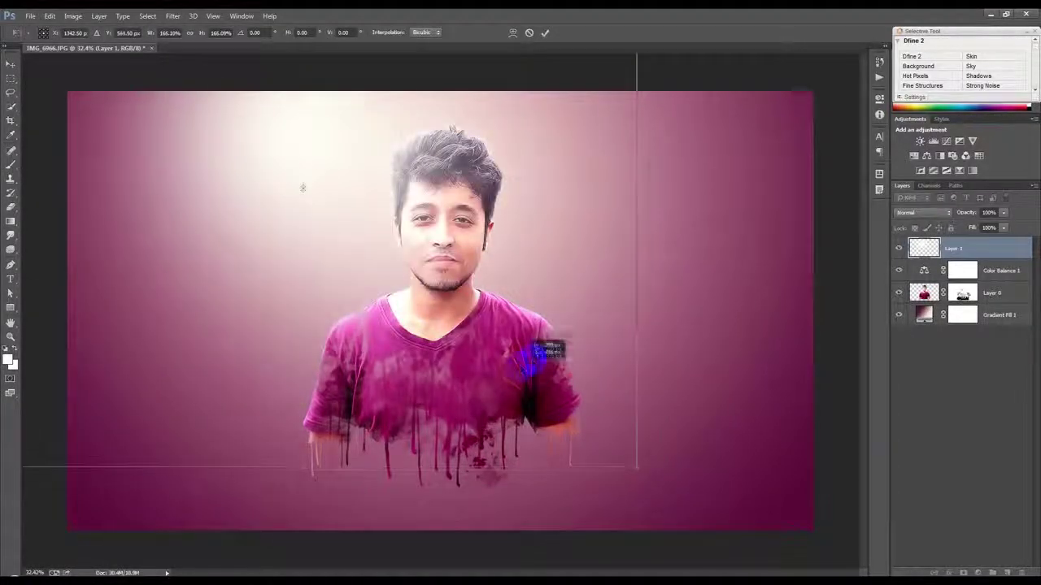
key(Return)
key(b)
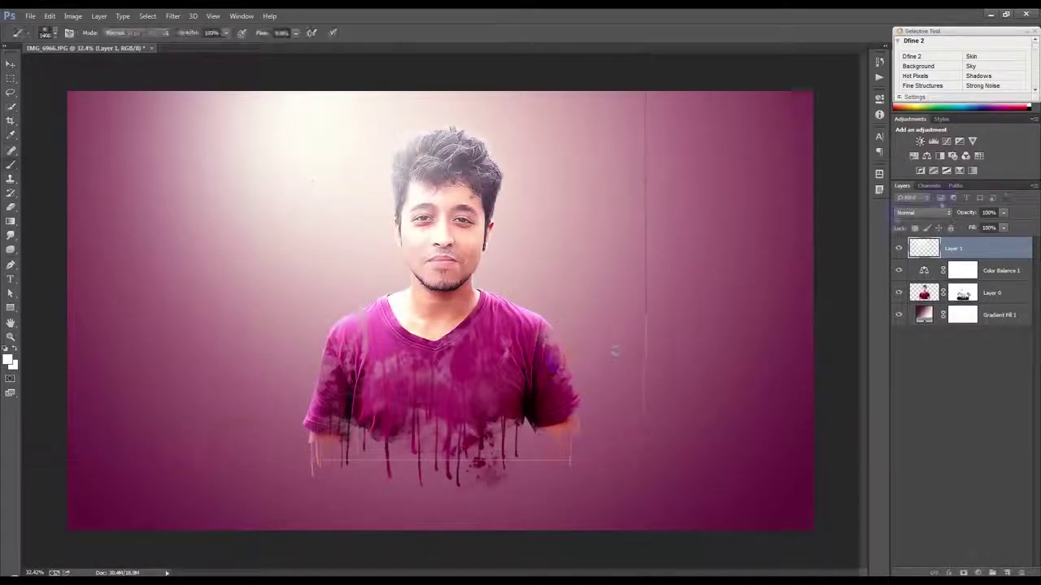
drag(943, 214, 935, 214)
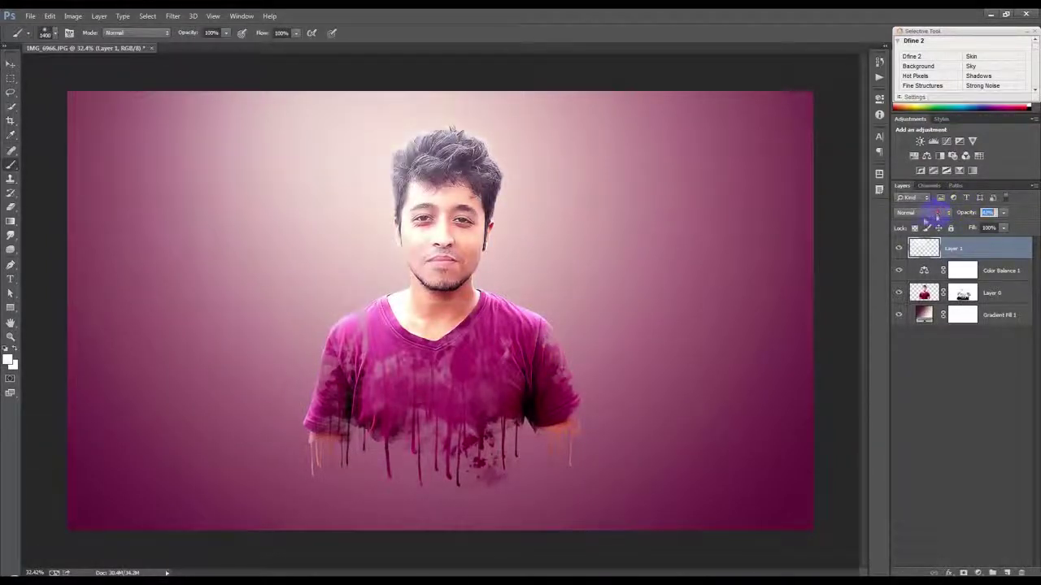
click(10, 65)
scroll(352, 314, down, 2)
key(alt)
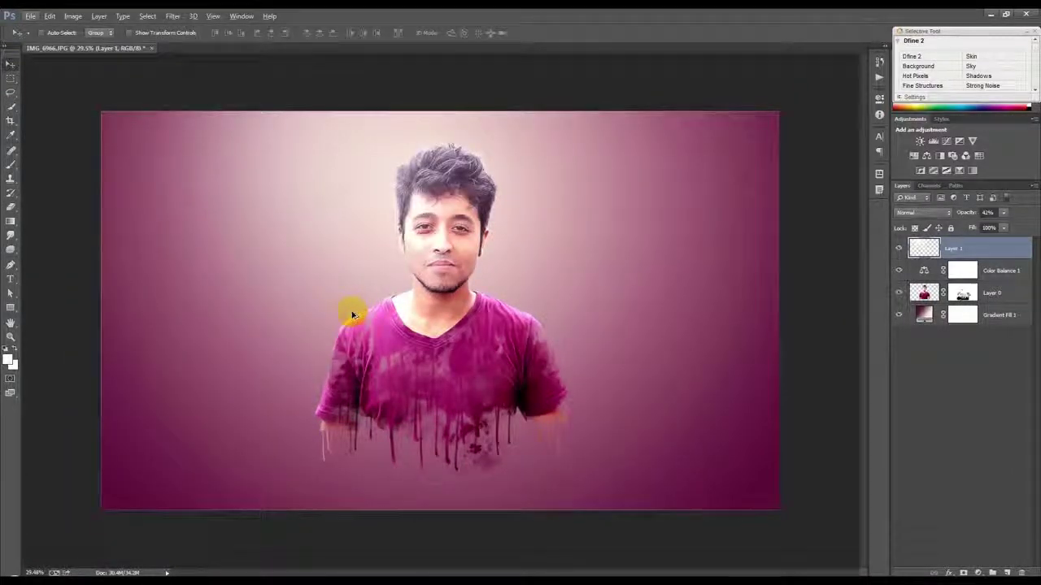
- Enlarge Gradient Fill 1's scale, change its angle and move its bright centre behind the face
double_click(924, 315)
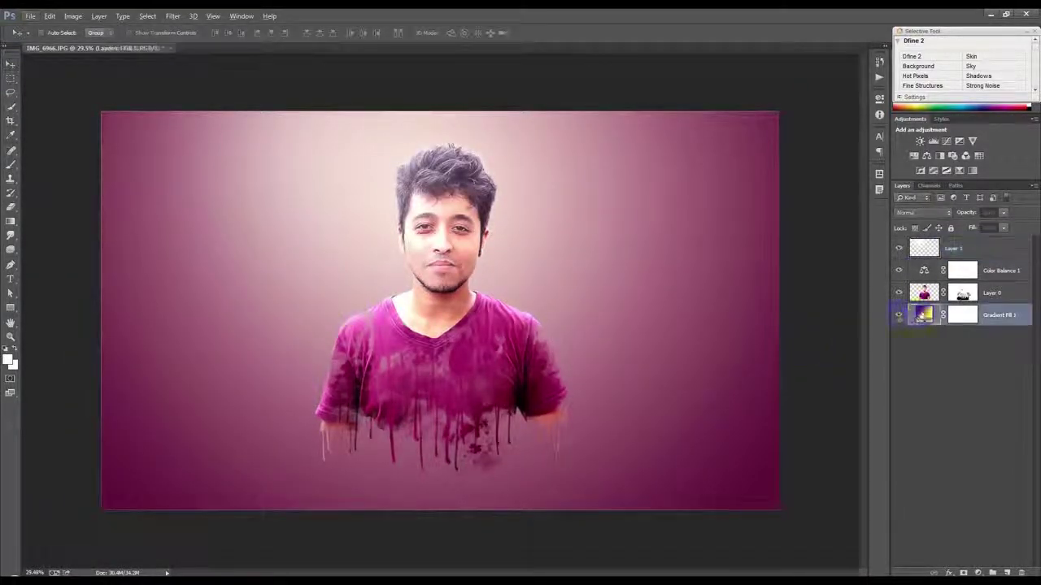
click(756, 218)
drag(756, 229, 759, 230)
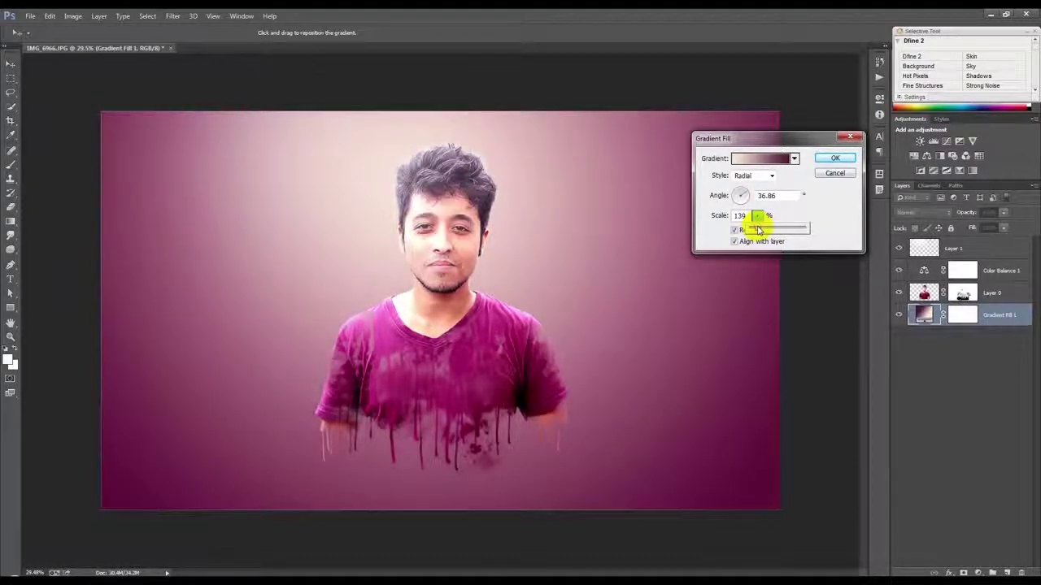
click(745, 195)
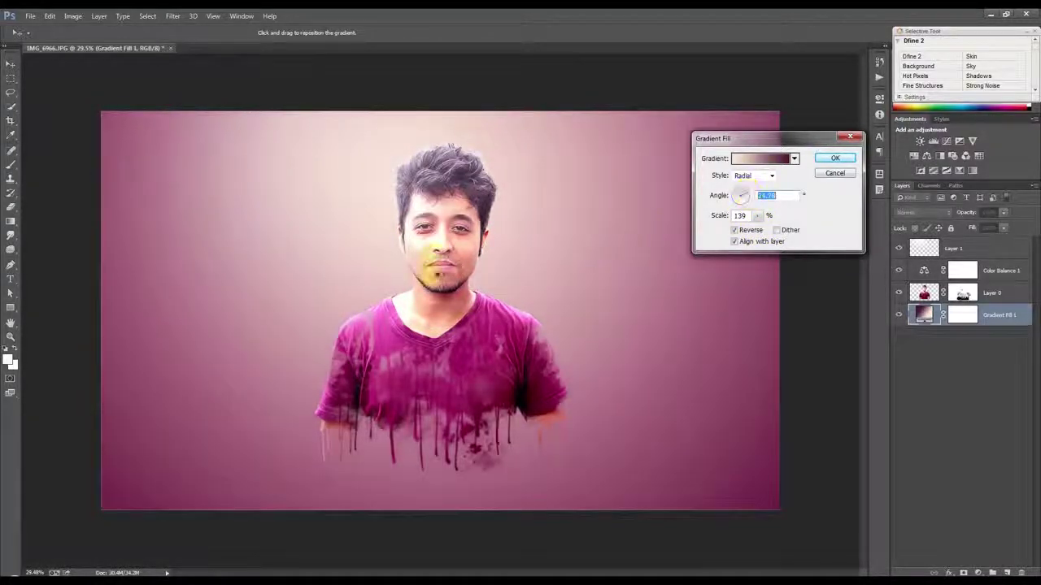
mouse_move(444, 235)
mouse_down()
mouse_move(404, 218)
mouse_move(430, 248)
mouse_up()
click(835, 158)
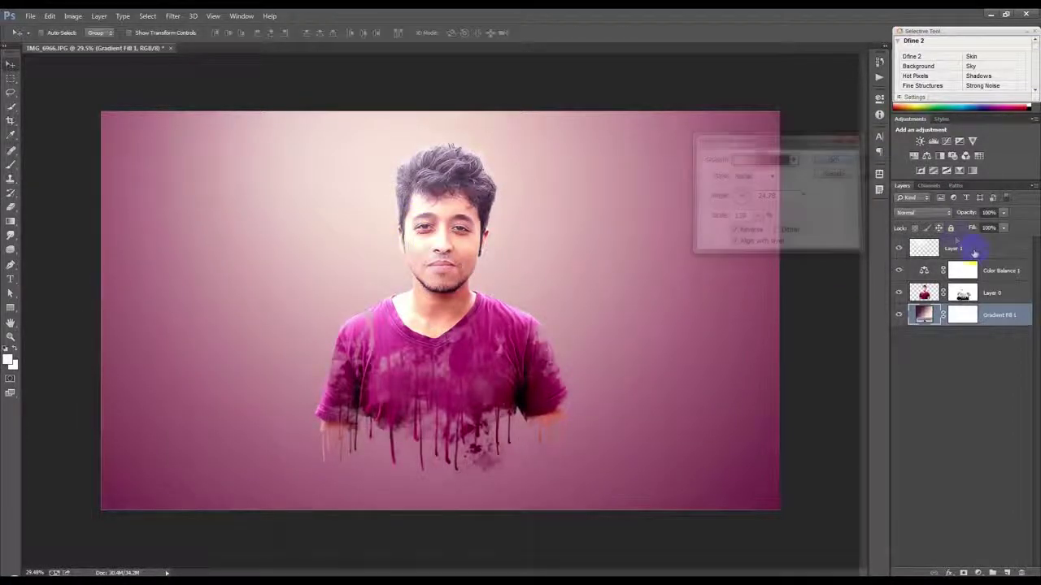
click(953, 250)
- Stamp all visible layers into a new top layer and open Viveza 2, raising Structure to about 30%
key(ctrl+alt+shift+e)
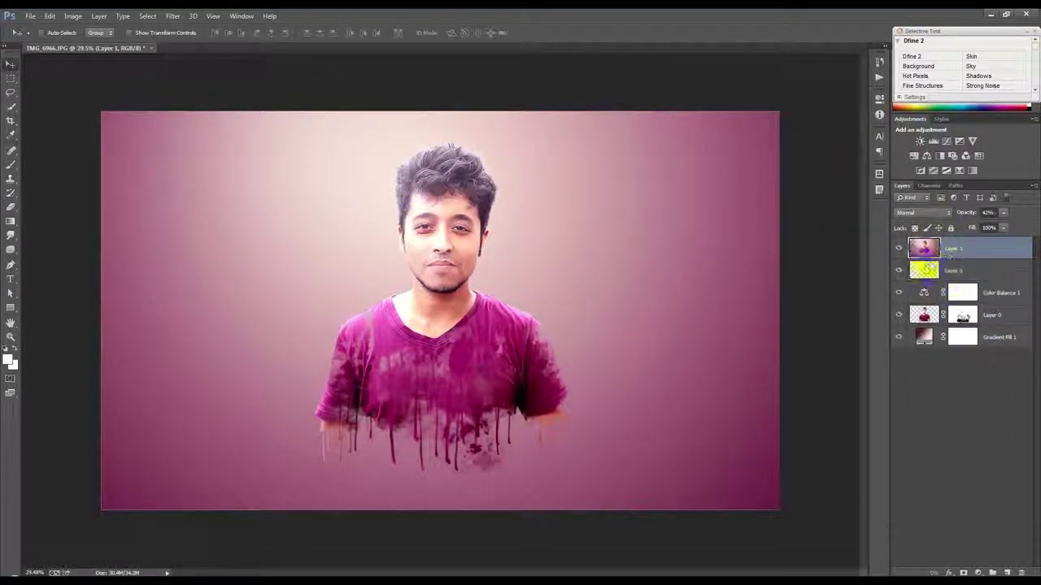
click(172, 15)
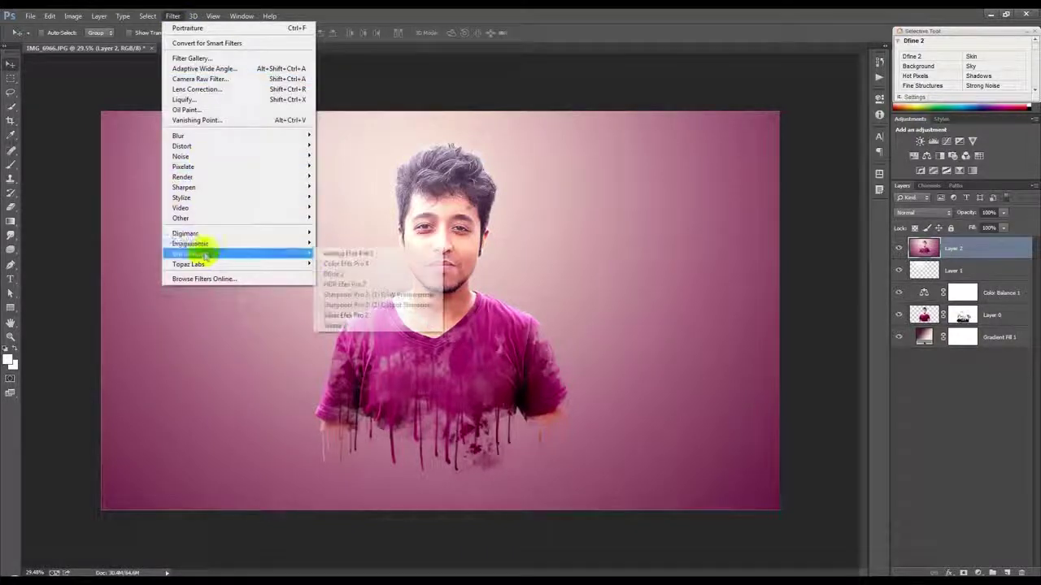
click(350, 321)
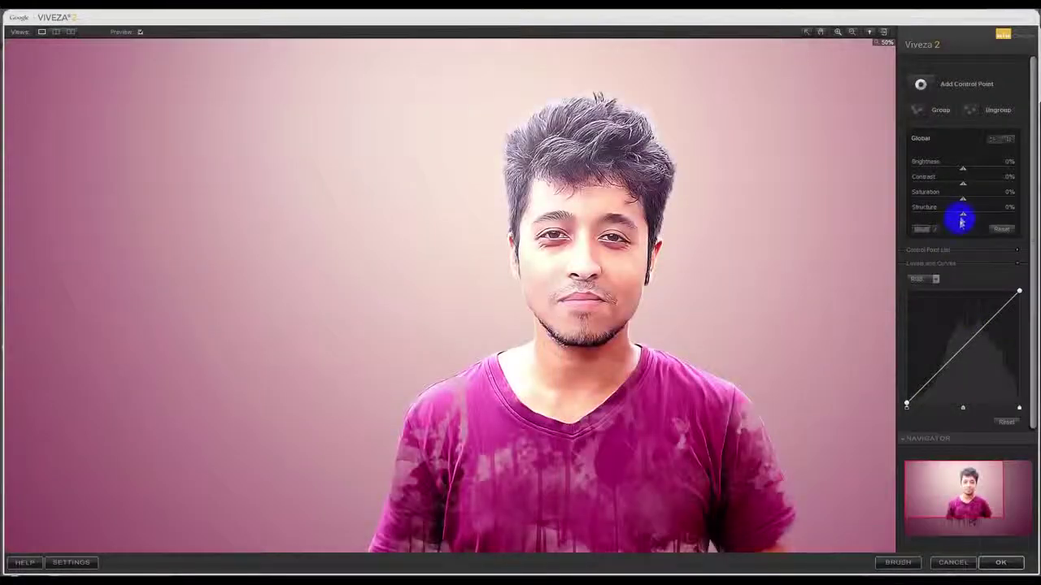
drag(961, 219, 1004, 216)
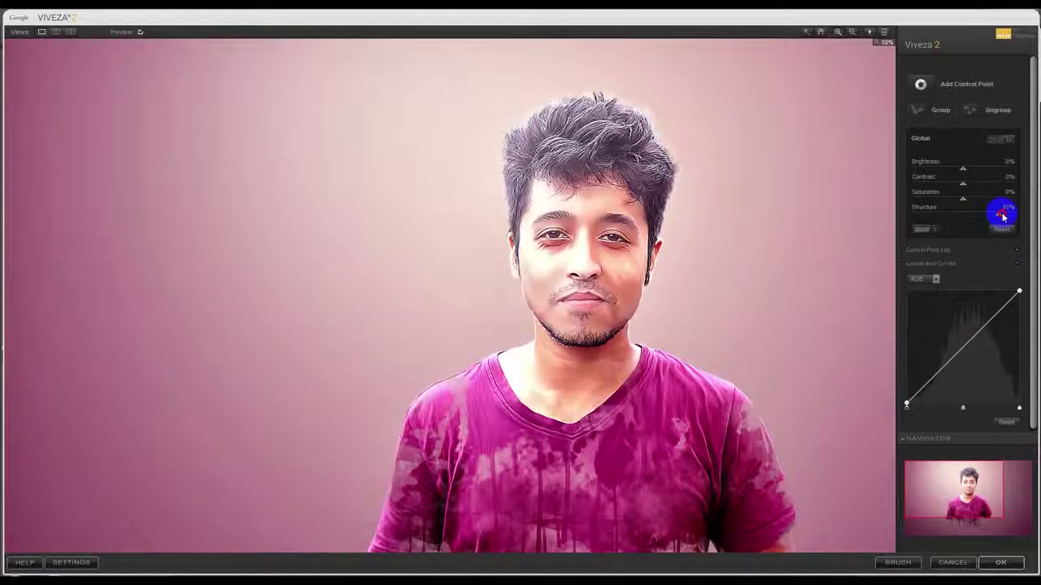
- Set Viveza 2's Global Structure to about 68% and apply the result back to Photoshop
drag(1004, 217, 1005, 217)
click(972, 198)
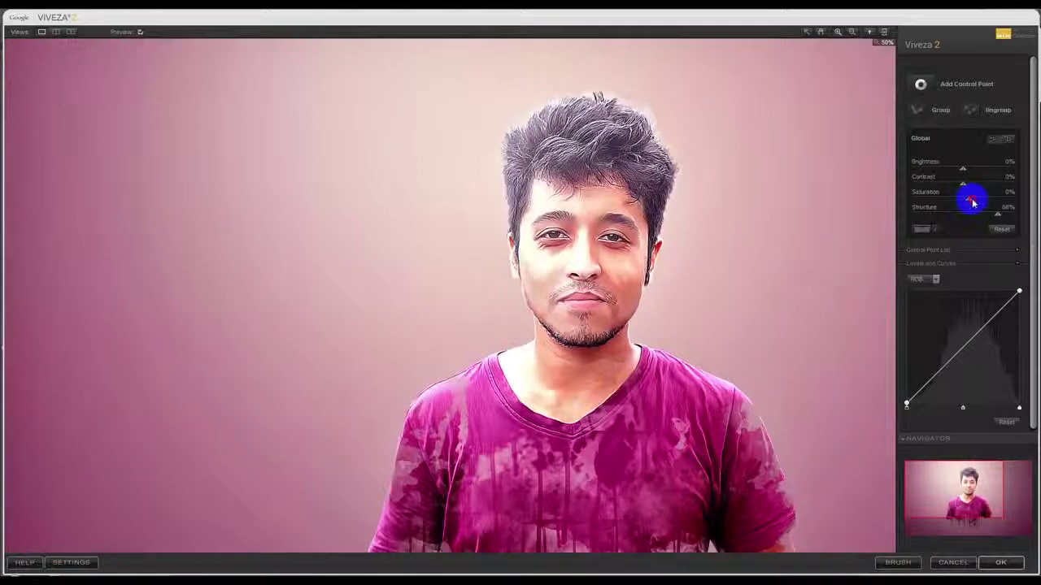
click(1000, 561)
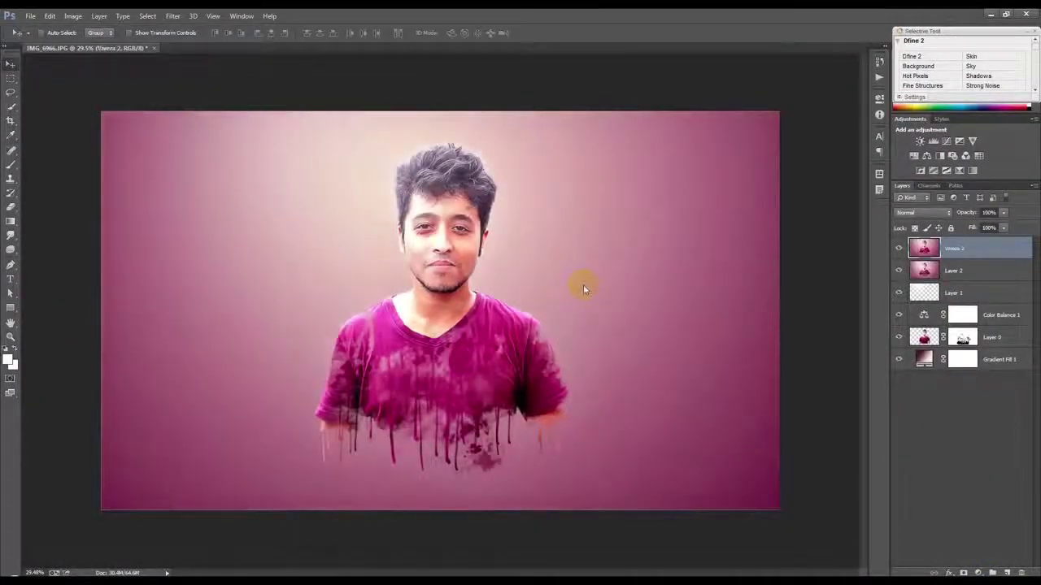
- Apply Oil Paint with Shine 0, Cleanliness 1.85, Scale 5.84 and Angular Direction 360
click(176, 16)
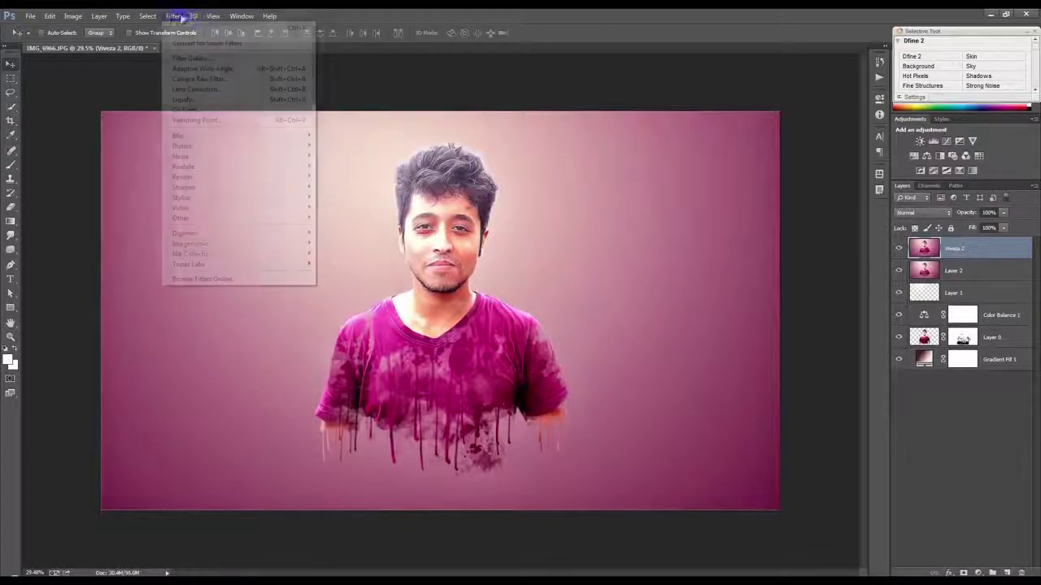
click(187, 111)
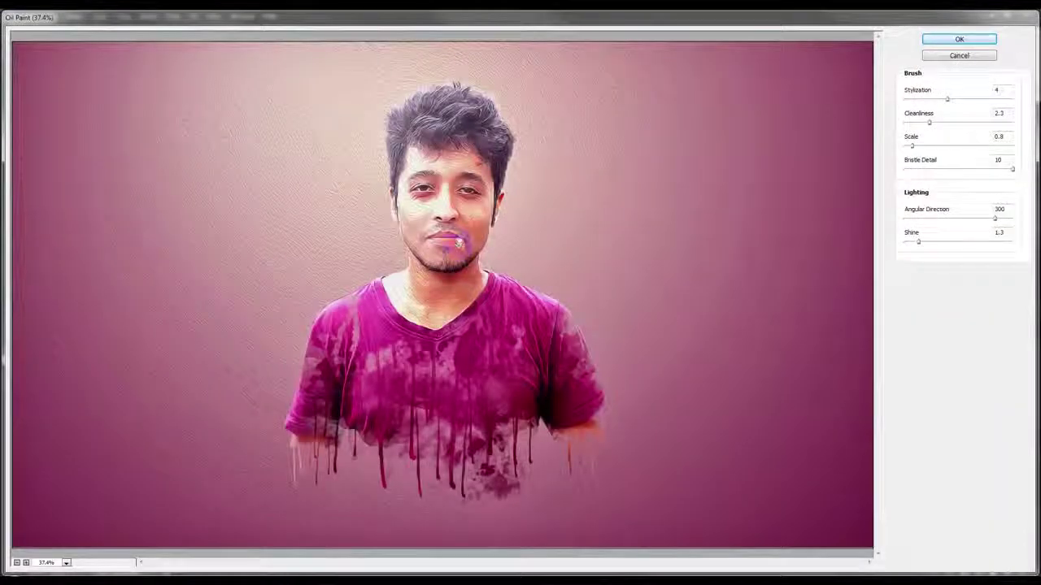
drag(918, 244, 871, 245)
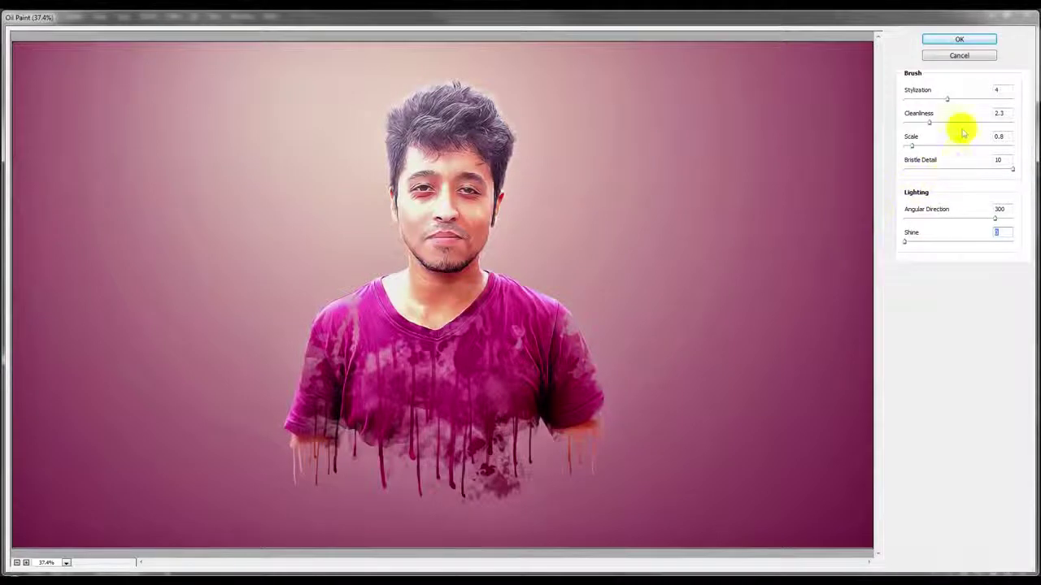
mouse_move(948, 98)
mouse_down()
mouse_move(984, 100)
mouse_move(962, 101)
mouse_move(971, 100)
mouse_up()
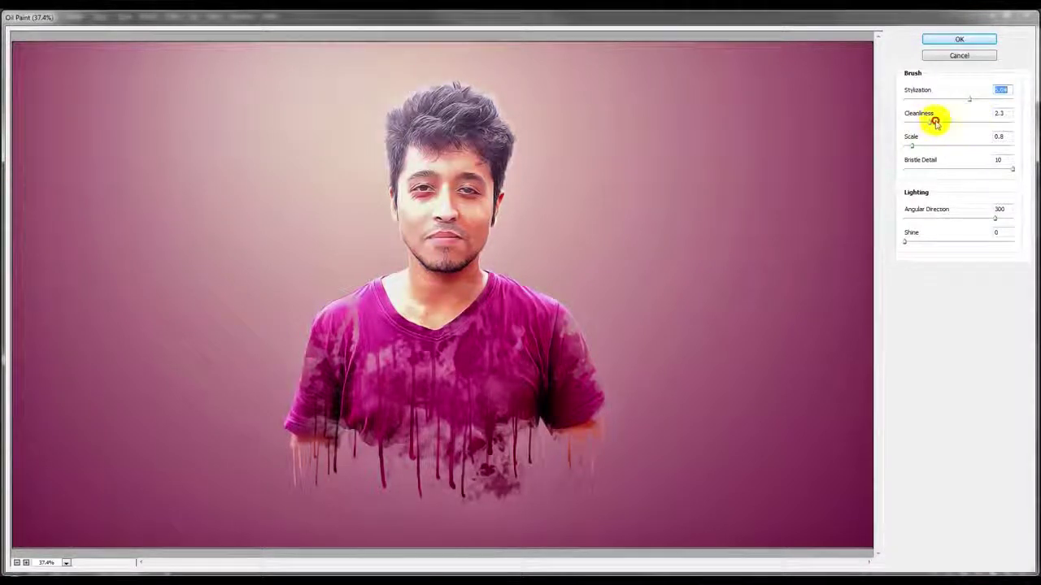
mouse_move(948, 118)
mouse_down()
mouse_move(913, 122)
mouse_move(924, 122)
mouse_move(927, 146)
mouse_move(966, 146)
mouse_up()
drag(1014, 171, 1025, 170)
mouse_move(994, 218)
mouse_down()
mouse_move(945, 219)
mouse_move(1011, 218)
mouse_up()
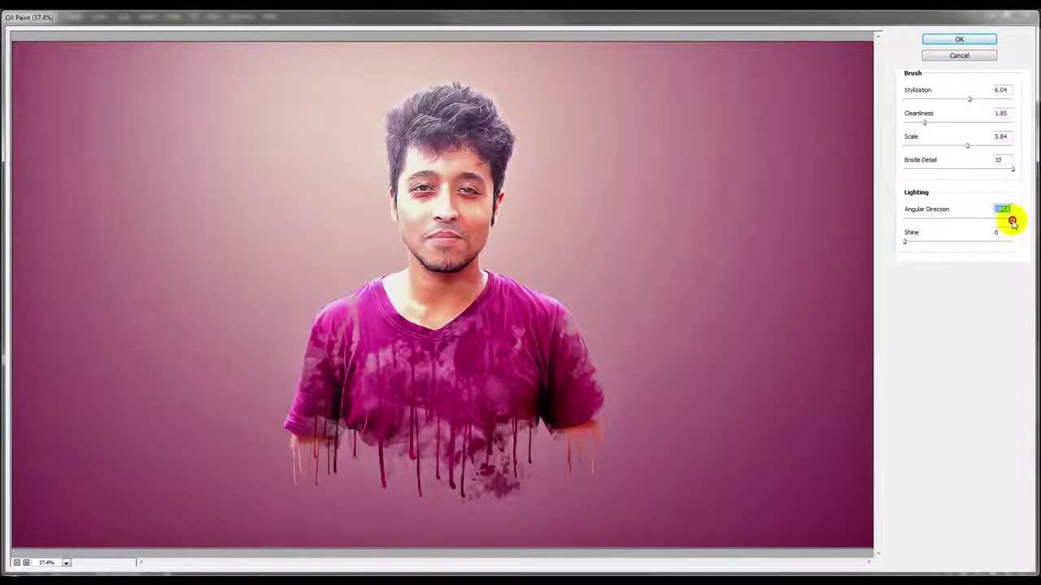
mouse_move(967, 98)
mouse_down()
mouse_move(975, 103)
mouse_move(961, 100)
mouse_up()
click(967, 39)
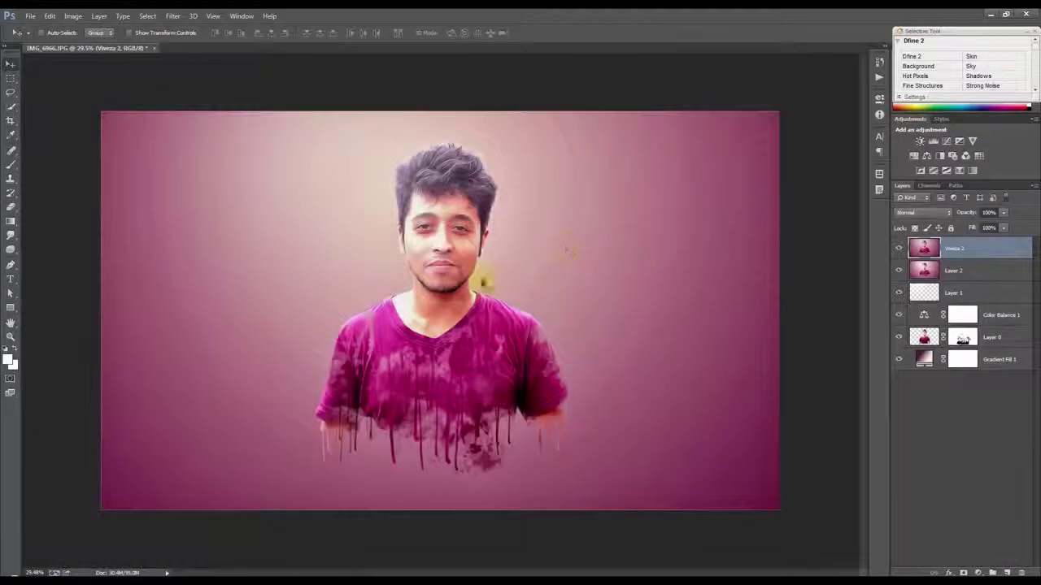
- Zoom in slightly on the oil-painted portrait and open the Filter Gallery
scroll(445, 299, up, 1)
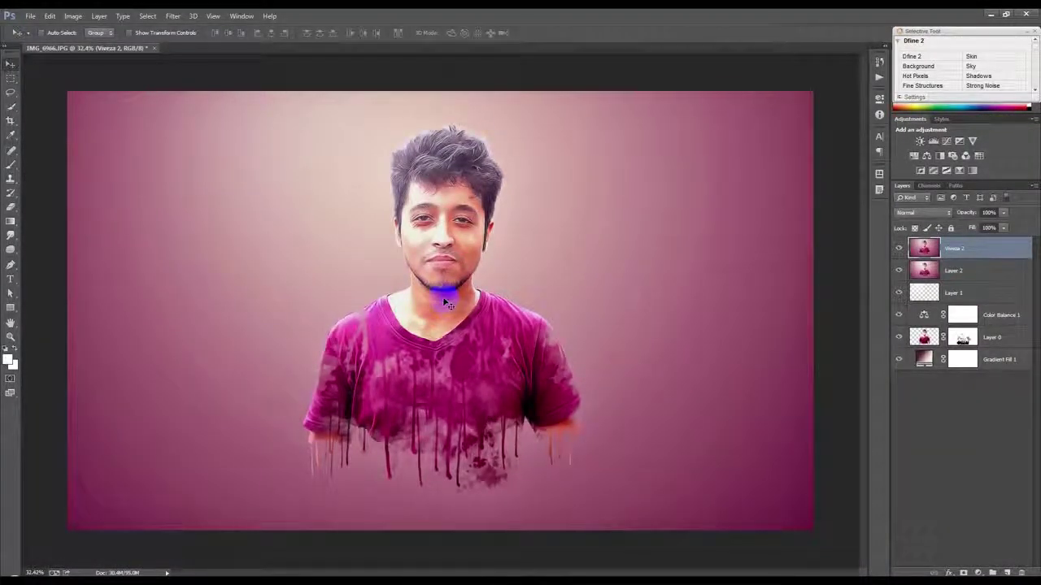
click(178, 16)
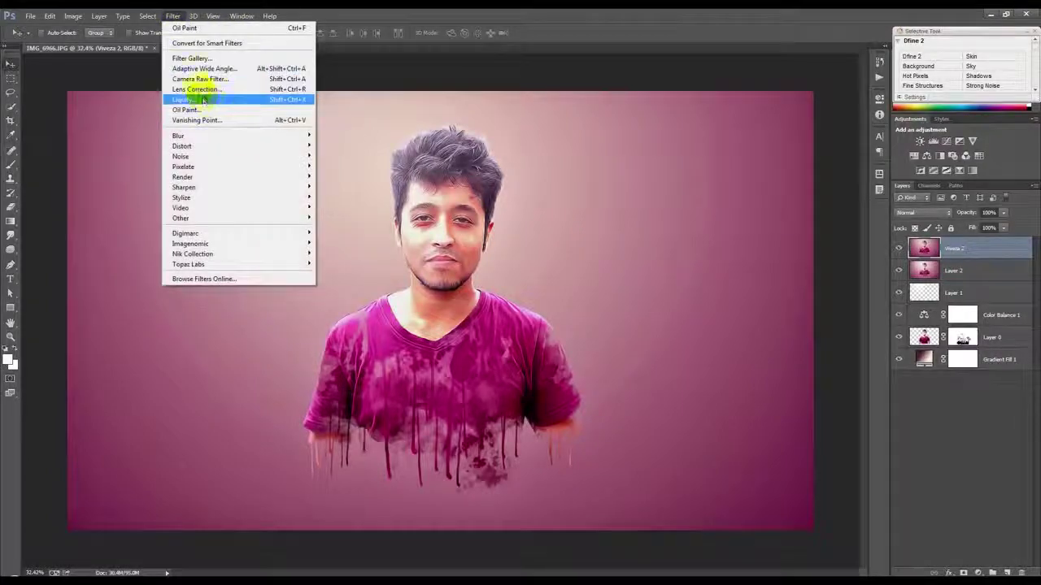
click(190, 53)
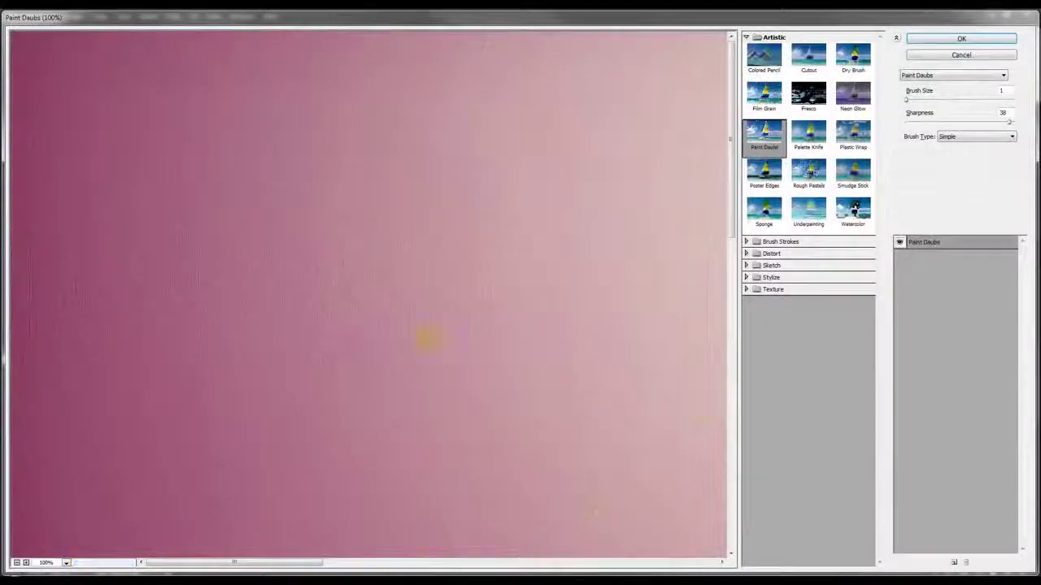
- Fit the gallery preview and try Colored Pencil, Cutout, Dry Brush, Film Grain, Fresco and Neon Glow
click(17, 562)
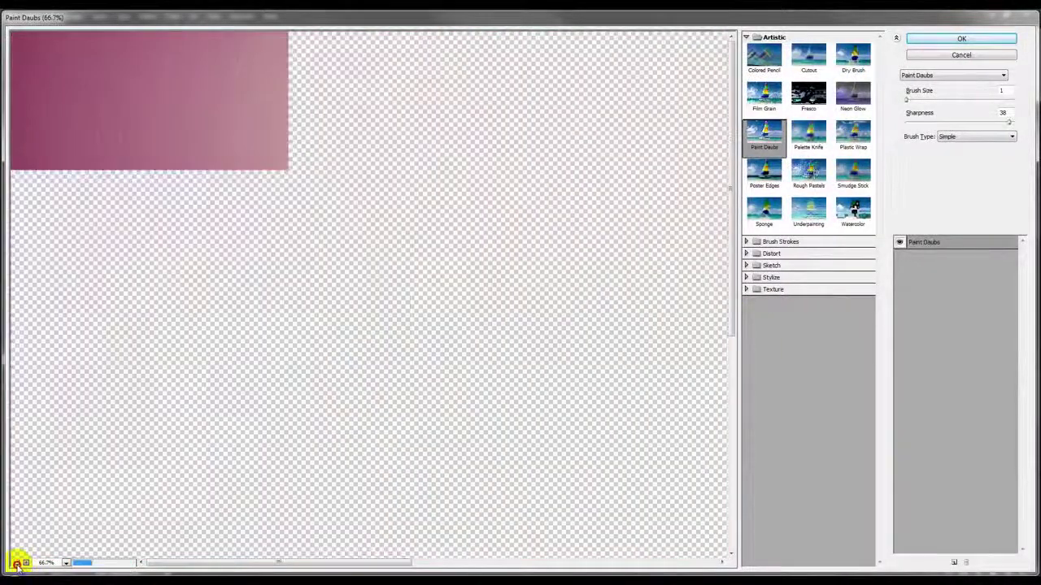
click(16, 562)
click(25, 562)
click(26, 562)
click(26, 562)
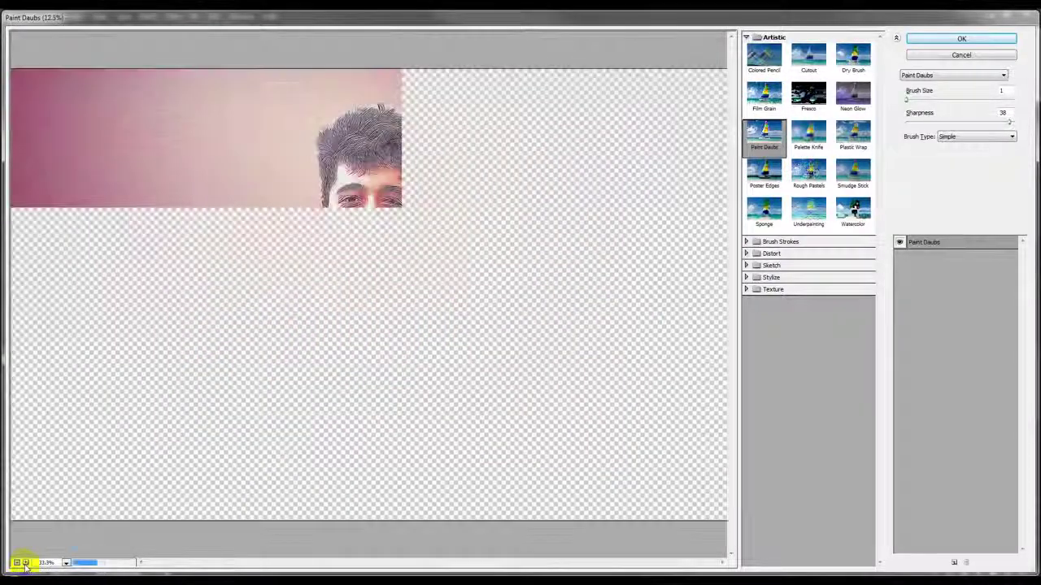
click(772, 66)
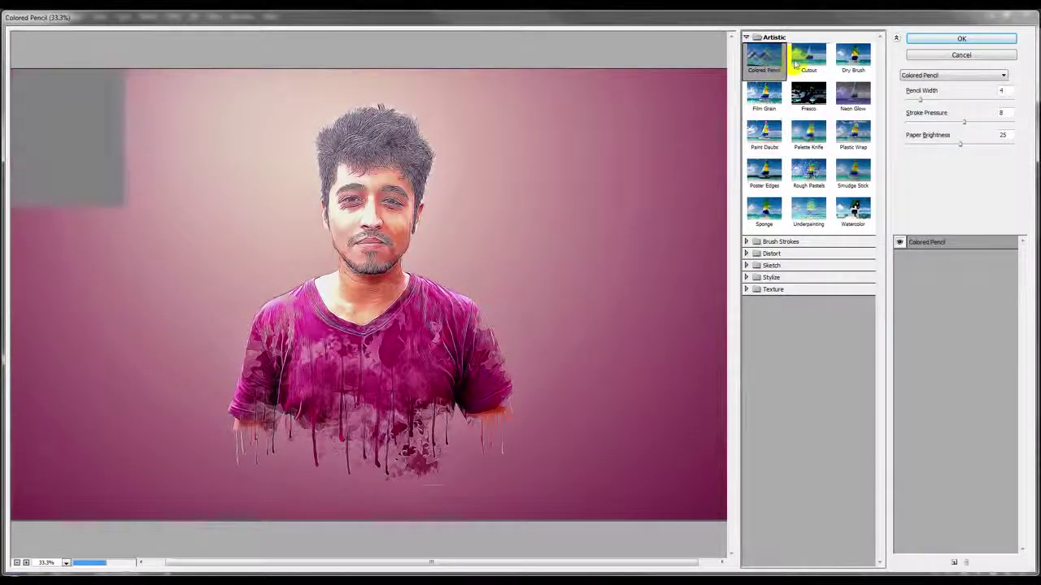
click(797, 64)
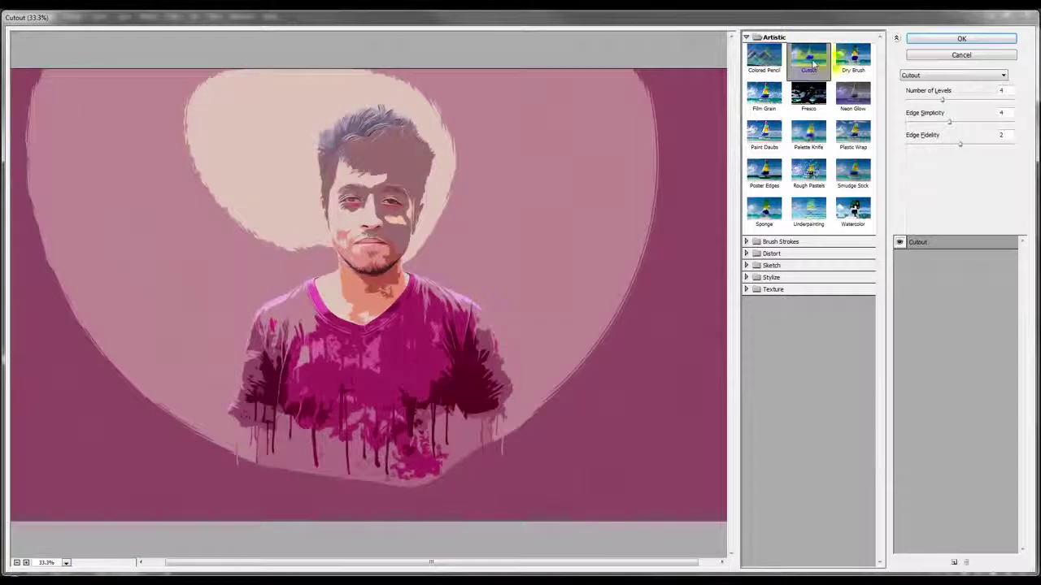
click(850, 59)
click(762, 102)
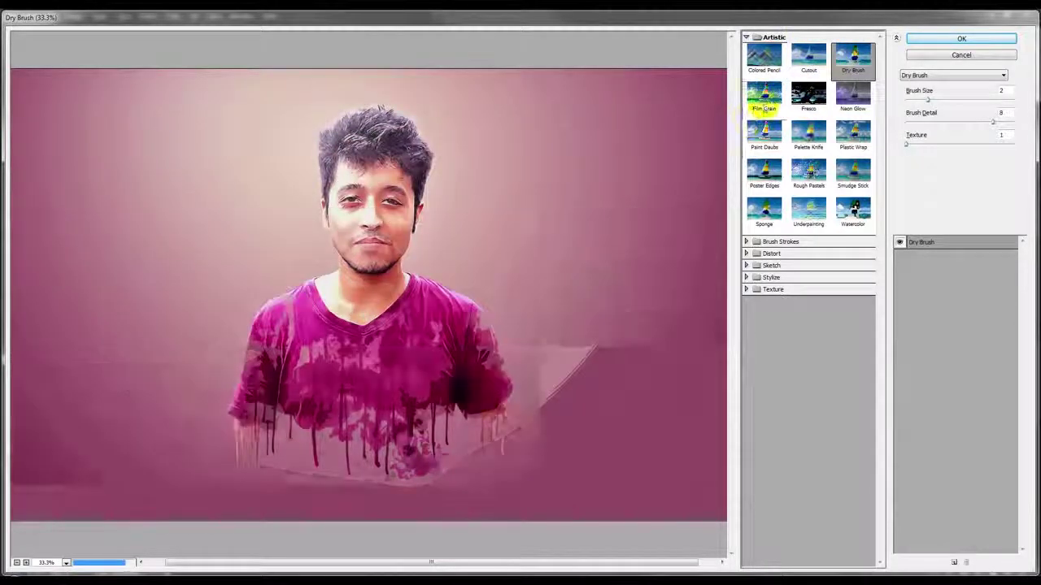
click(801, 106)
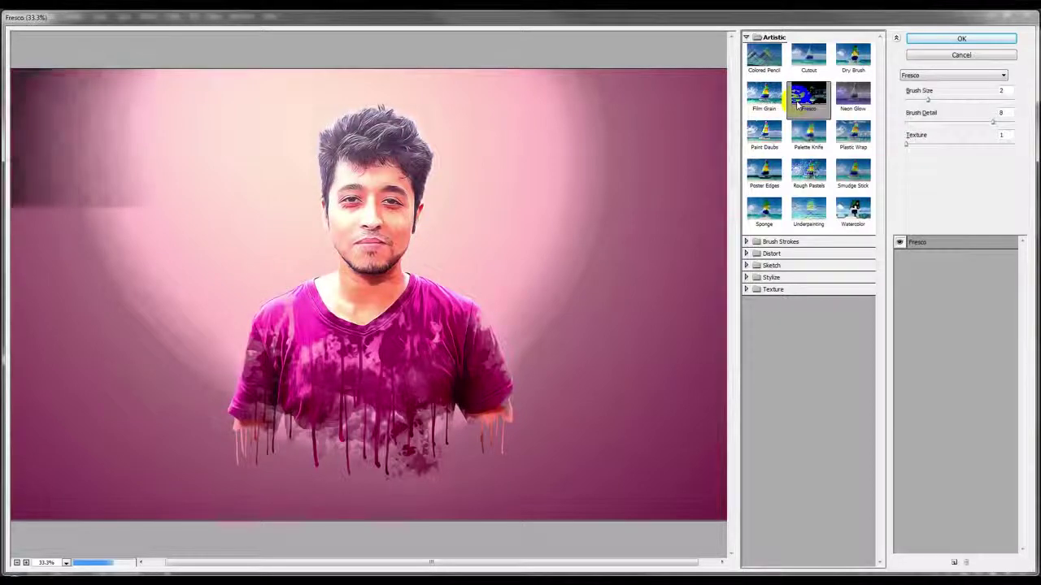
click(852, 98)
- Preview Palette Knife through Watercolor, then Brush Strokes' Accented Edges and Angled Strokes
click(808, 132)
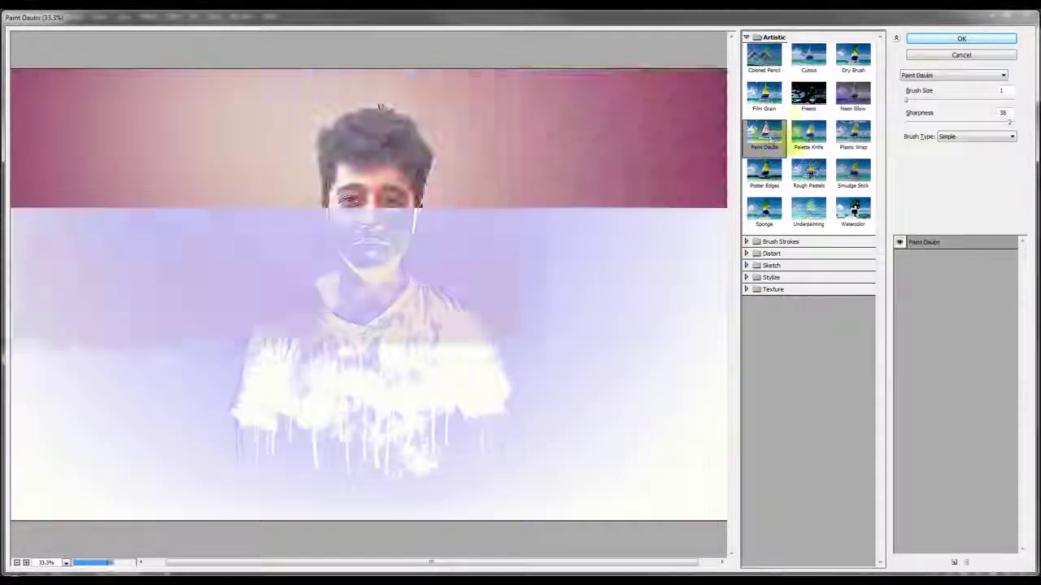
click(850, 145)
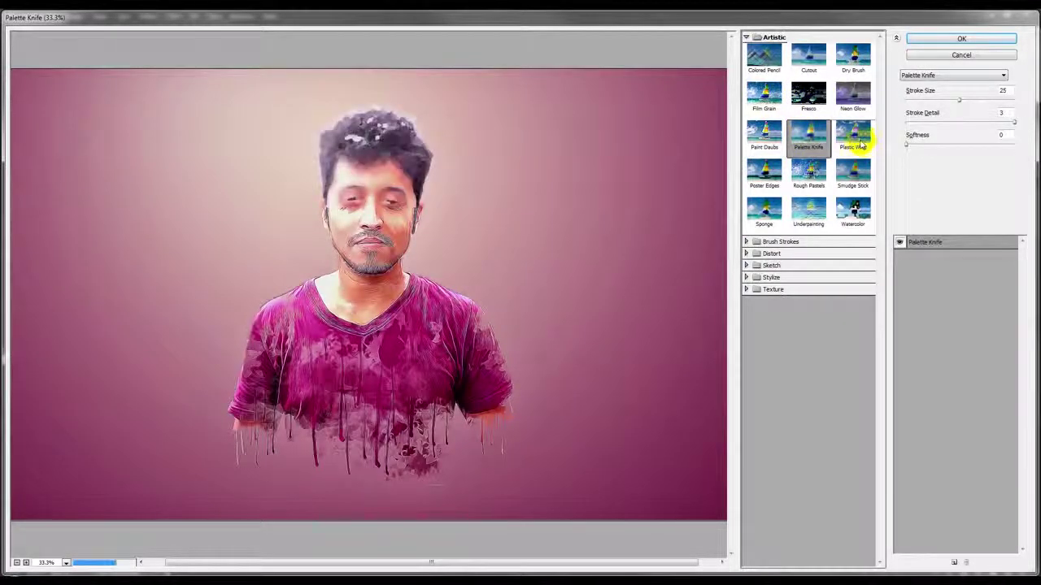
click(780, 176)
click(808, 172)
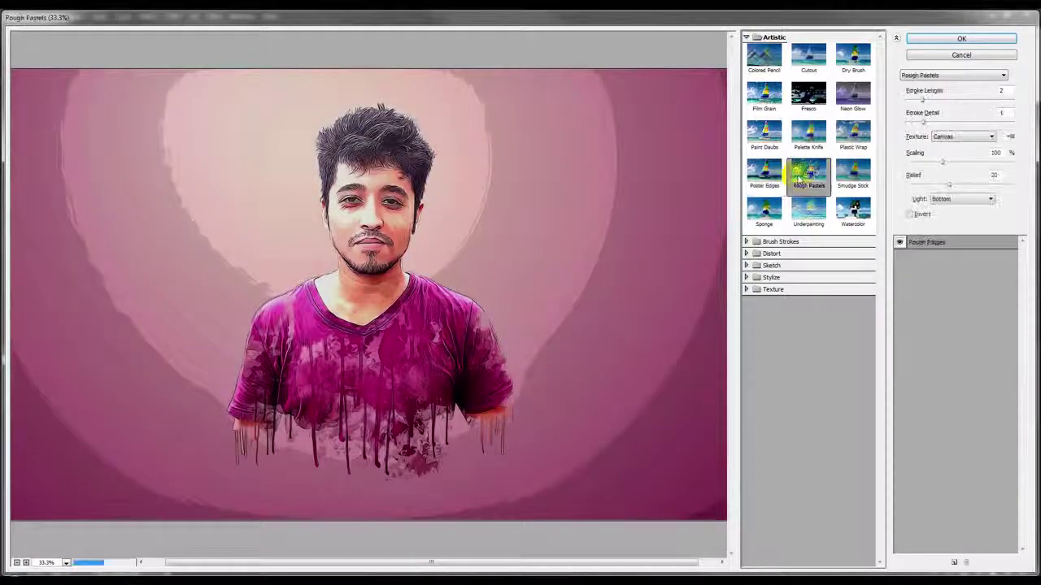
click(855, 179)
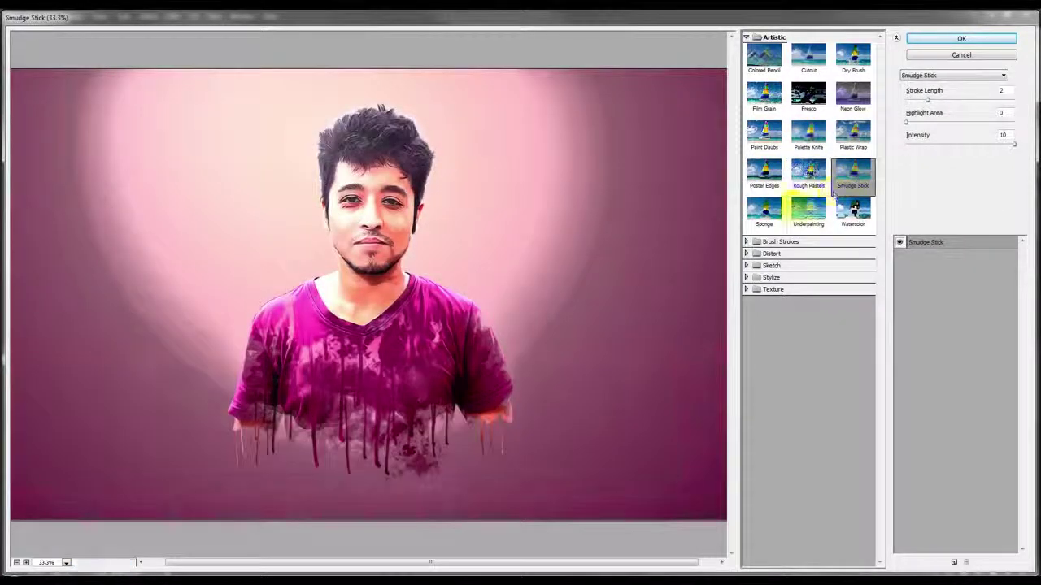
click(777, 210)
click(808, 213)
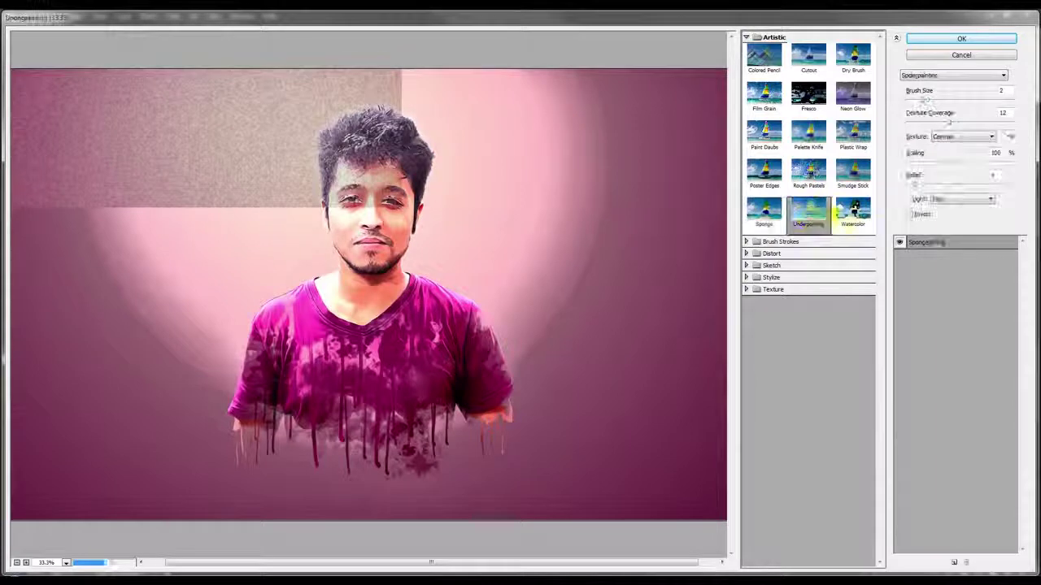
click(852, 213)
click(757, 242)
click(763, 260)
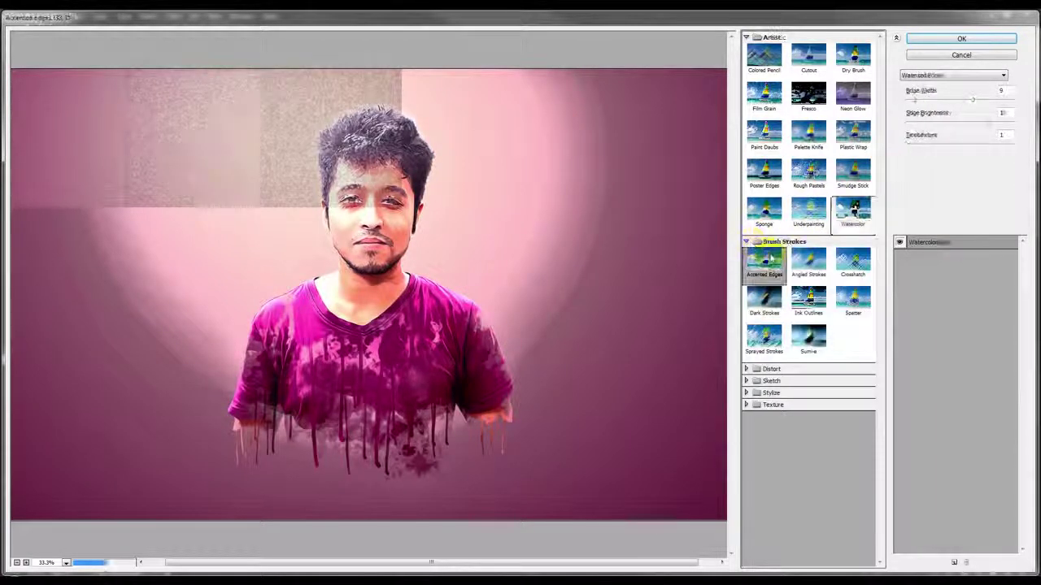
click(808, 262)
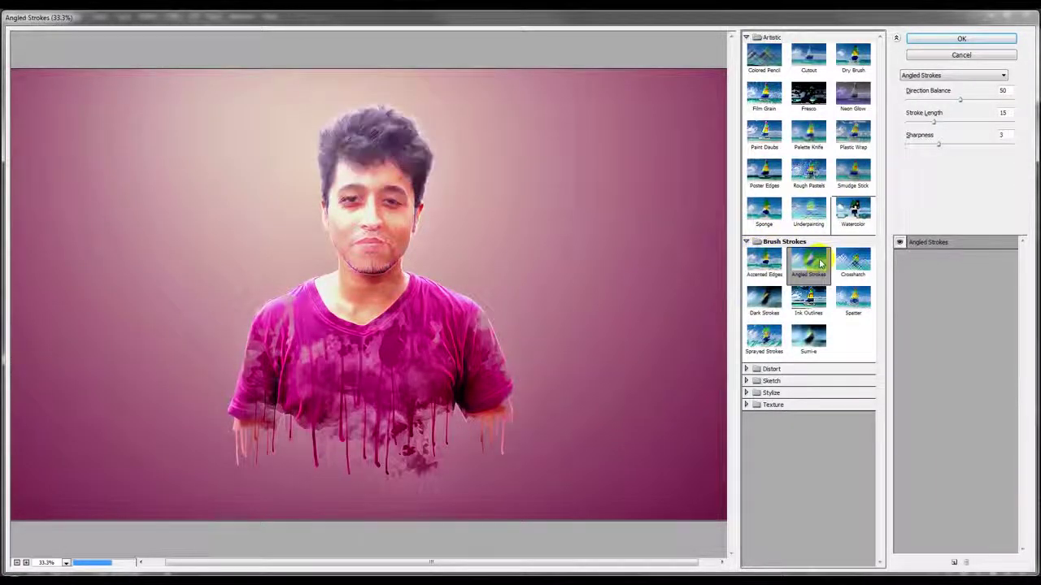
- Apply the Brush Strokes Crosshatch filter with Stroke Length 7 and Strength 1
click(849, 267)
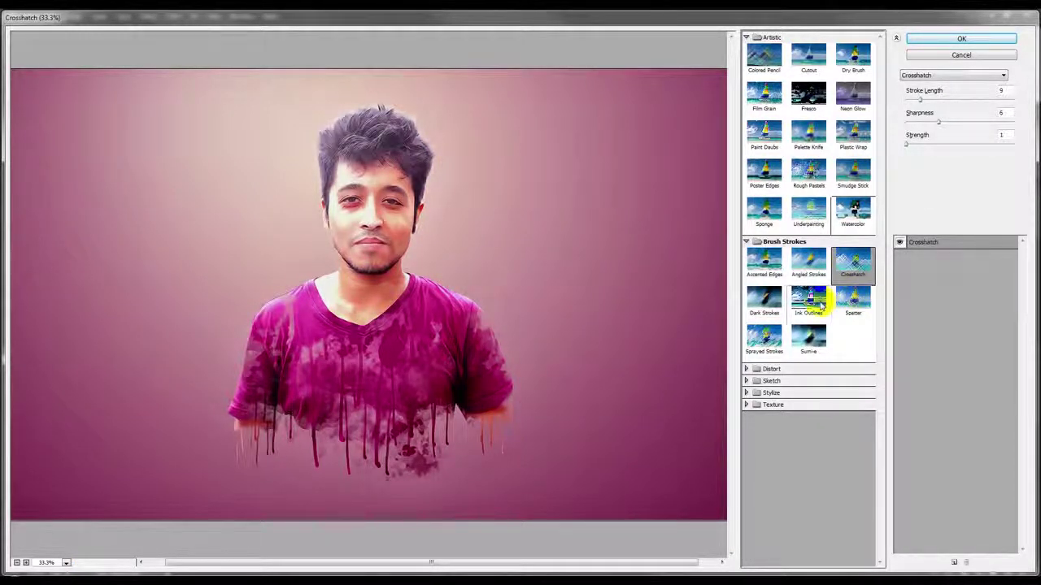
drag(919, 99, 933, 103)
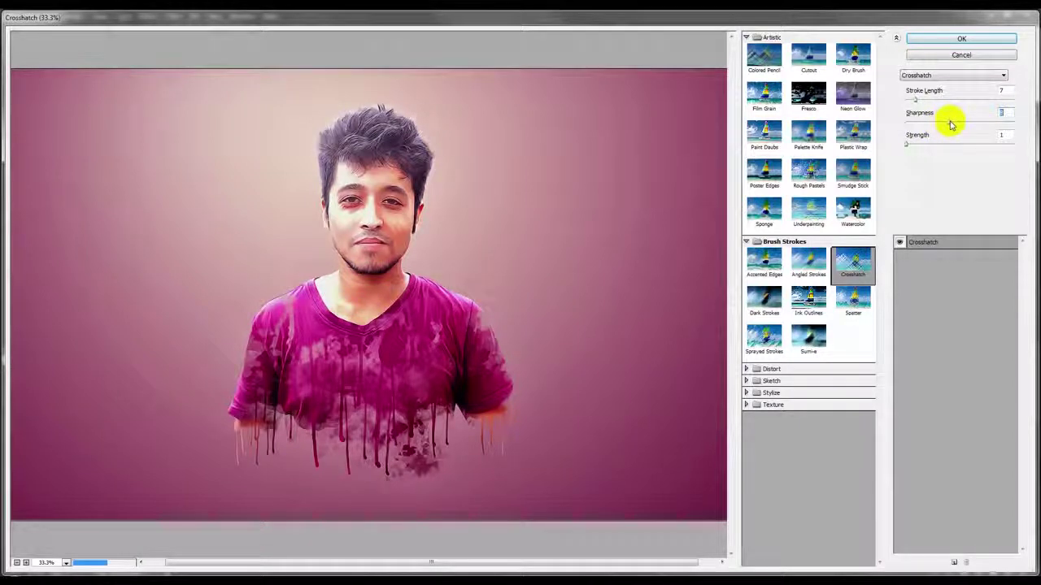
click(959, 38)
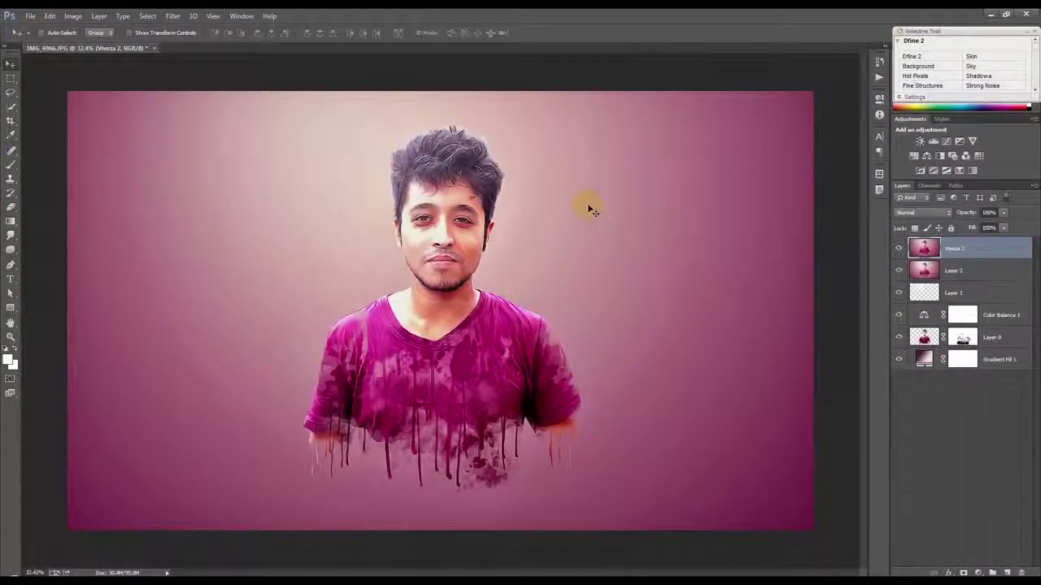
- Zoom in on the finished painting's face and back out, then bring up Save As
scroll(457, 228, up, 2)
scroll(458, 228, up, 2)
scroll(457, 228, up, 1)
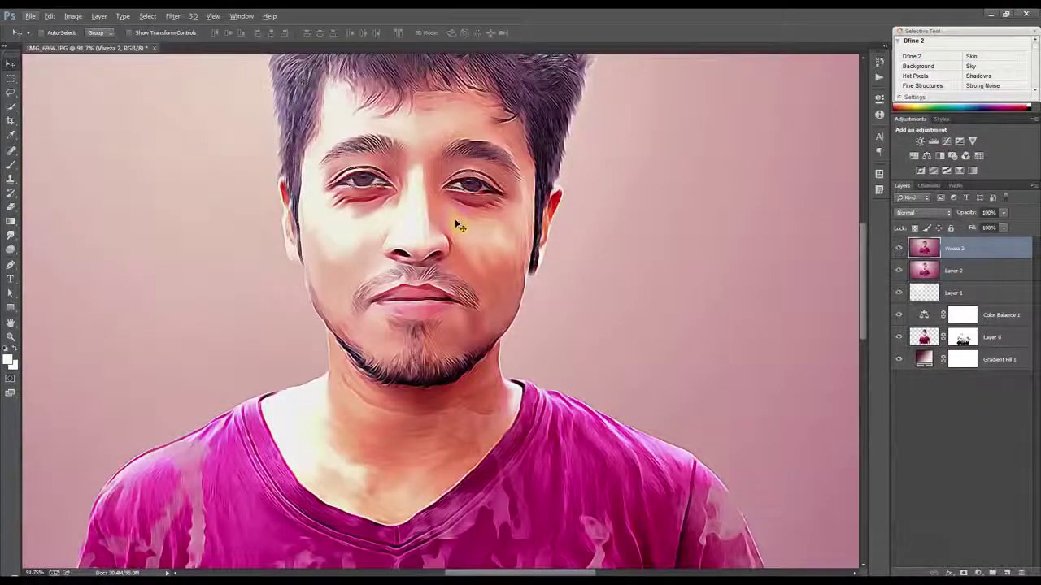
scroll(458, 228, down, 1)
scroll(457, 228, down, 1)
scroll(457, 228, down, 1)
scroll(458, 228, down, 1)
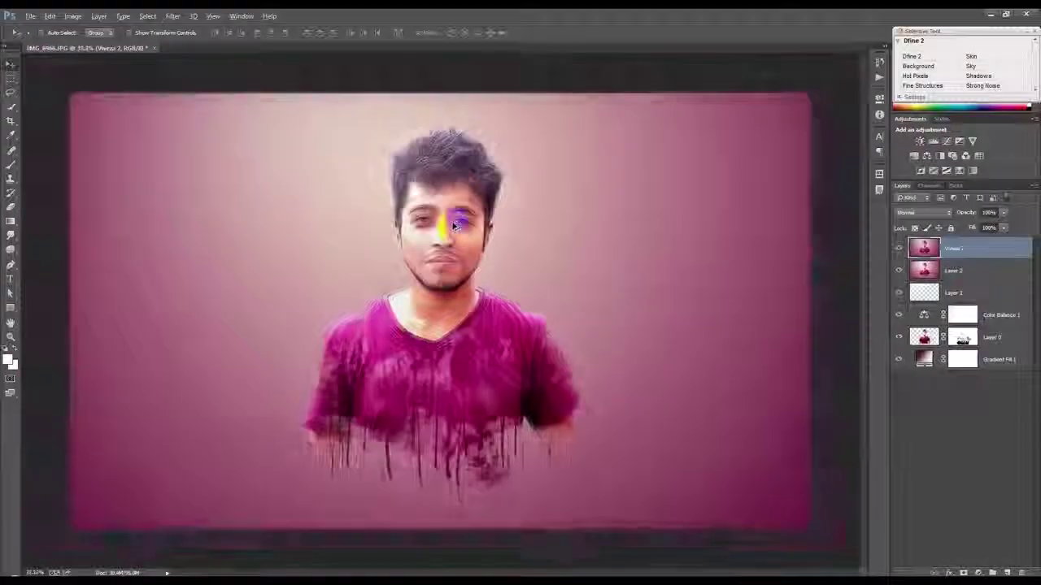
scroll(455, 227, up, 1)
scroll(203, 304, down, 1)
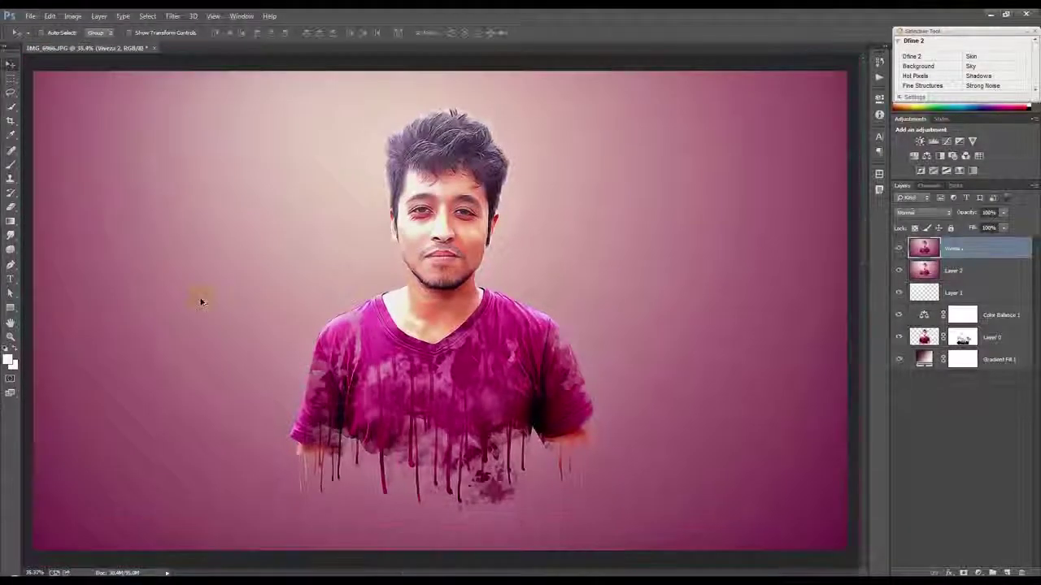
key(ctrl+shift+s)
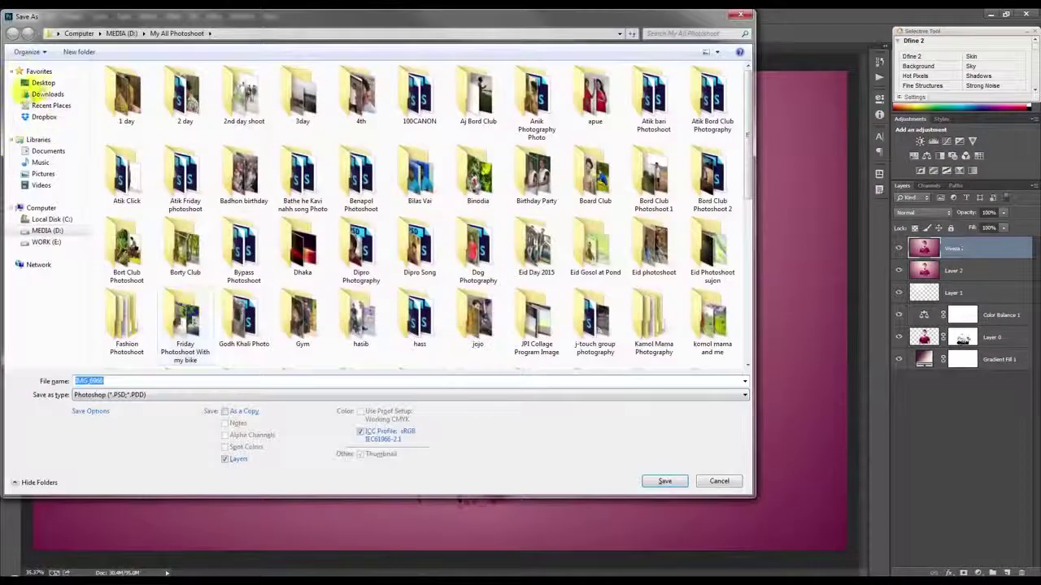
- Save the artwork to the Desktop as Prisma Painting Effect in Photoshop PSD format
click(43, 82)
double_click(250, 382)
text(Pisma Painting Effect)
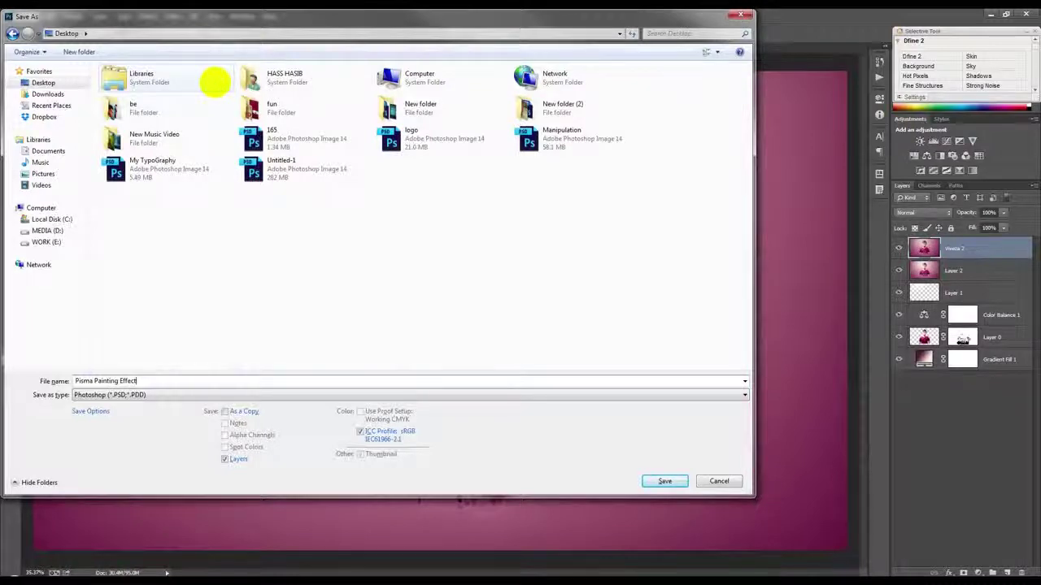
click(665, 481)
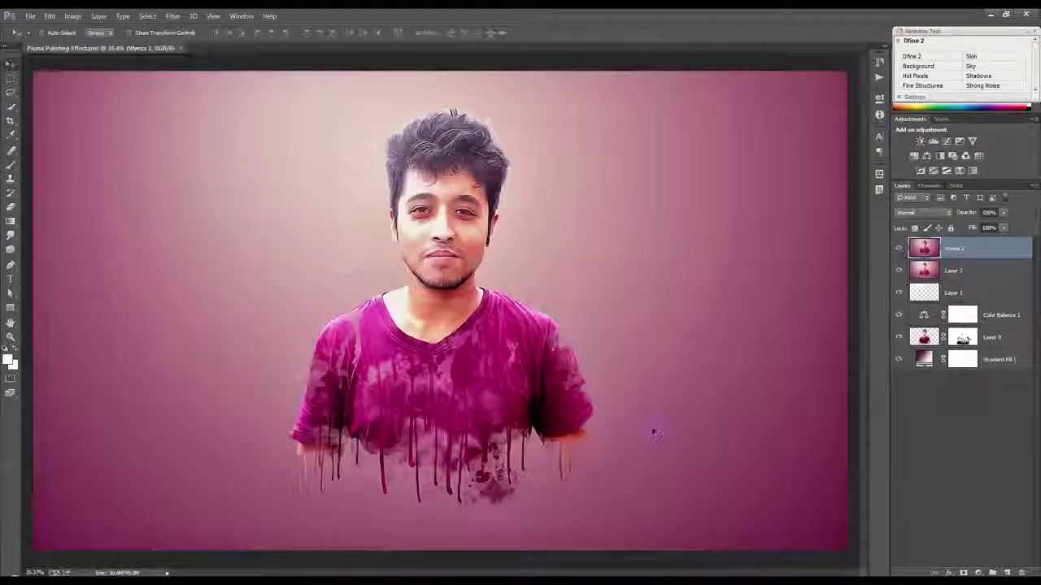
scroll(656, 431, down, 2)
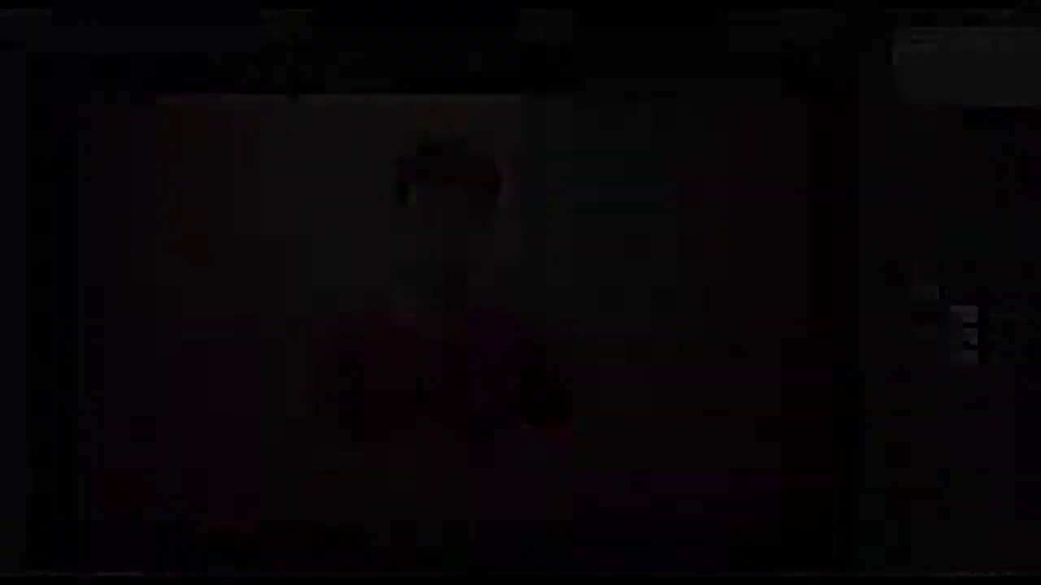